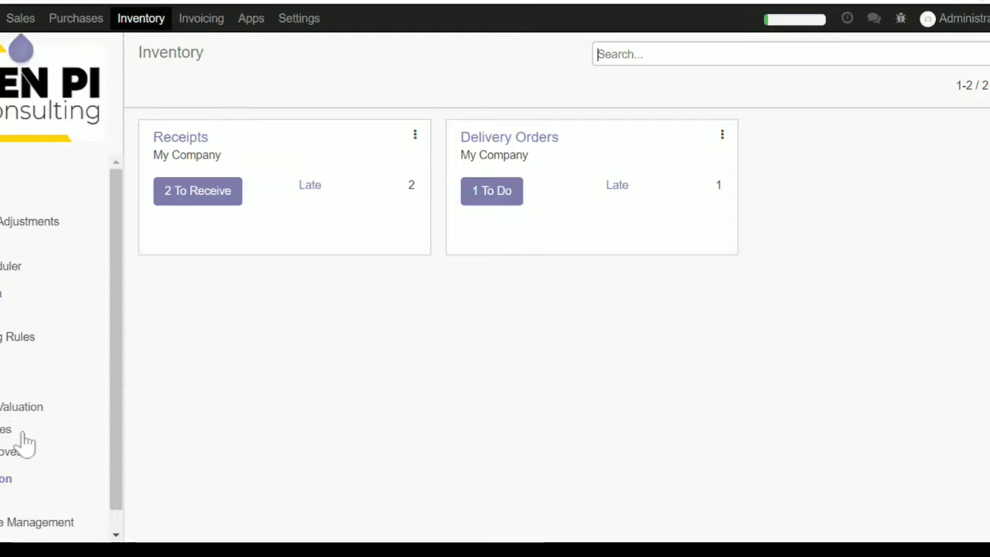
- Open the Trading Items product category and review its costing method, inventory valuation, and account settings
{"action": "scroll", "coordinate": [35, 471], "scroll_direction": "down", "scroll_amount": 1}
{"action": "scroll", "coordinate": [8, 490], "scroll_direction": "down", "scroll_amount": 2}
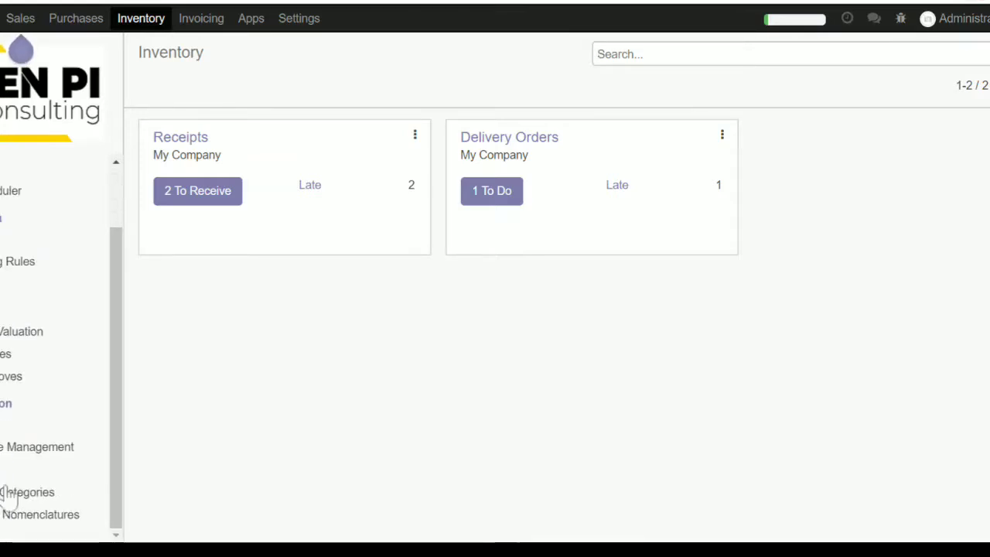
{"action": "left_click", "coordinate": [11, 493]}
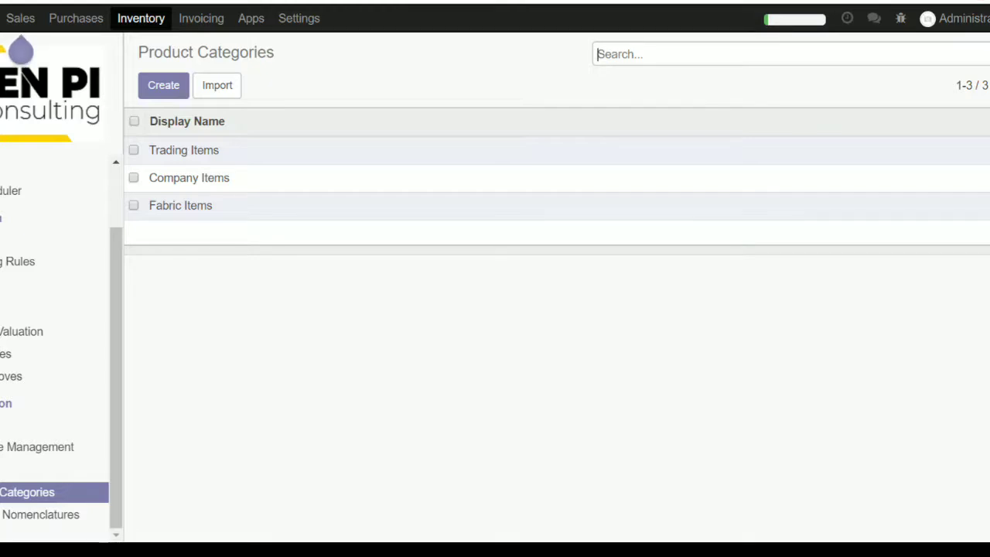
{"action": "left_click", "coordinate": [198, 155]}
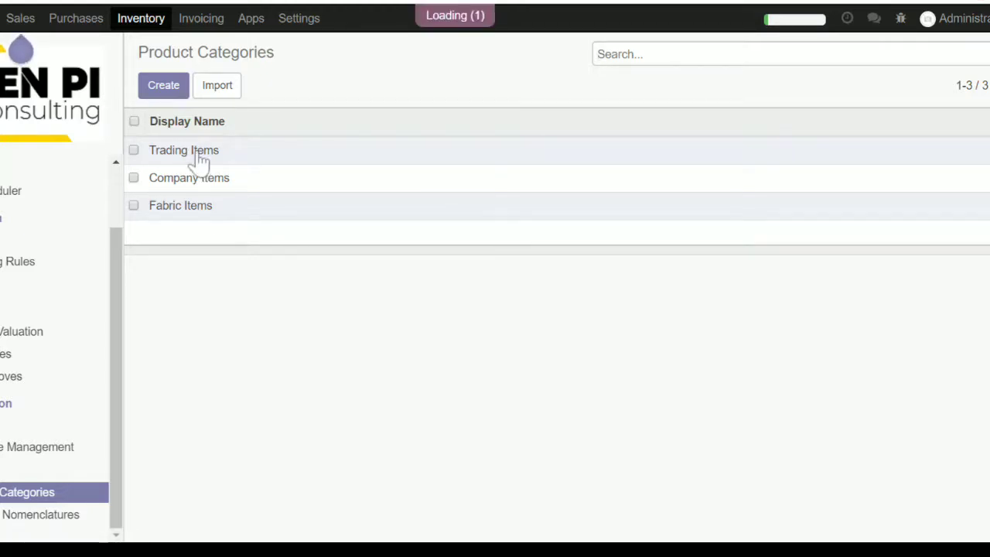
{"action": "scroll", "coordinate": [197, 162], "scroll_direction": "down", "scroll_amount": 1}
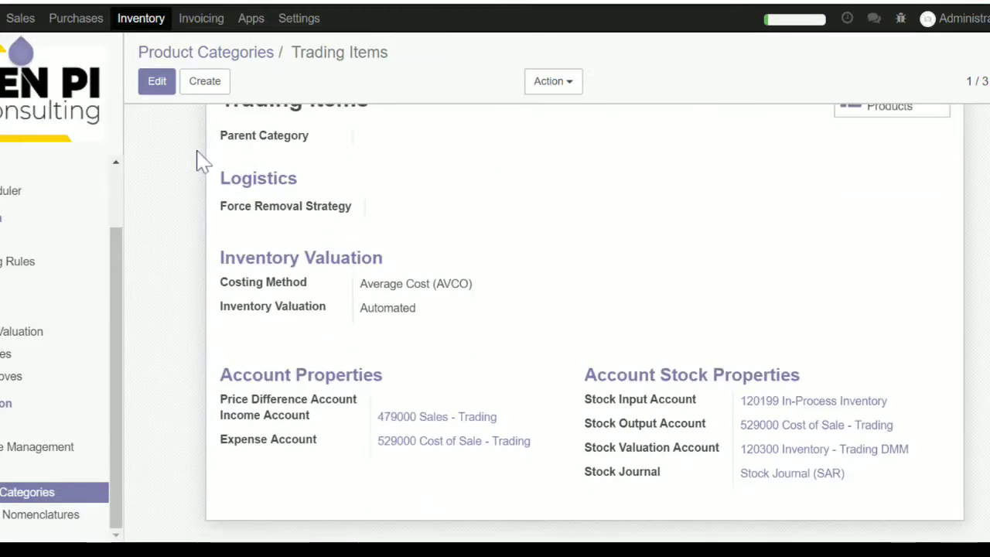
{"action": "scroll", "coordinate": [198, 162], "scroll_direction": "up", "scroll_amount": 1}
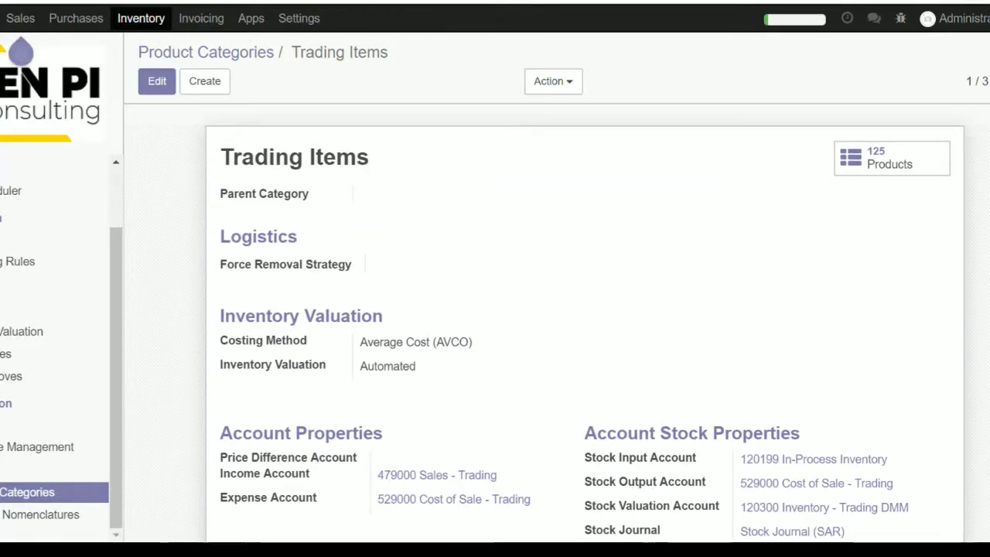
{"action": "scroll", "coordinate": [198, 161], "scroll_direction": "down", "scroll_amount": 1}
{"action": "scroll", "coordinate": [585, 325], "scroll_direction": "down", "scroll_amount": 1}
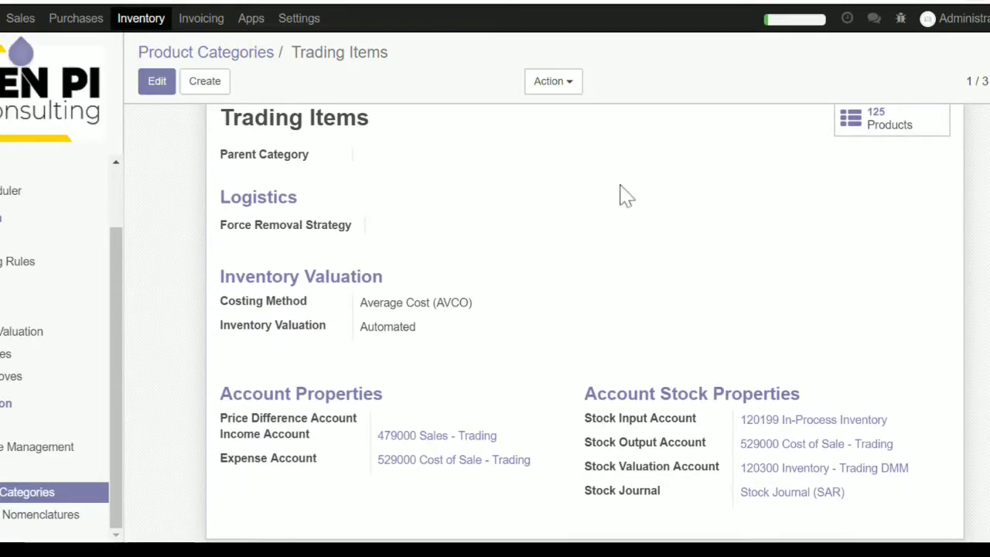
{"action": "left_click_drag", "start_coordinate": [416, 326], "coordinate": [351, 348]}
{"action": "left_click", "coordinate": [329, 349]}
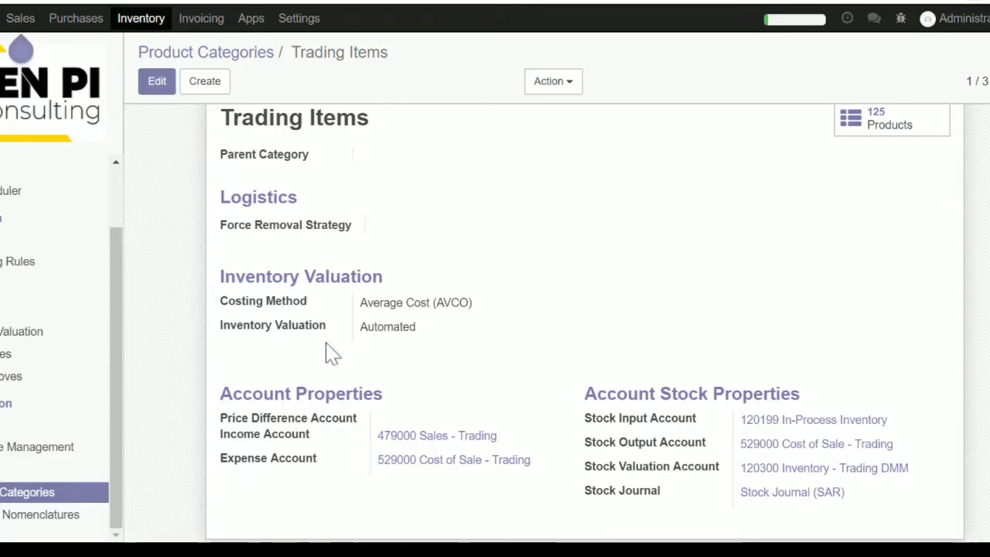
- Try the Manual and Automated inventory valuation options on the Trading Items category, check its stock accounts, and discard the edits
{"action": "left_click", "coordinate": [157, 82]}
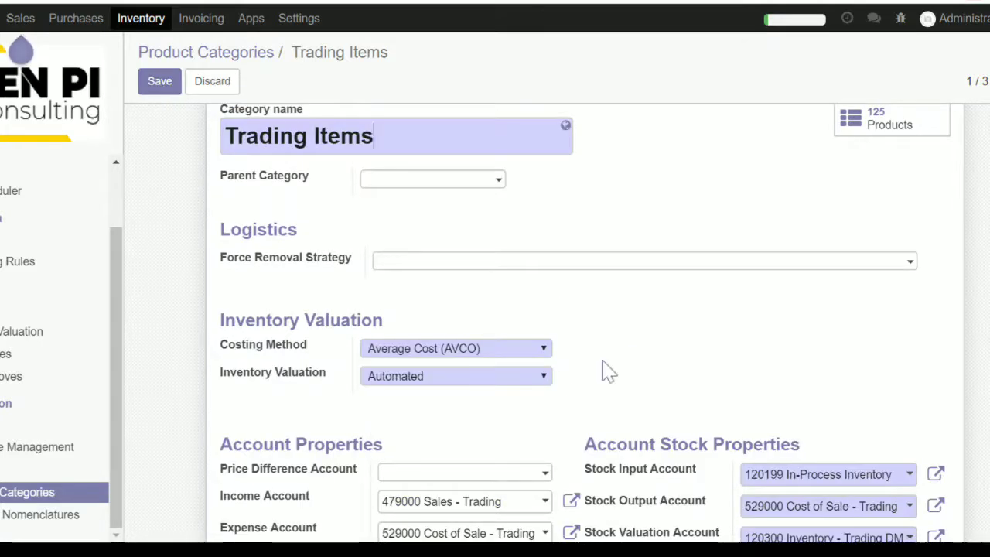
{"action": "left_click", "coordinate": [528, 397]}
{"action": "scroll", "coordinate": [586, 418], "scroll_direction": "down", "scroll_amount": 2}
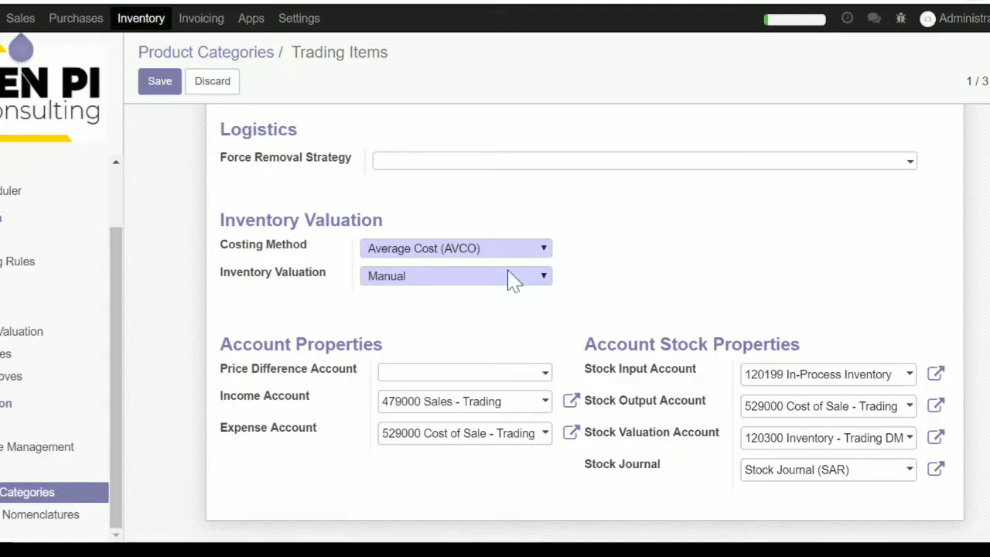
{"action": "left_click", "coordinate": [501, 299]}
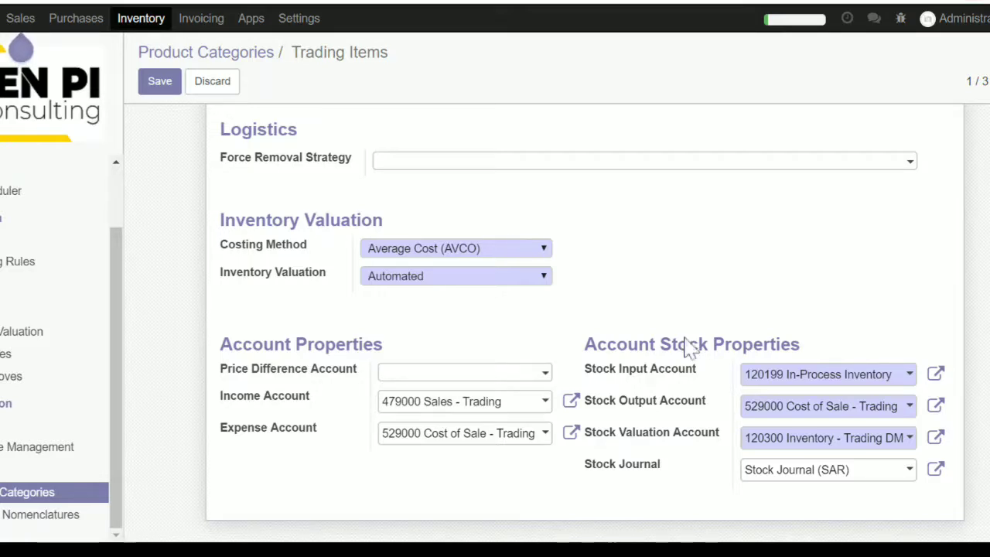
{"action": "left_click_drag", "start_coordinate": [611, 371], "coordinate": [675, 374]}
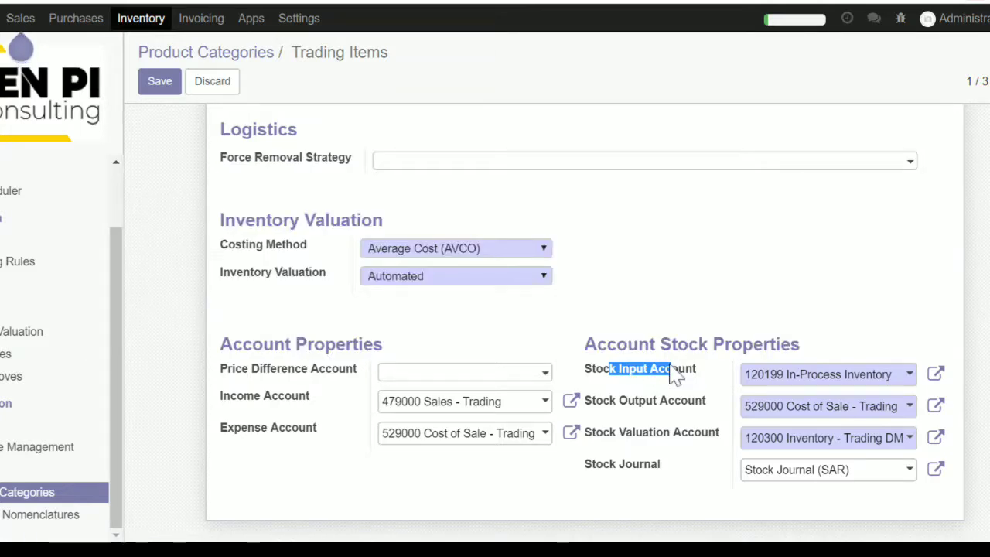
{"action": "left_click", "coordinate": [675, 374]}
{"action": "mouse_move", "coordinate": [675, 374]}
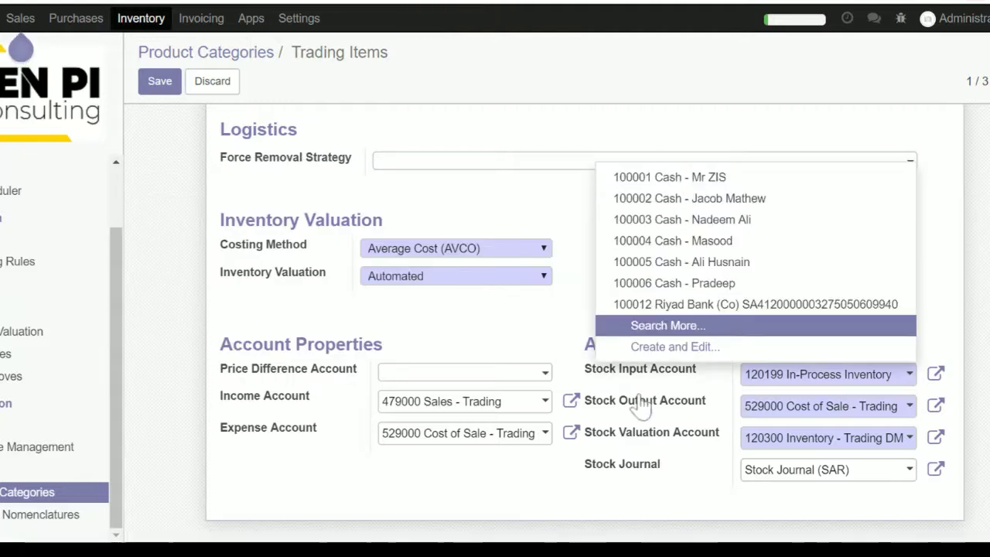
{"action": "left_click", "coordinate": [508, 340]}
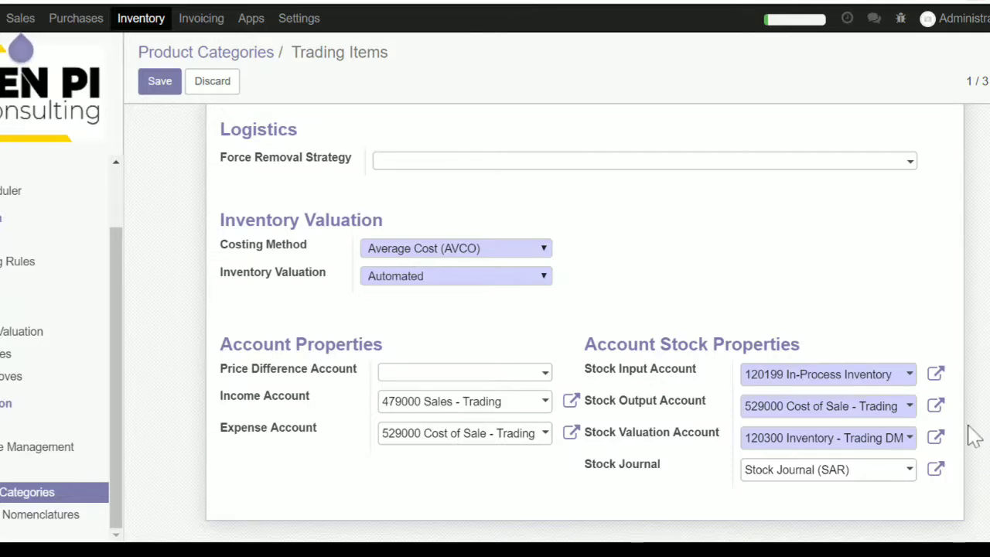
{"action": "left_click", "coordinate": [227, 93]}
- Start a new inventory product named "Trading product" in the Trading Items category
{"action": "left_click", "coordinate": [18, 229]}
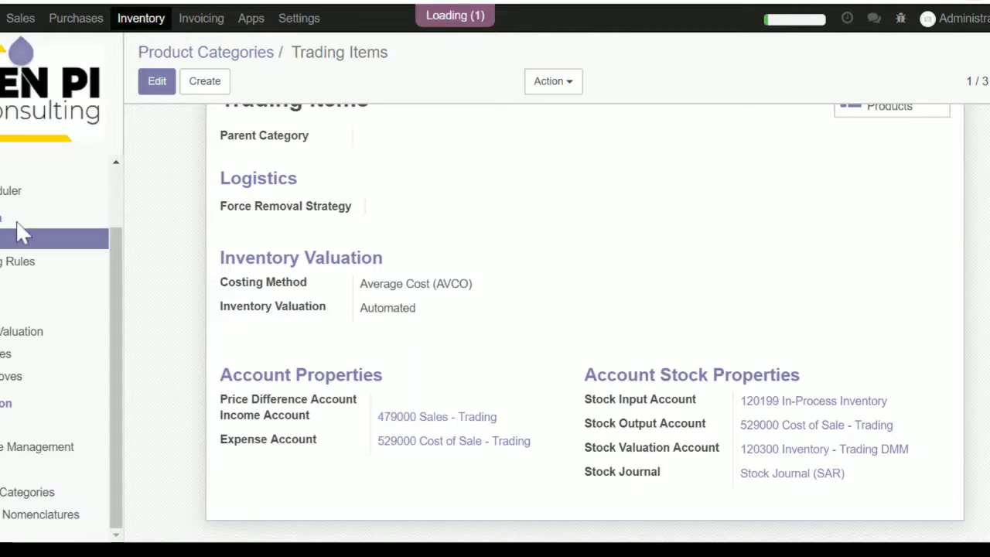
{"action": "left_click", "coordinate": [199, 85]}
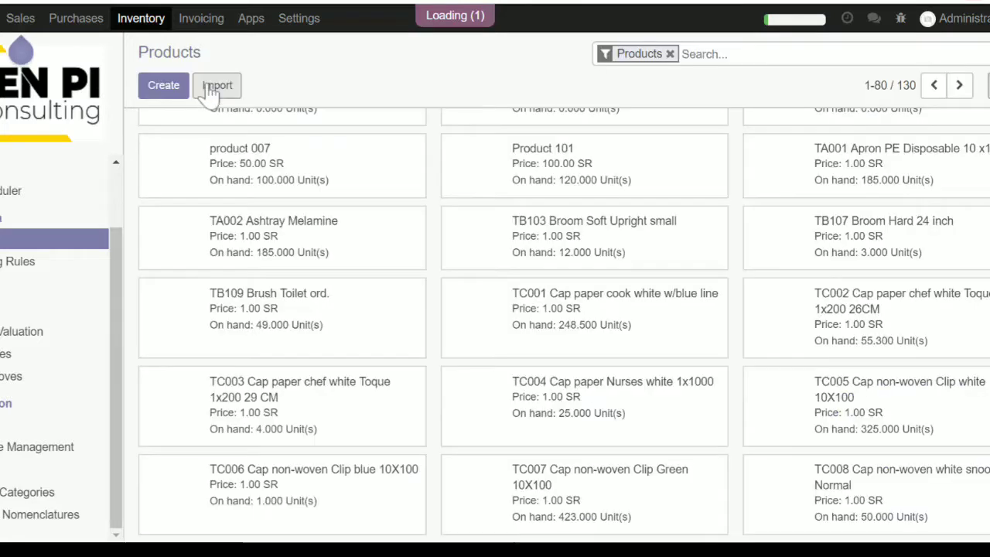
{"action": "left_click", "coordinate": [179, 92]}
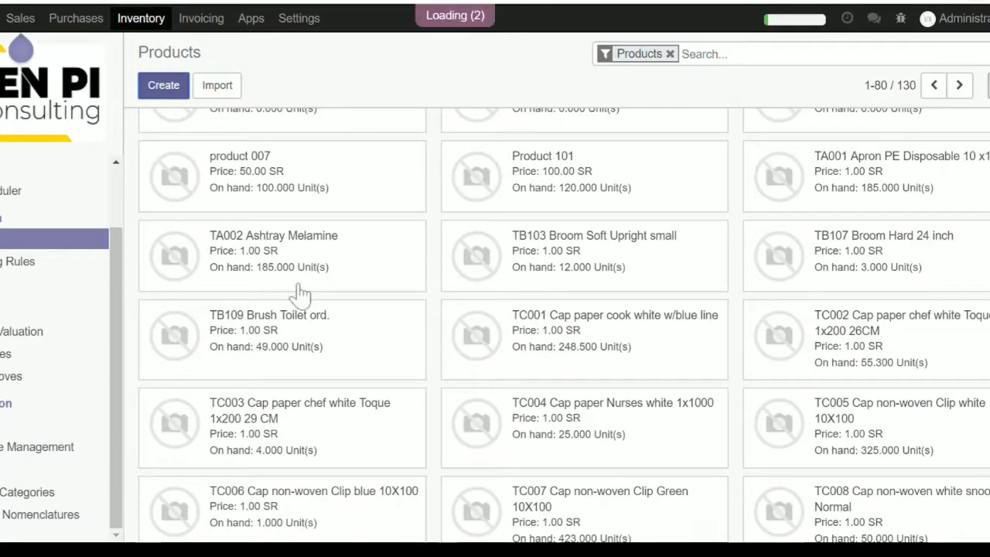
{"action": "scroll", "coordinate": [298, 294], "scroll_direction": "down", "scroll_amount": 3}
{"action": "scroll", "coordinate": [298, 294], "scroll_direction": "down", "scroll_amount": 4}
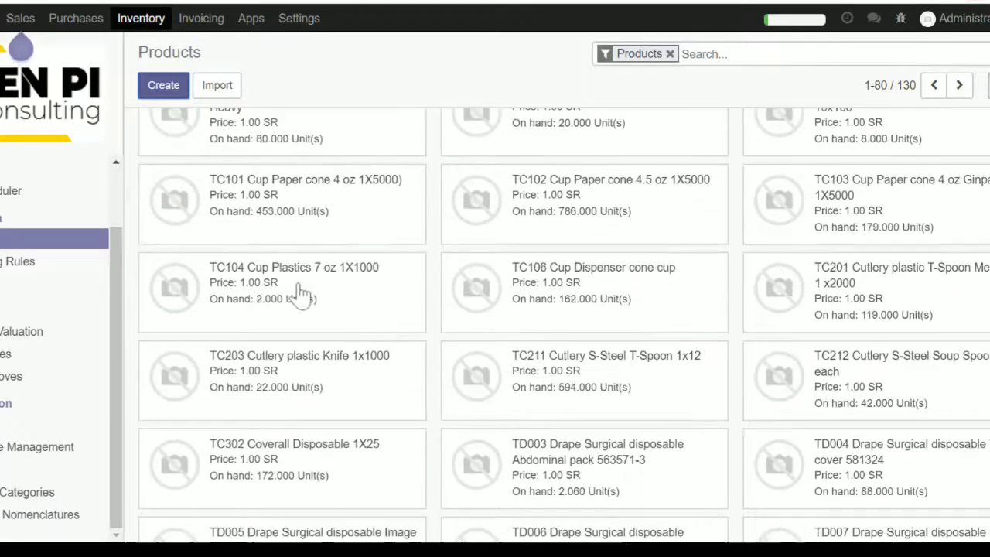
{"action": "scroll", "coordinate": [300, 294], "scroll_direction": "up", "scroll_amount": 6}
{"action": "scroll", "coordinate": [300, 294], "scroll_direction": "down", "scroll_amount": 8}
{"action": "scroll", "coordinate": [300, 294], "scroll_direction": "up", "scroll_amount": 5}
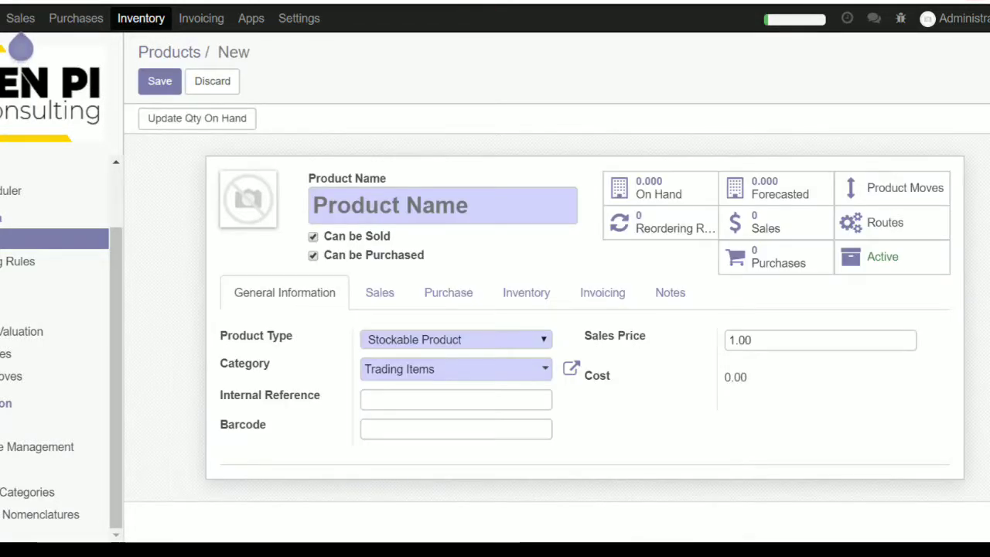
{"action": "type", "text": "Trading product"}
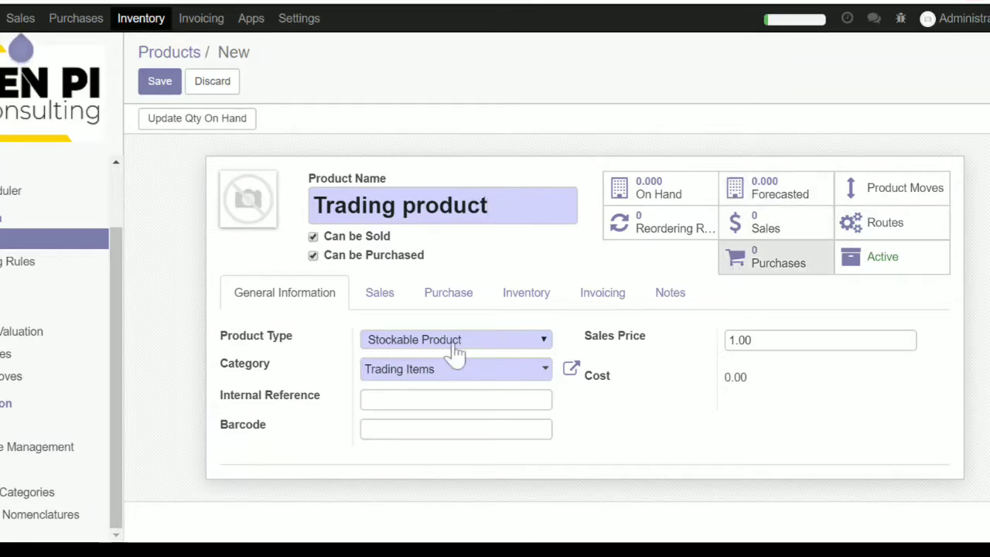
{"action": "left_click", "coordinate": [468, 370]}
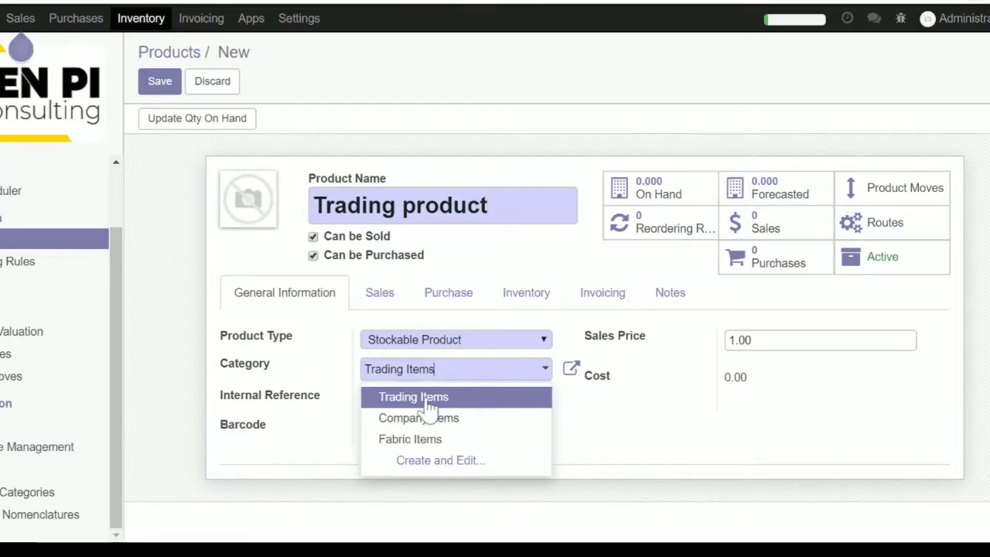
{"action": "left_click", "coordinate": [426, 401]}
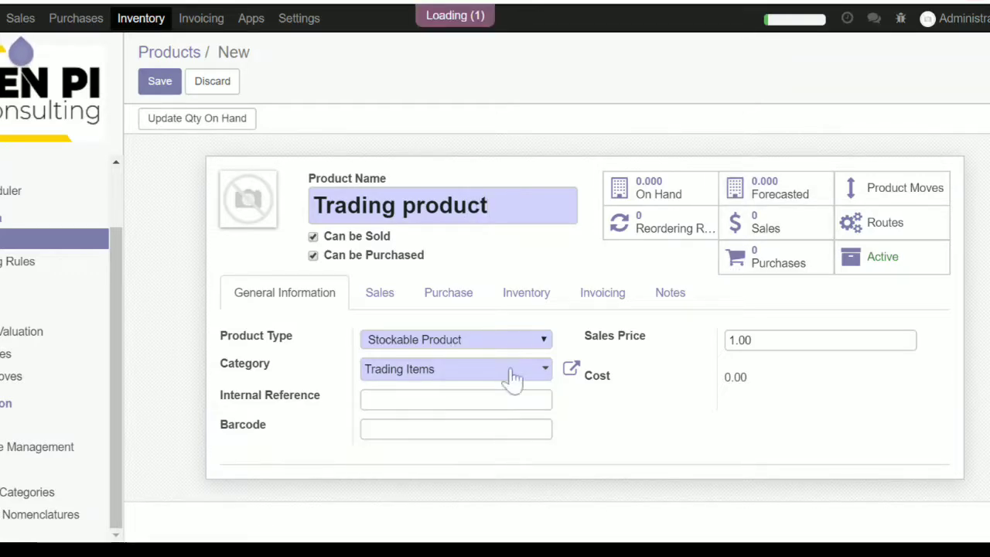
- Set the new product's expense account to 120199 In-Process Inventory in its invoicing settings
{"action": "left_click", "coordinate": [528, 303]}
{"action": "left_click", "coordinate": [601, 293]}
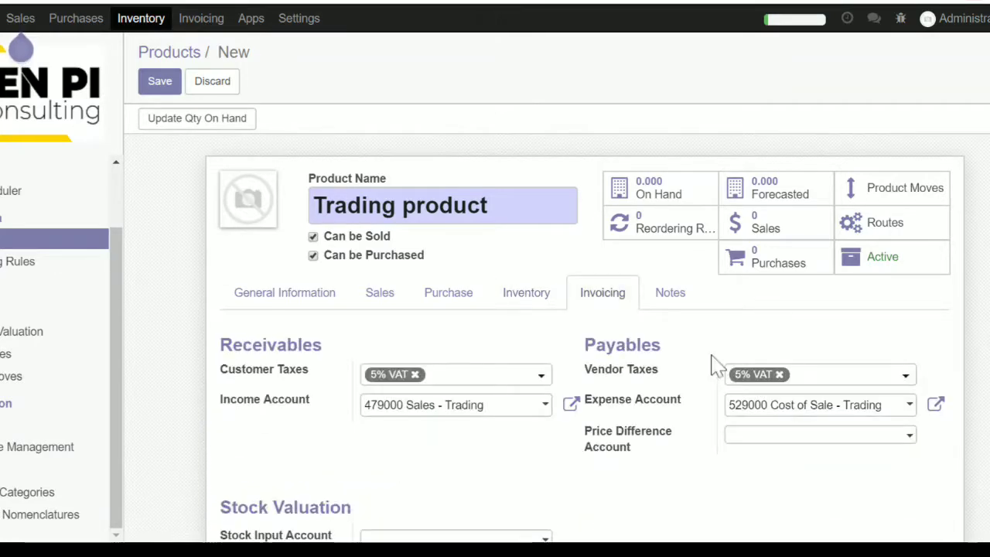
{"action": "left_click", "coordinate": [797, 412]}
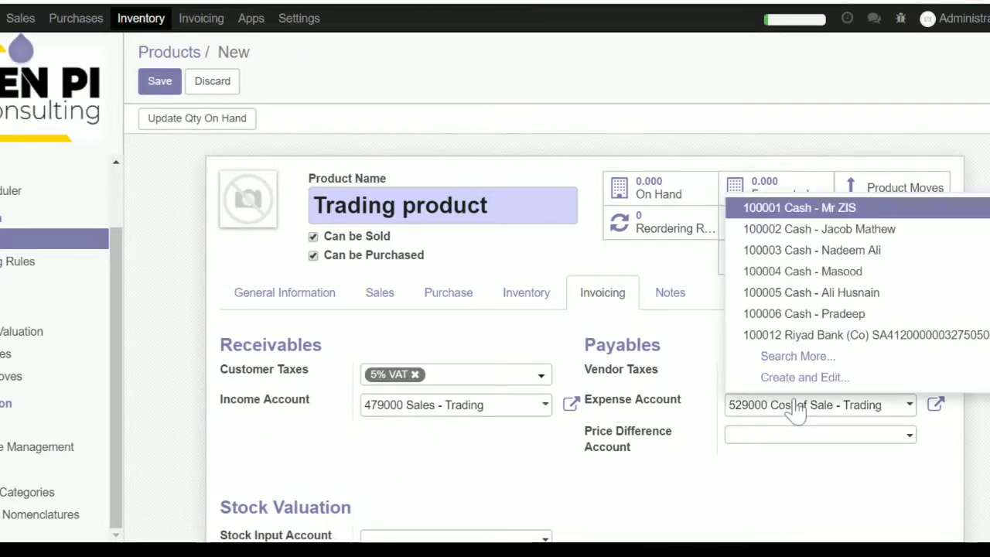
{"action": "left_click", "coordinate": [842, 417]}
{"action": "key", "text": "ctrl+a"}
{"action": "key", "text": "BackSpace"}
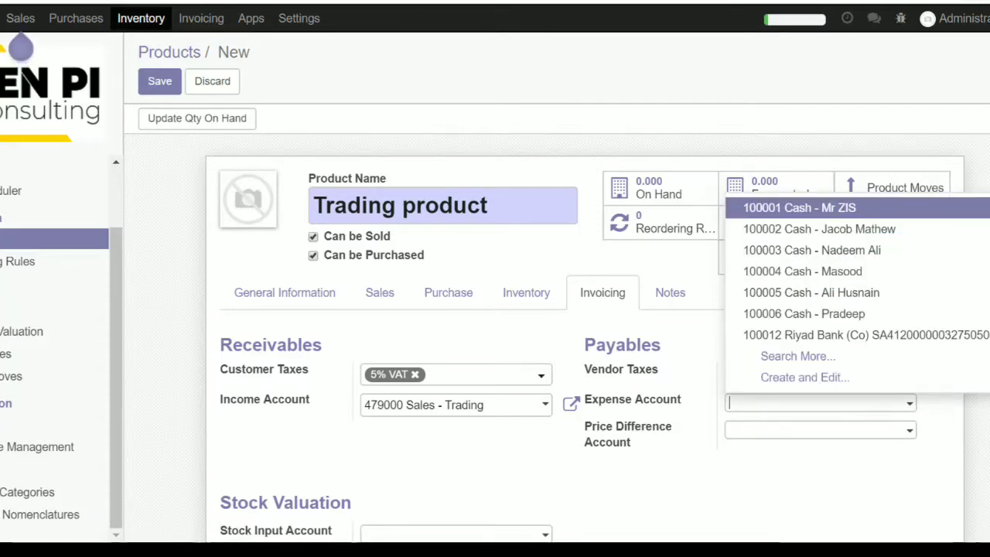
{"action": "type", "text": "inve"}
{"action": "key", "text": "BackSpace"}
{"action": "key", "text": "BackSpace"}
{"action": "type", "text": "-"}
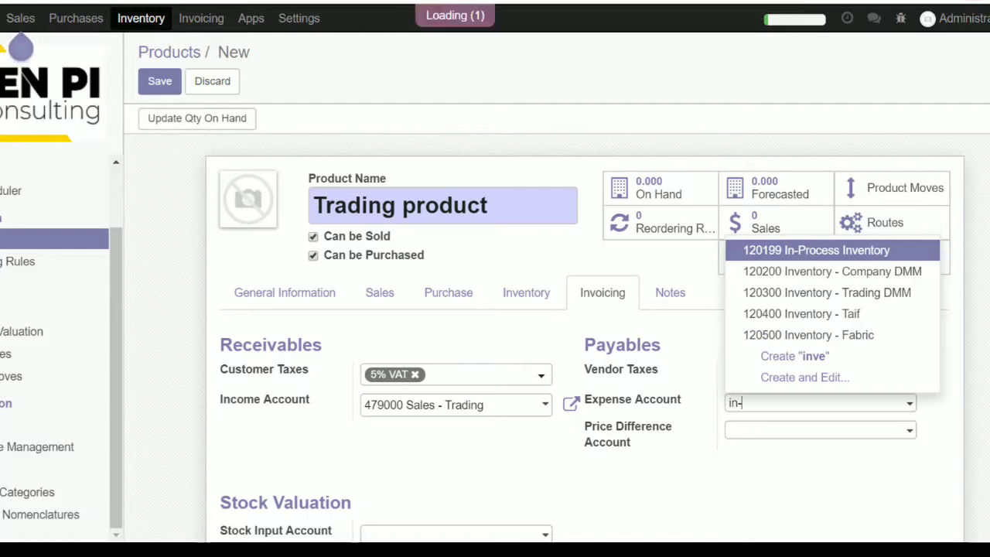
{"action": "type", "text": "pro"}
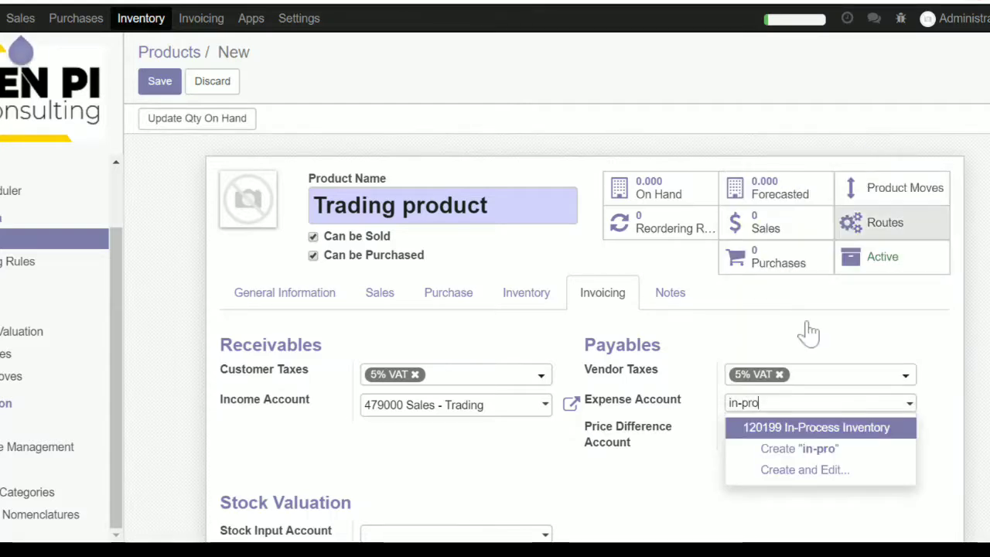
{"action": "left_click", "coordinate": [811, 427]}
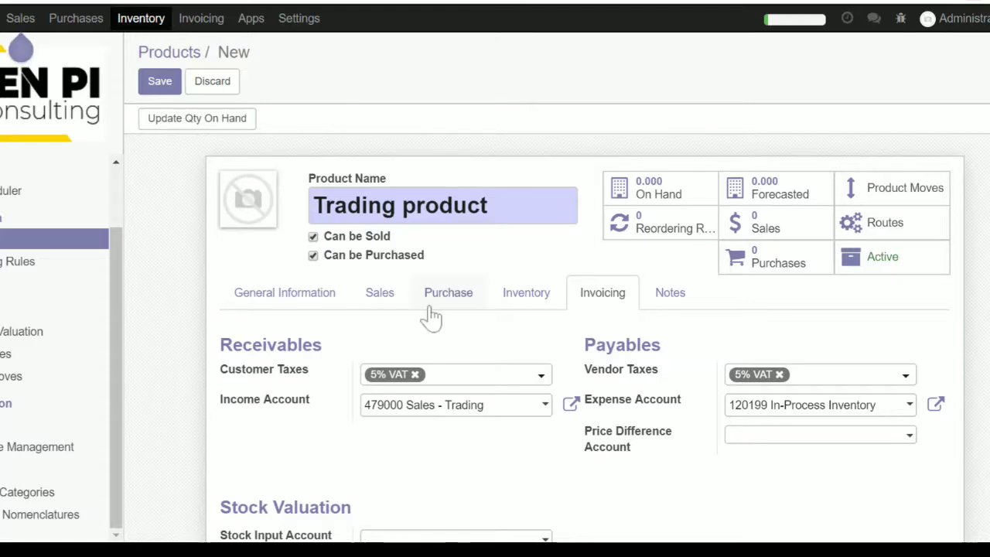
- Set the product's sales price to 100 and save the product
{"action": "left_click", "coordinate": [294, 302]}
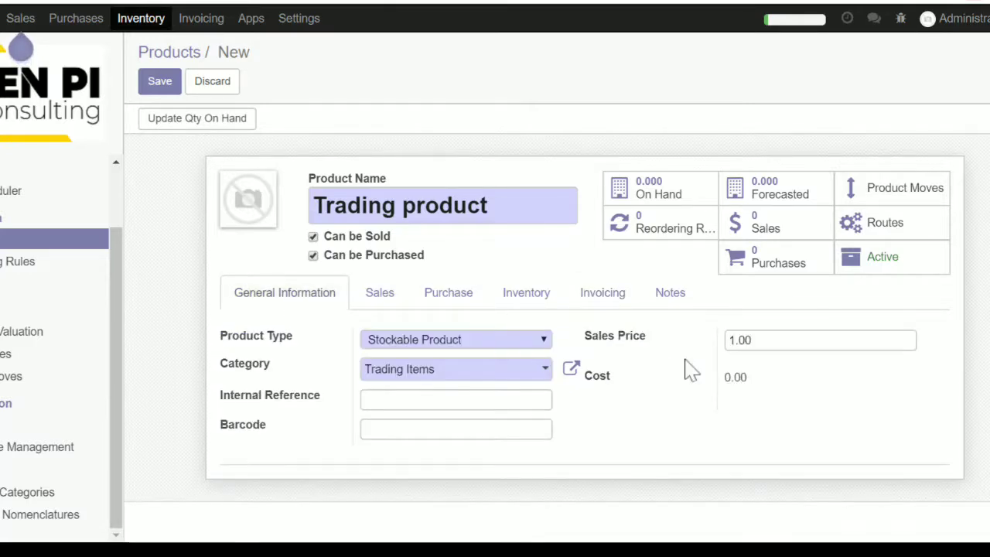
{"action": "left_click", "coordinate": [684, 334]}
{"action": "left_click", "coordinate": [667, 428]}
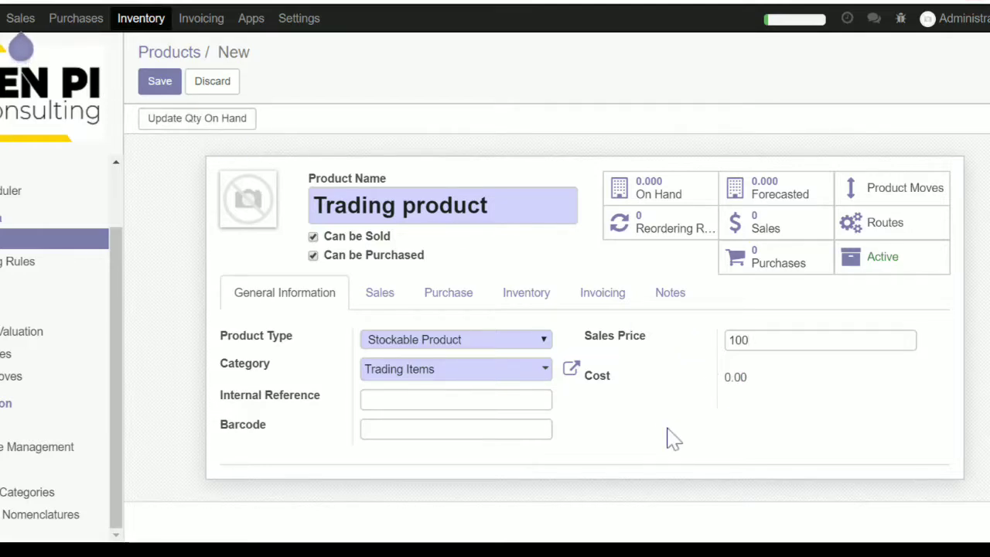
{"action": "left_click", "coordinate": [160, 84]}
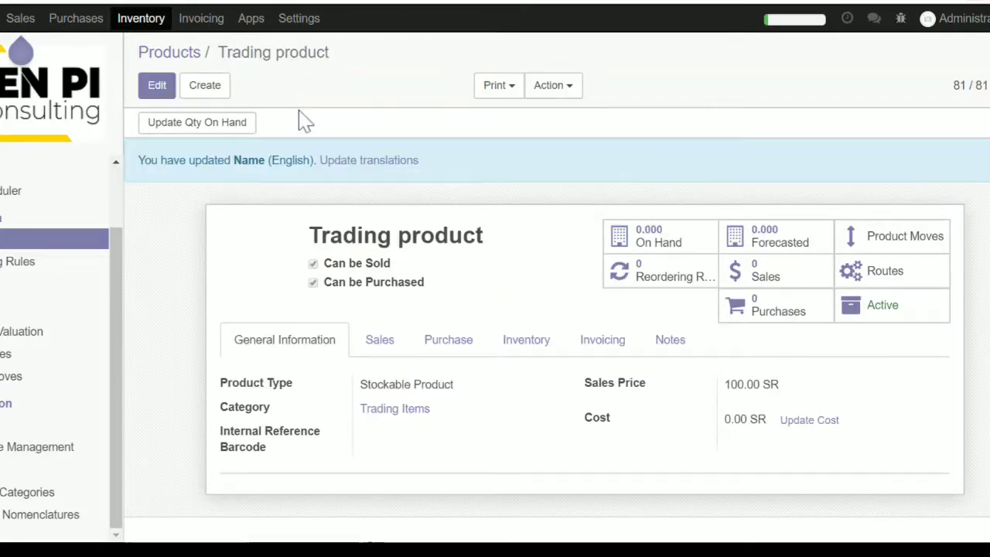
- Search the available apps for the stock picking module with "picking stock" and "stock pick"
{"action": "left_click", "coordinate": [211, 21]}
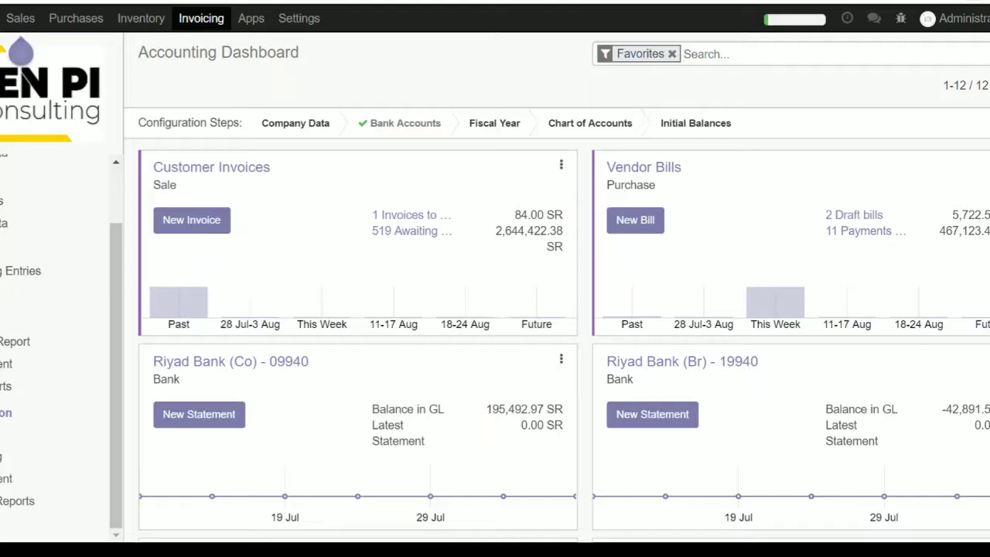
{"action": "scroll", "coordinate": [62, 348], "scroll_direction": "up", "scroll_amount": 2}
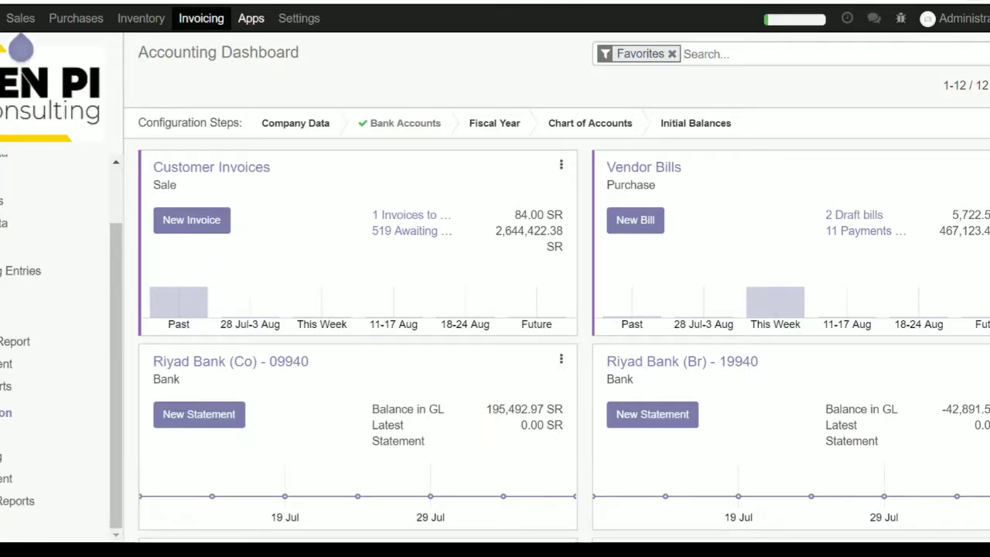
{"action": "left_click", "coordinate": [251, 21]}
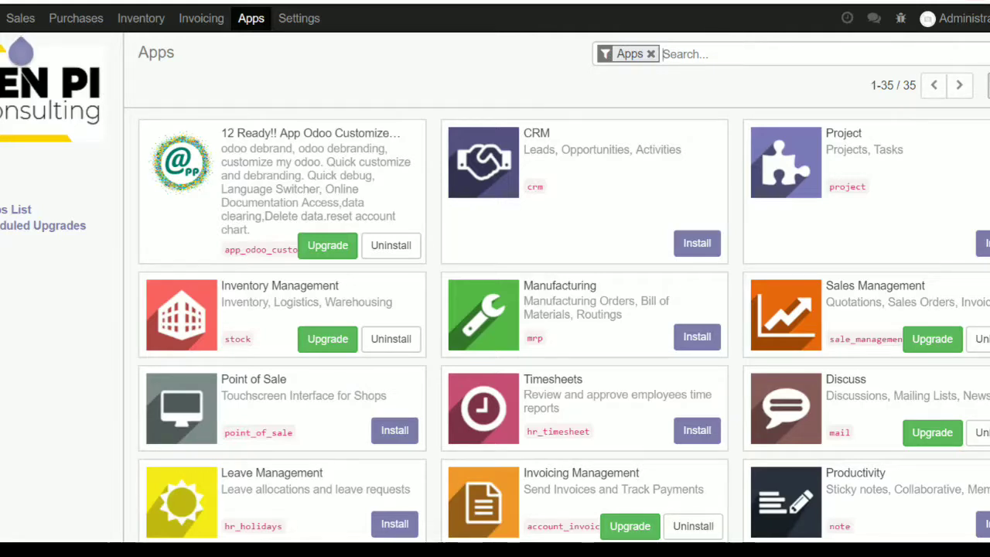
{"action": "type", "text": "picking stock"}
{"action": "key", "text": "Return"}
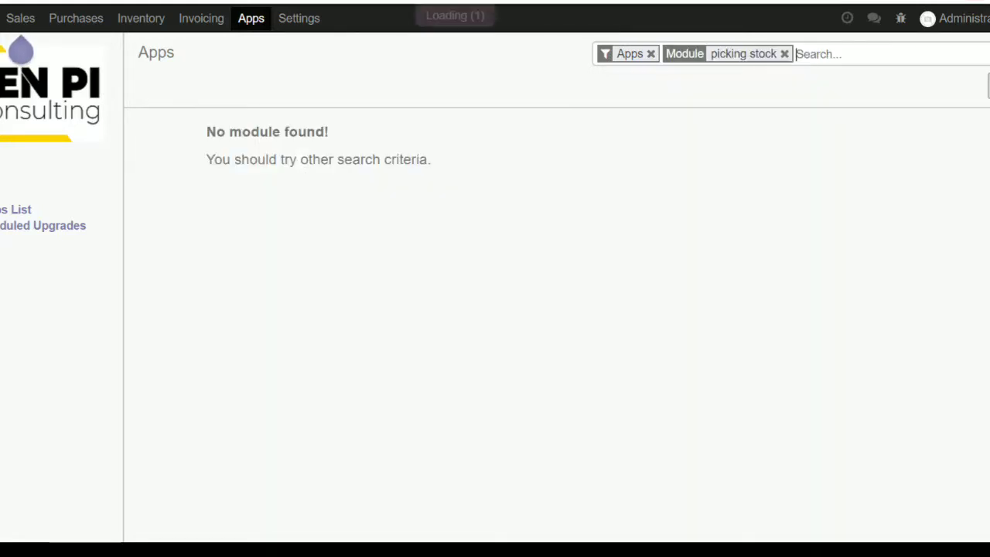
{"action": "left_click", "coordinate": [784, 53]}
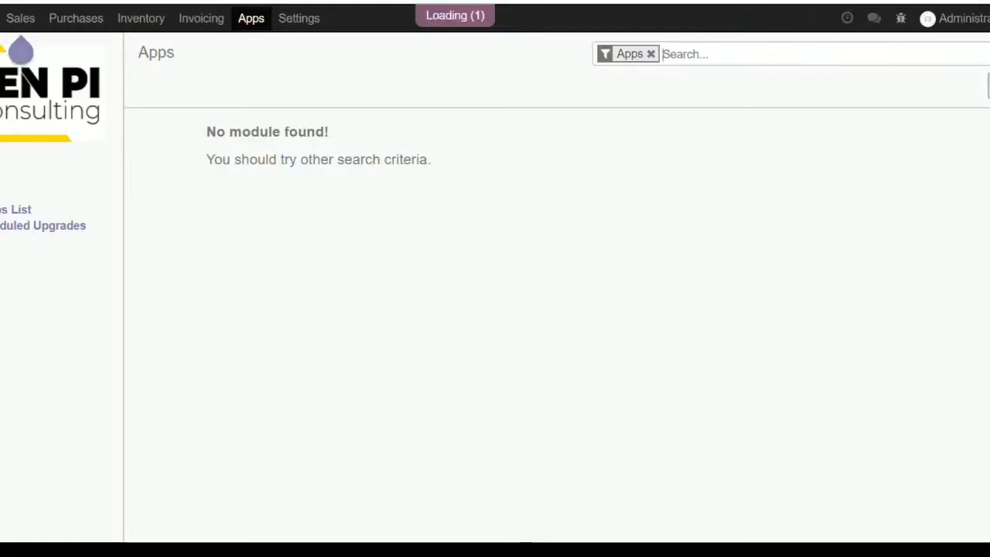
{"action": "type", "text": "stock pick"}
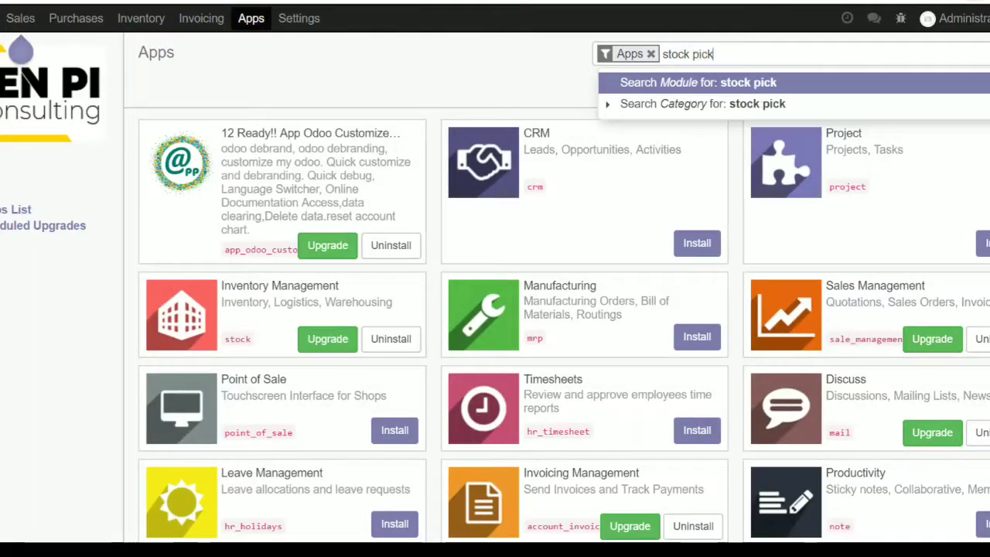
{"action": "key", "text": "Return"}
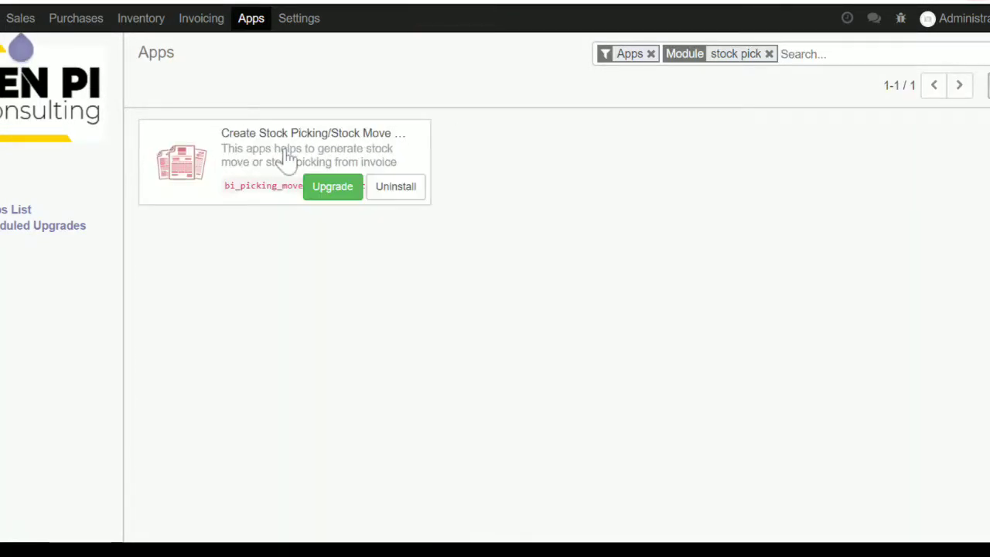
- Open the Create Stock Picking/Stock Move from Invoice/Refund module and read its description of stock moves created from invoices
{"action": "left_click", "coordinate": [286, 157]}
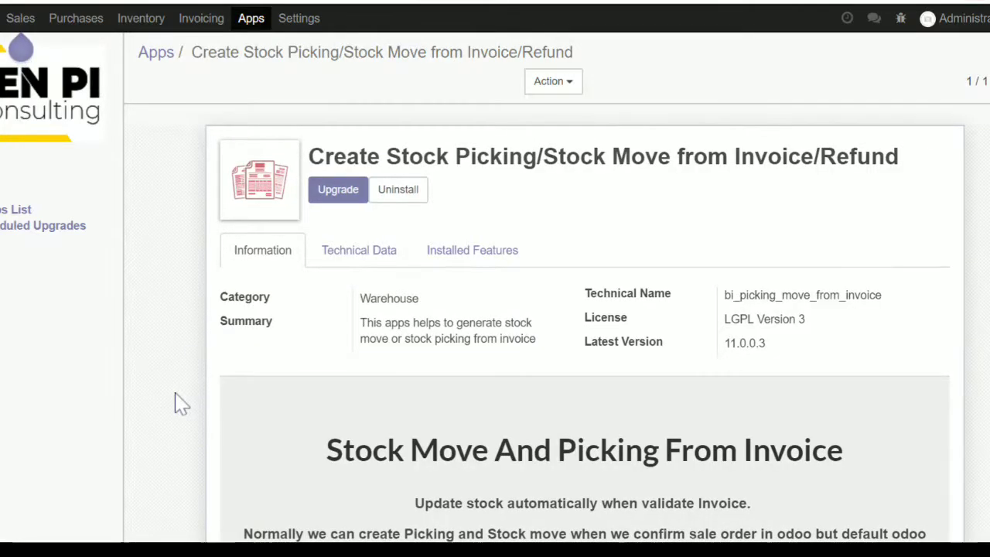
{"action": "scroll", "coordinate": [179, 403], "scroll_direction": "down", "scroll_amount": 5}
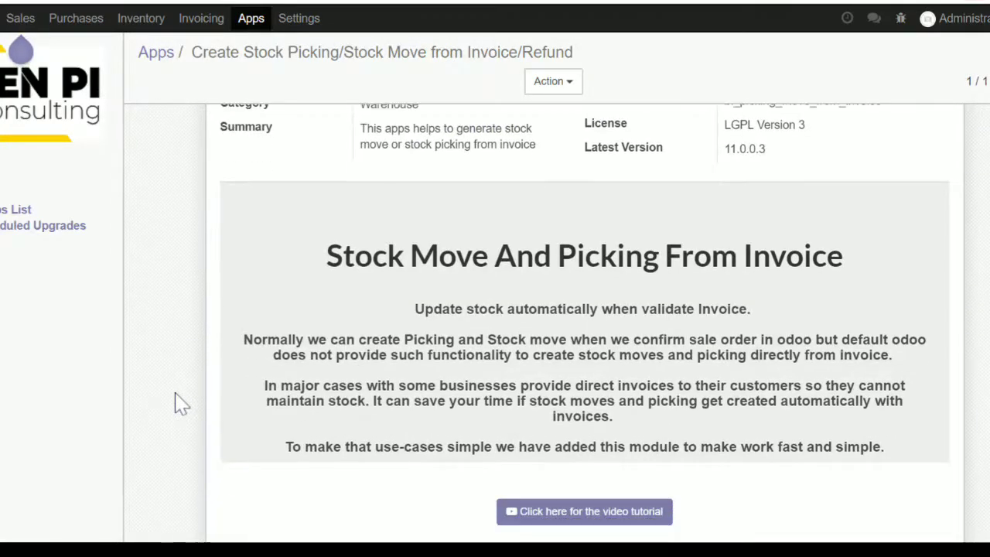
{"action": "scroll", "coordinate": [179, 402], "scroll_direction": "down", "scroll_amount": 2}
{"action": "scroll", "coordinate": [179, 402], "scroll_direction": "up", "scroll_amount": 5}
{"action": "scroll", "coordinate": [179, 402], "scroll_direction": "down", "scroll_amount": 2}
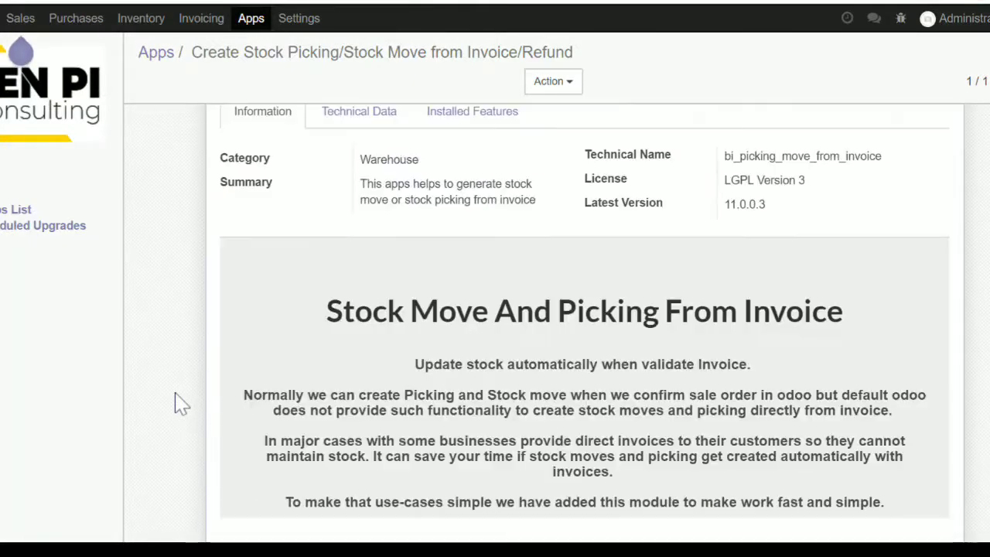
{"action": "scroll", "coordinate": [180, 402], "scroll_direction": "down", "scroll_amount": 1}
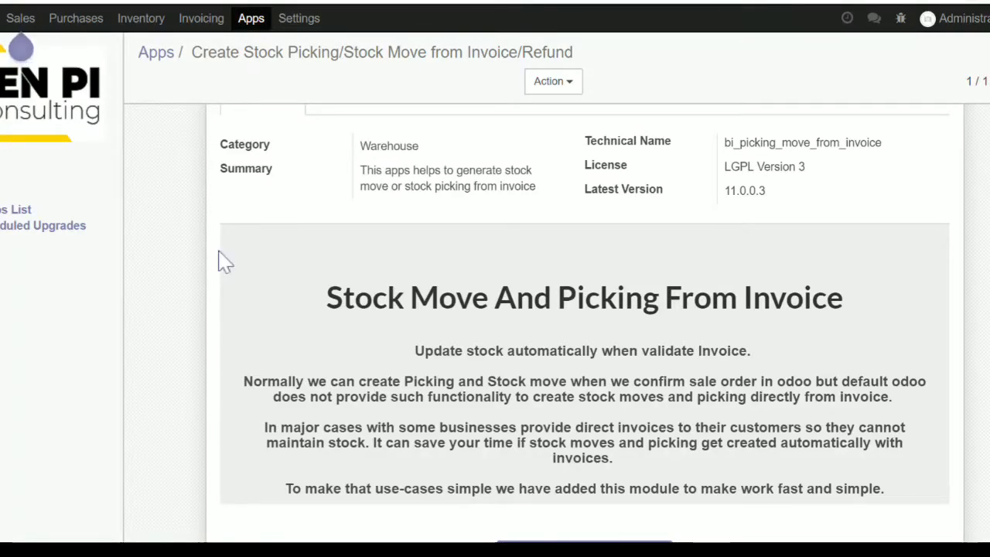
{"action": "scroll", "coordinate": [220, 261], "scroll_direction": "up", "scroll_amount": 3}
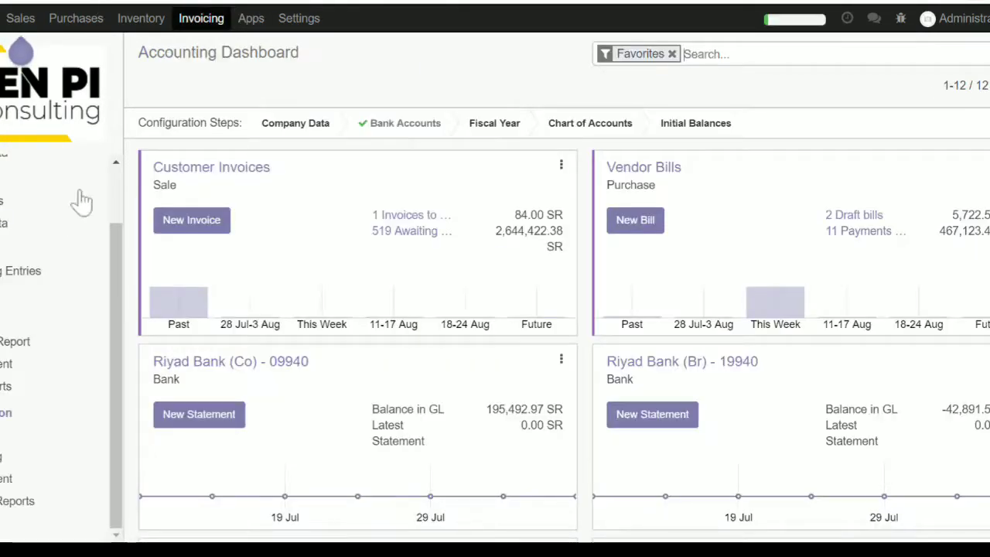
- Start a new vendor bill for BUPA INSURANCE CO with the bill date 08/06/2019
{"action": "scroll", "coordinate": [49, 261], "scroll_direction": "up", "scroll_amount": 2}
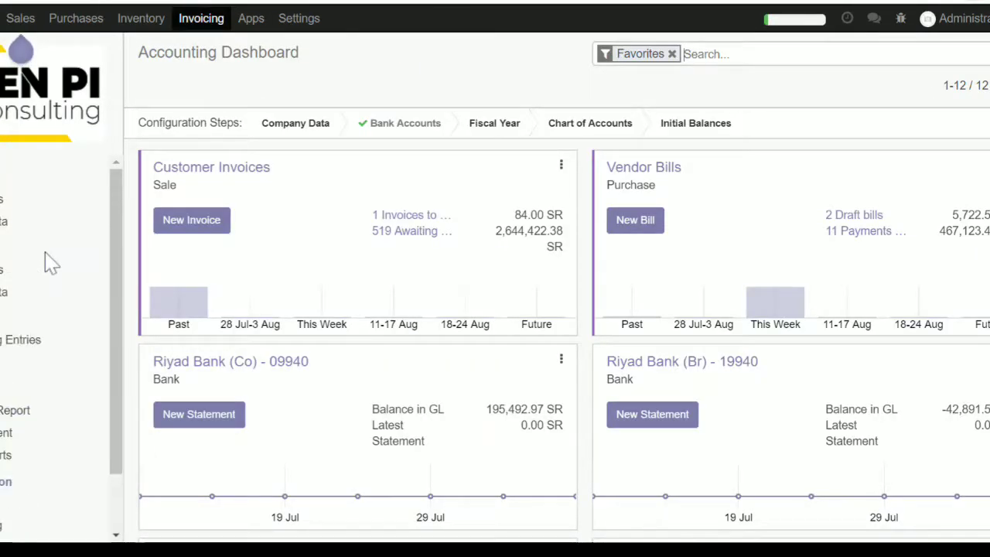
{"action": "left_click", "coordinate": [4, 286]}
{"action": "left_click", "coordinate": [9, 293]}
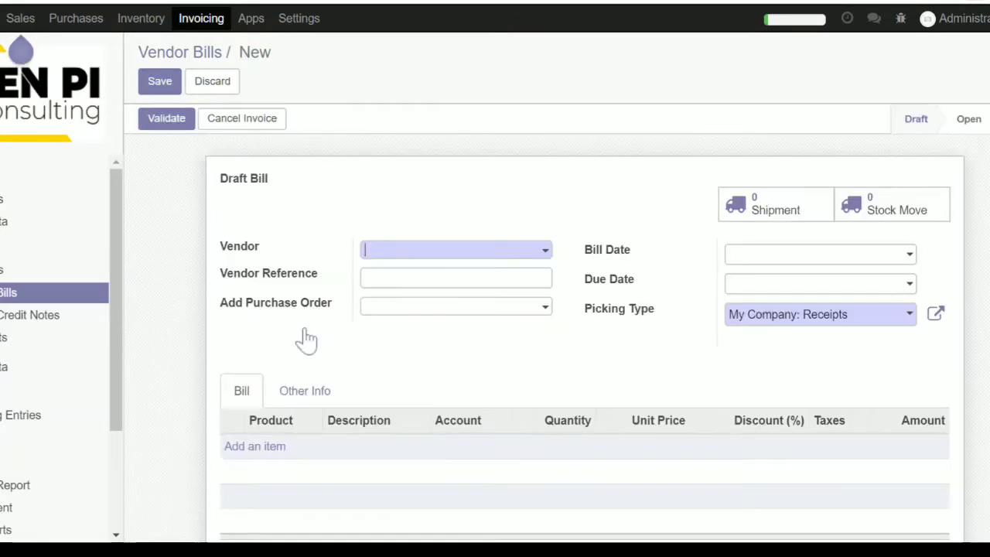
{"action": "type", "text": "u"}
{"action": "key", "text": "BackSpace"}
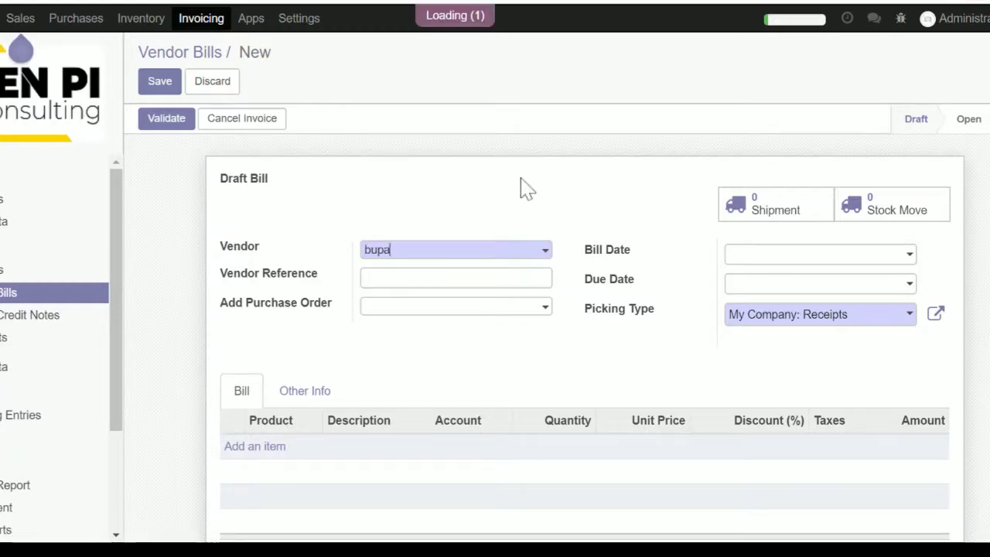
{"action": "left_click", "coordinate": [446, 275]}
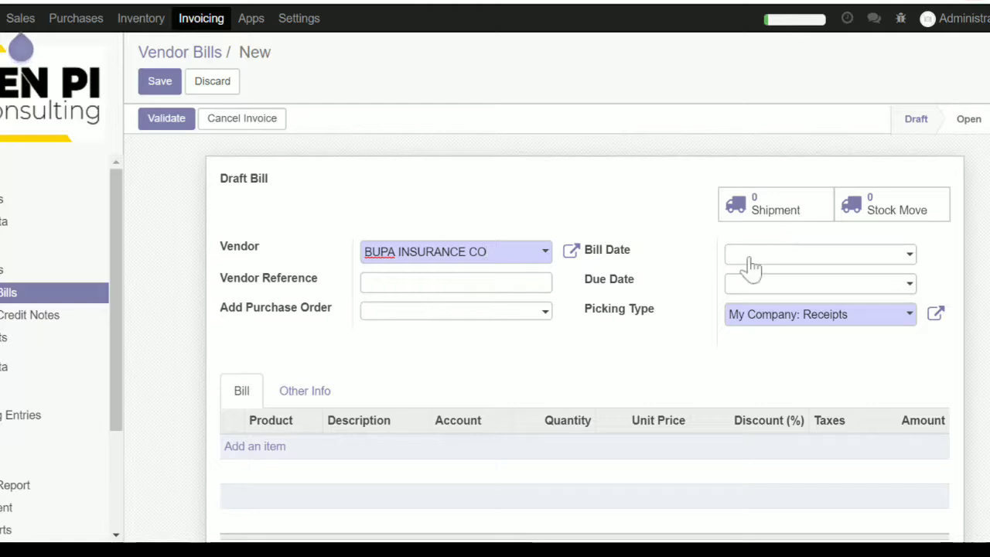
{"action": "left_click", "coordinate": [750, 256]}
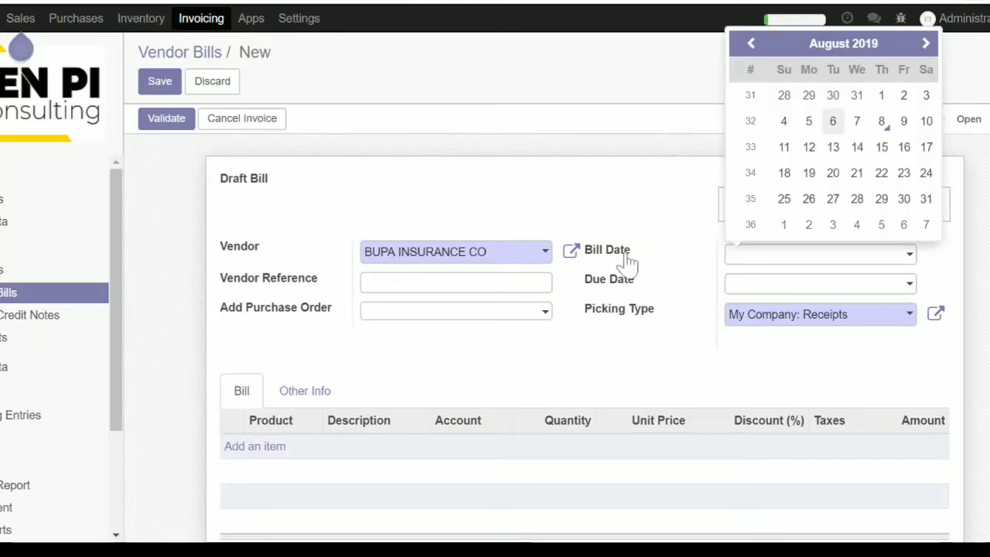
- Add a line for the Trading product to the vendor bill
{"action": "left_click", "coordinate": [257, 448]}
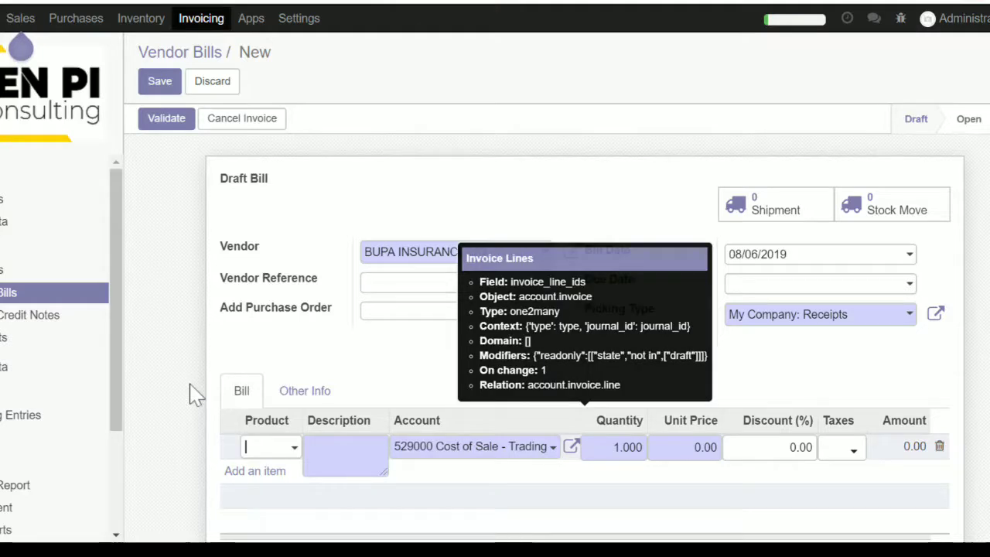
{"action": "type", "text": "product inv"}
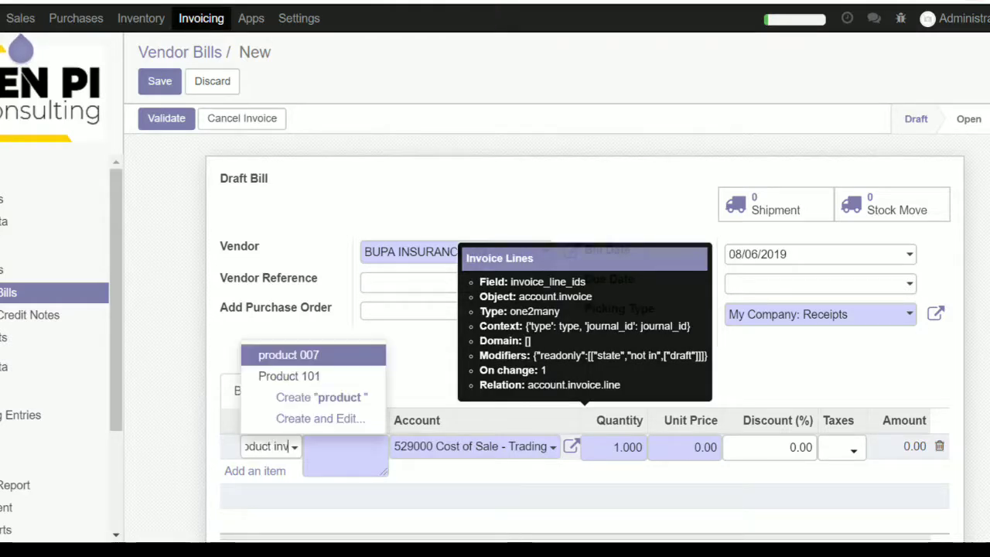
{"action": "key", "text": "BackSpace"}
{"action": "key", "text": "BackSpace"}
{"action": "key", "text": "BackSpace"}
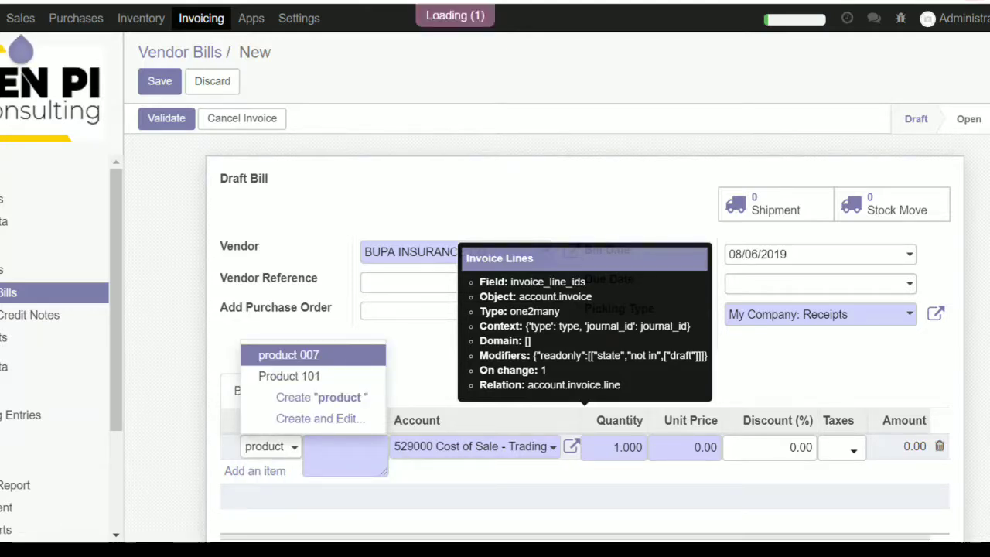
{"action": "key", "text": "BackSpace"}
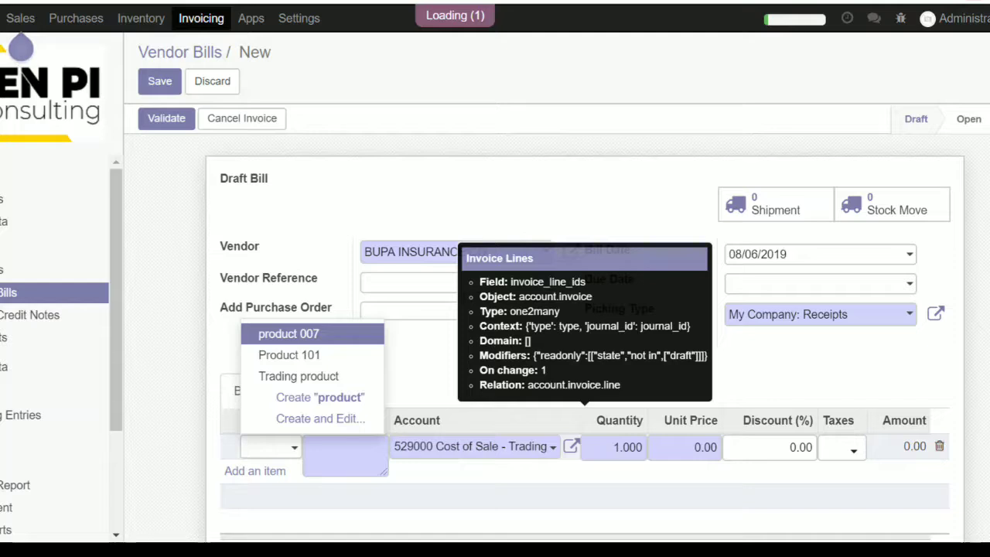
{"action": "type", "text": "trading"}
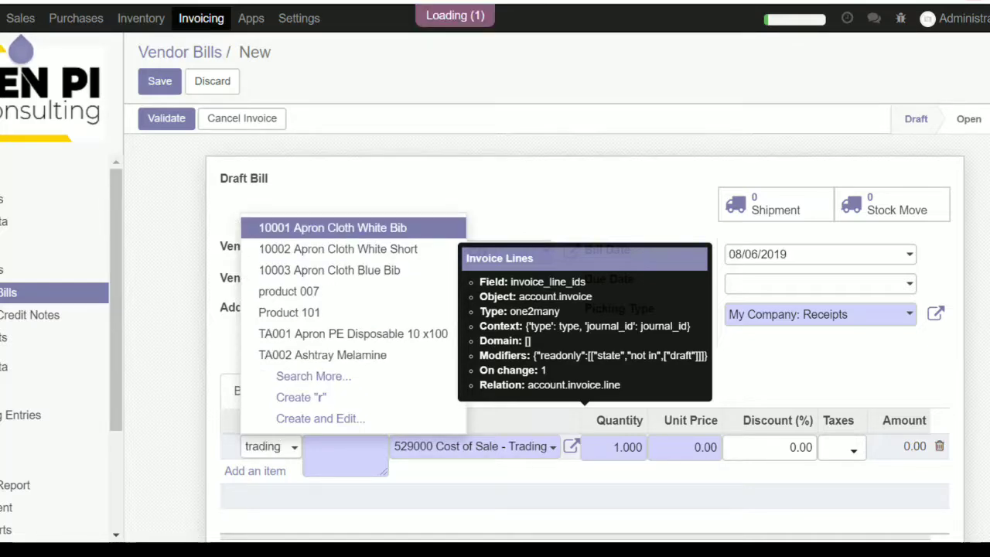
{"action": "left_click", "coordinate": [298, 474]}
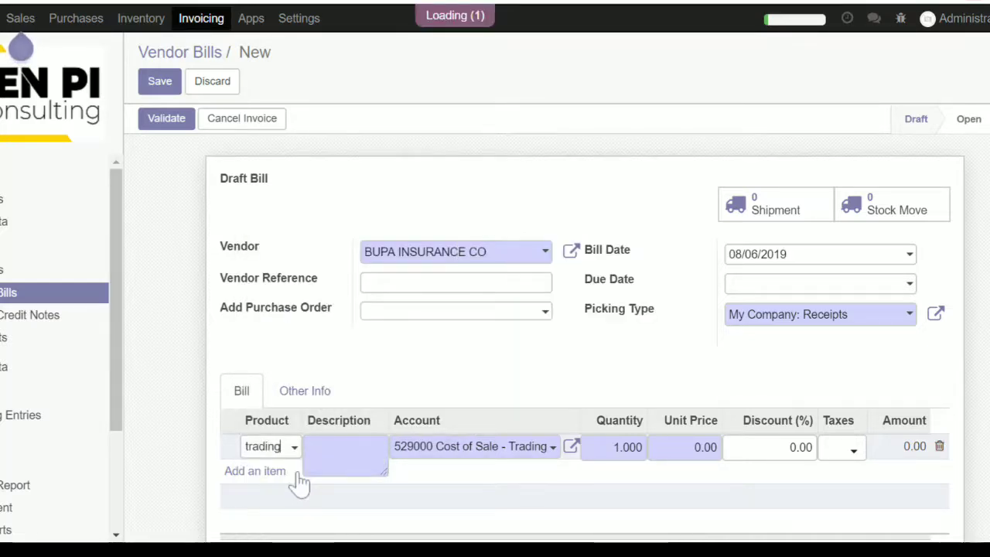
{"action": "scroll", "coordinate": [237, 391], "scroll_direction": "down", "scroll_amount": 2}
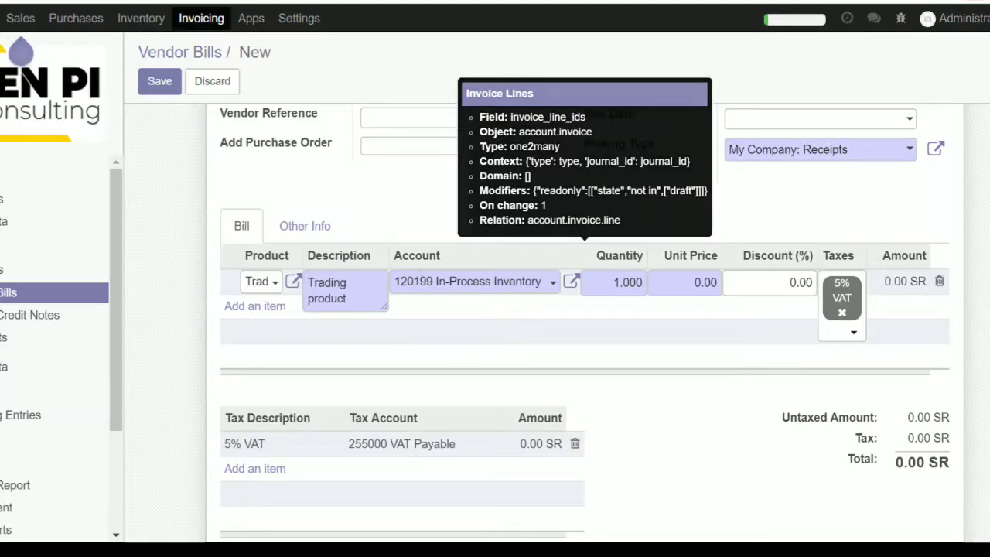
- Open the fifth listed user's record in Settings and locate the Show Full Accounting Features option under its access rights
{"action": "left_click", "coordinate": [249, 18]}
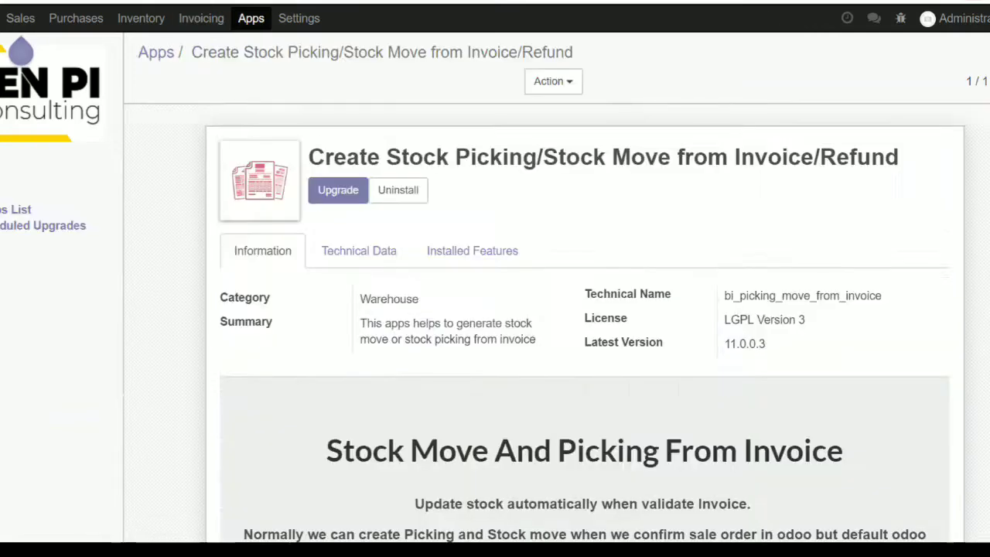
{"action": "left_click", "coordinate": [295, 20]}
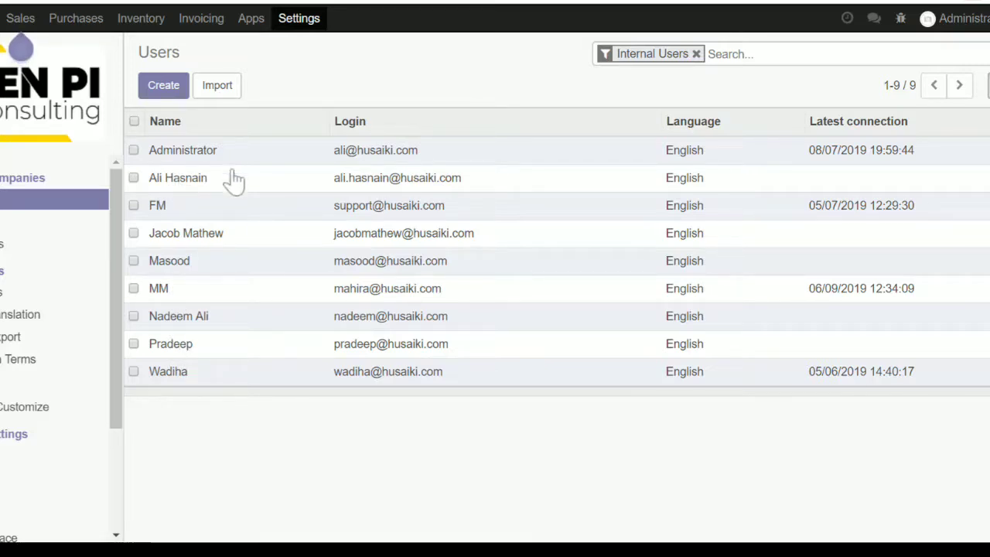
{"action": "left_click", "coordinate": [172, 268]}
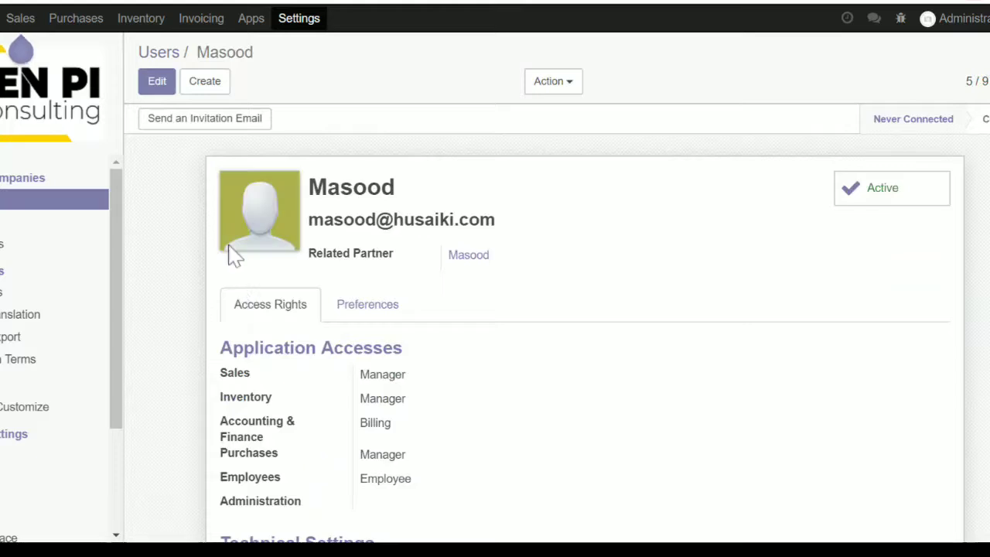
{"action": "left_click", "coordinate": [357, 323]}
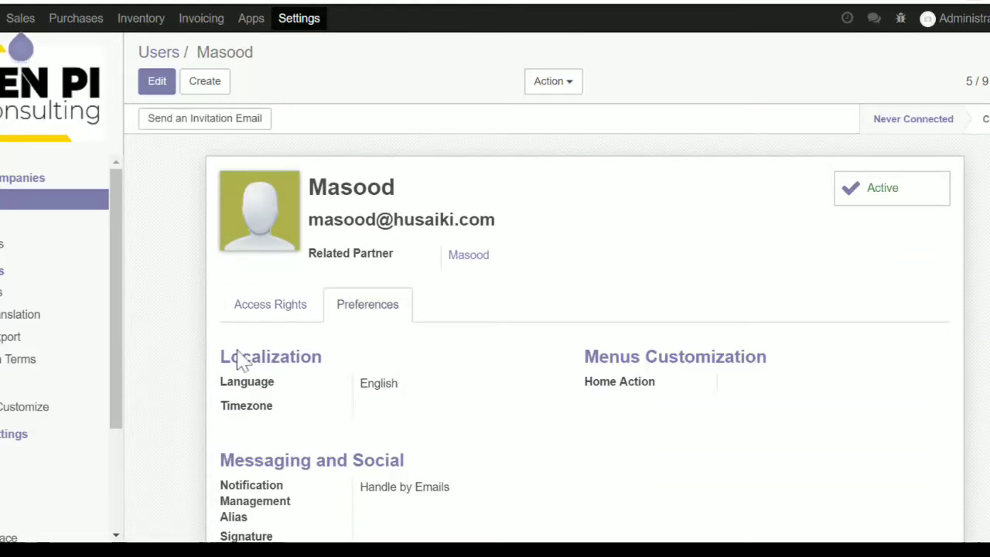
{"action": "scroll", "coordinate": [240, 359], "scroll_direction": "down", "scroll_amount": 1}
{"action": "left_click", "coordinate": [259, 267]}
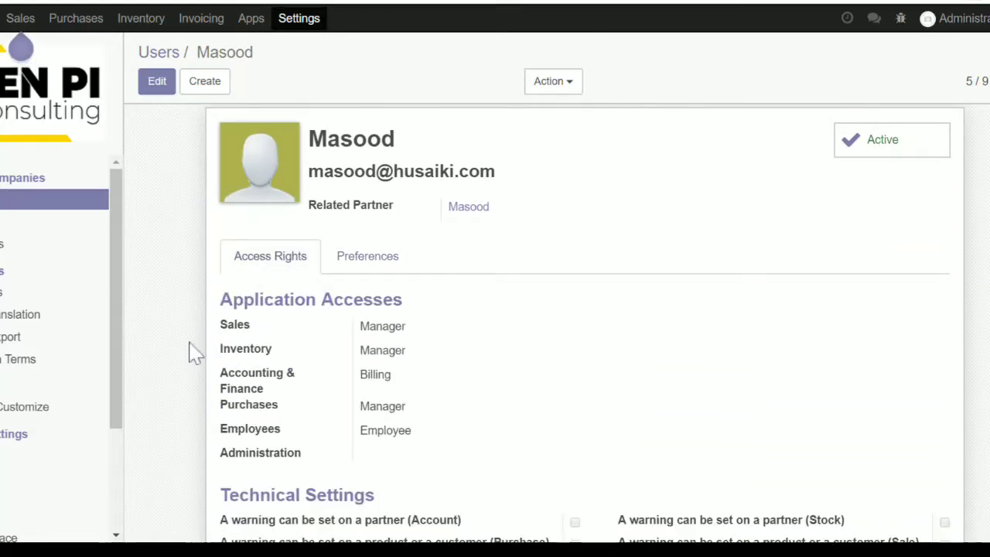
{"action": "scroll", "coordinate": [195, 352], "scroll_direction": "down", "scroll_amount": 5}
{"action": "scroll", "coordinate": [194, 352], "scroll_direction": "down", "scroll_amount": 1}
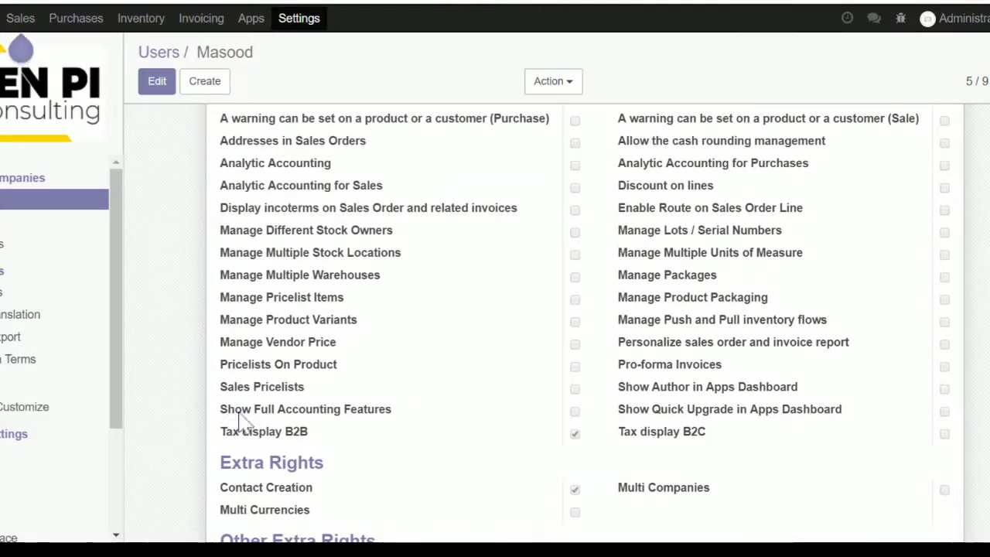
{"action": "left_click_drag", "start_coordinate": [224, 413], "coordinate": [348, 426]}
{"action": "left_click", "coordinate": [368, 421]}
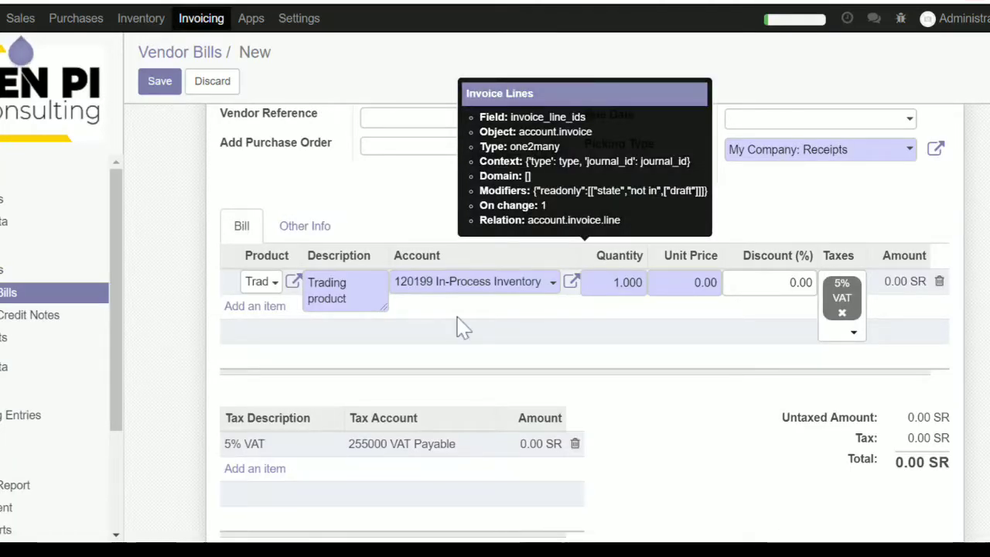
- Set the Trading product bill line to quantity 10 and unit price 100
{"action": "left_click", "coordinate": [190, 303]}
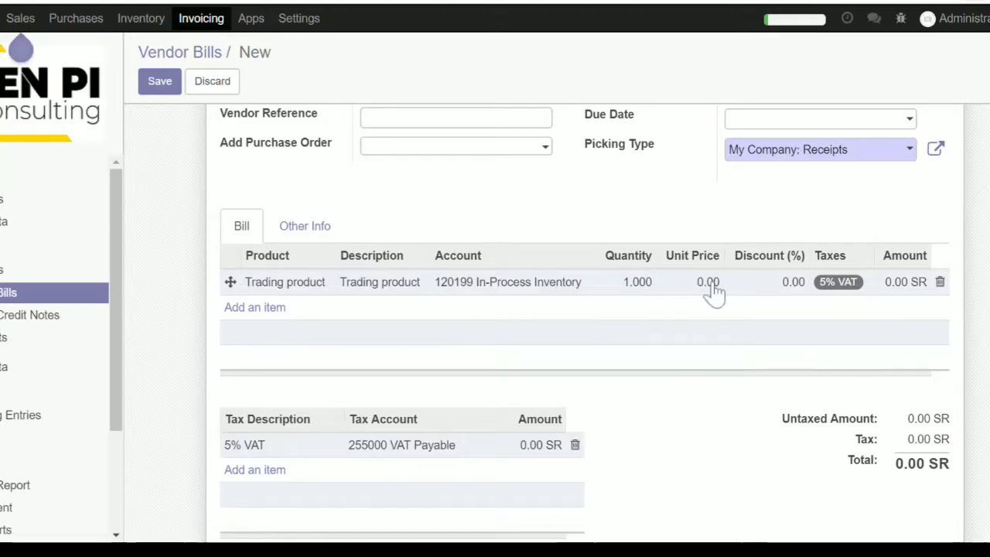
{"action": "left_click", "coordinate": [637, 287]}
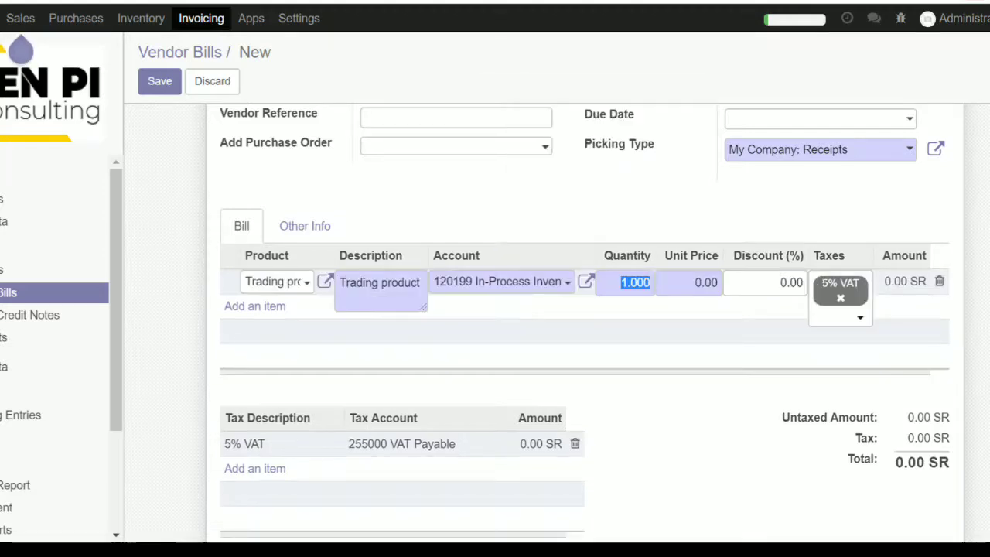
{"action": "type", "text": "10"}
{"action": "key", "text": "Tab"}
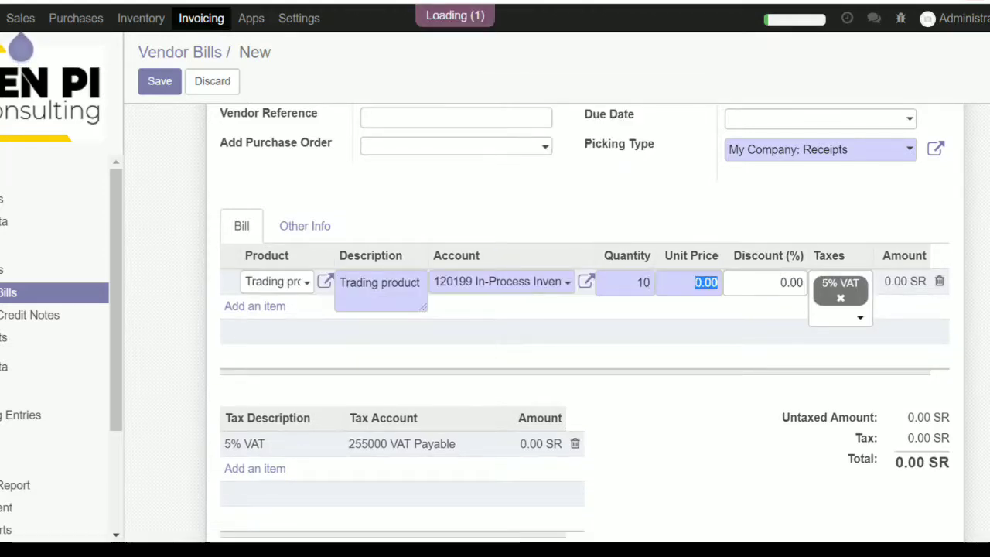
{"action": "type", "text": "100"}
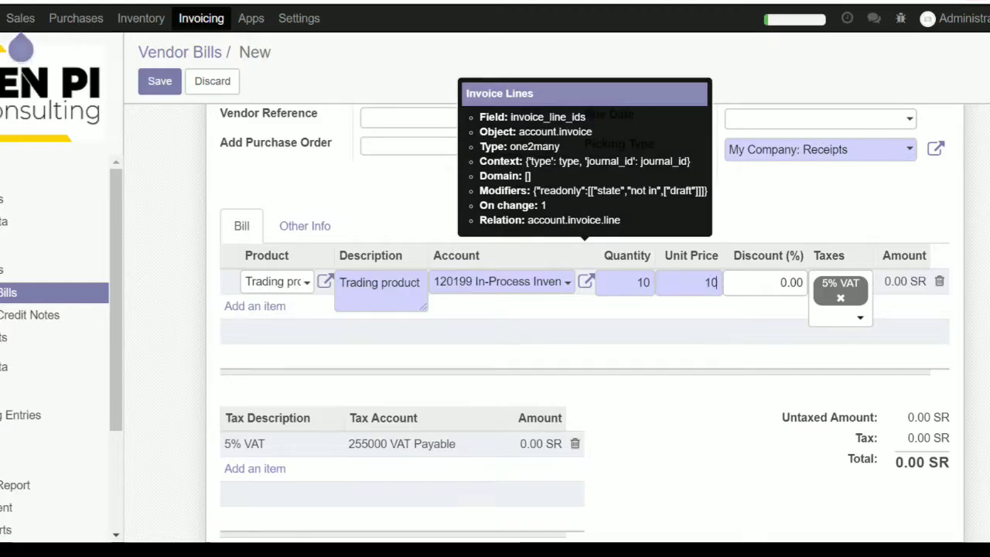
- Validate the new BUPA INSURANCE CO vendor bill for the Trading product
{"action": "key", "text": "Tab"}
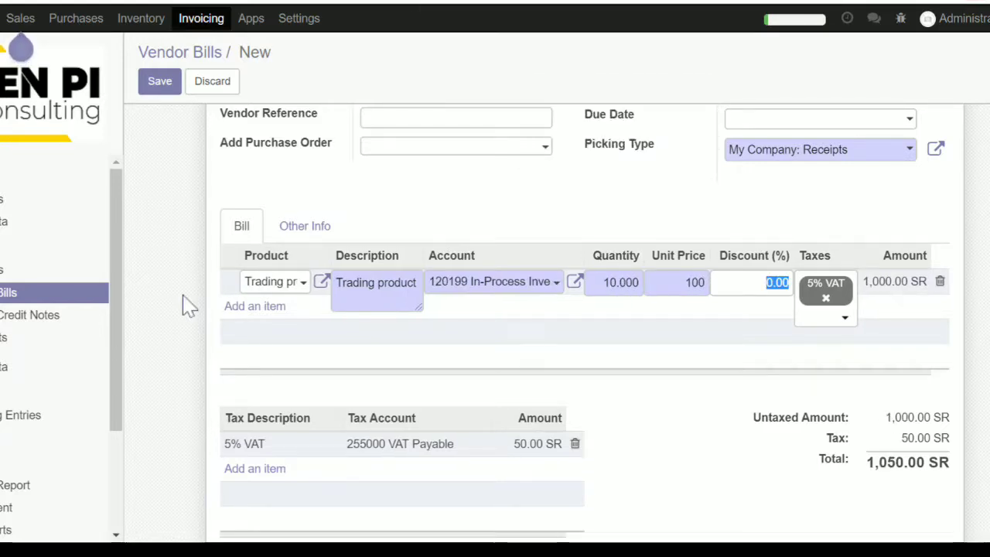
{"action": "left_click", "coordinate": [164, 350]}
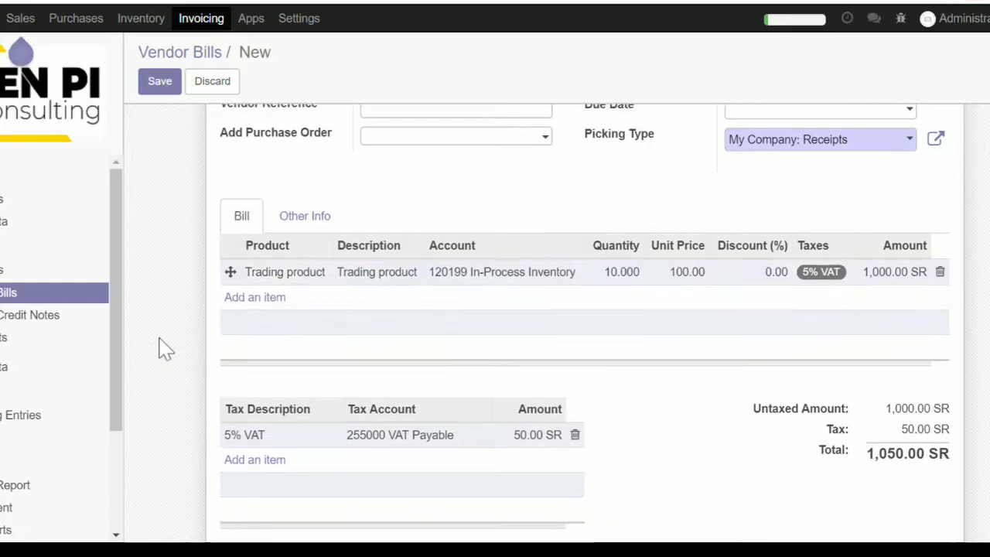
{"action": "scroll", "coordinate": [164, 350], "scroll_direction": "down", "scroll_amount": 3}
{"action": "scroll", "coordinate": [165, 350], "scroll_direction": "up", "scroll_amount": 6}
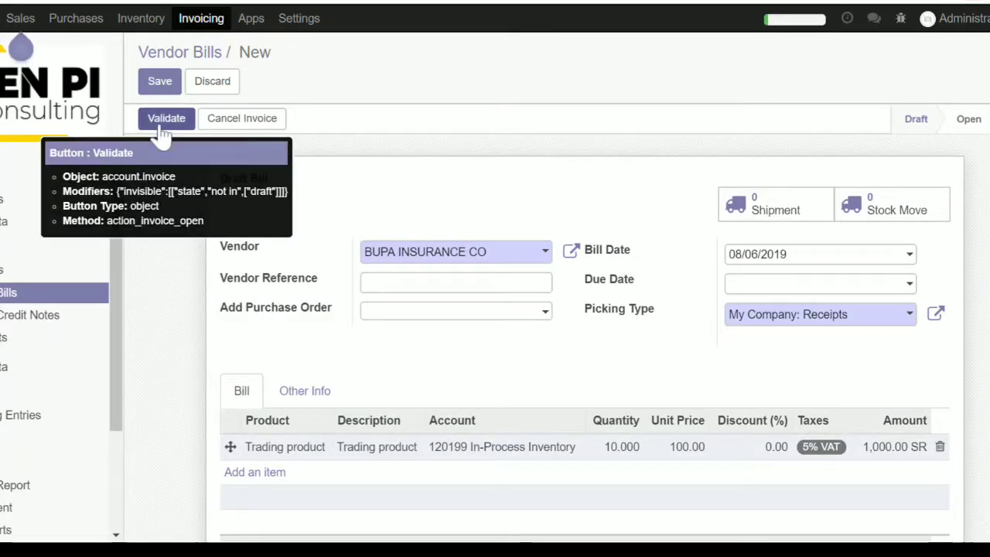
{"action": "left_click", "coordinate": [160, 129]}
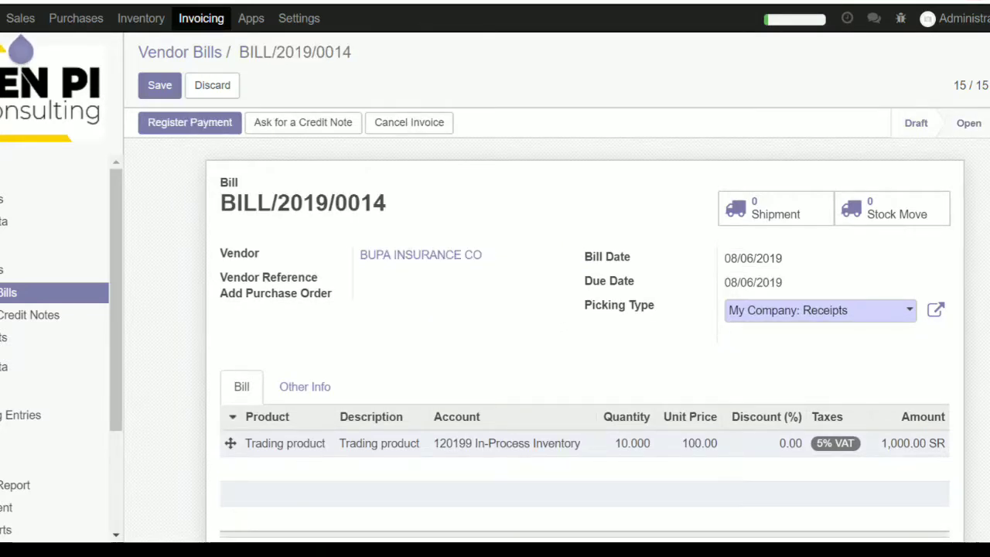
- Enable Create Stock Move From Invoice in the Invoicing settings and save them
{"action": "scroll", "coordinate": [45, 382], "scroll_direction": "down", "scroll_amount": 3}
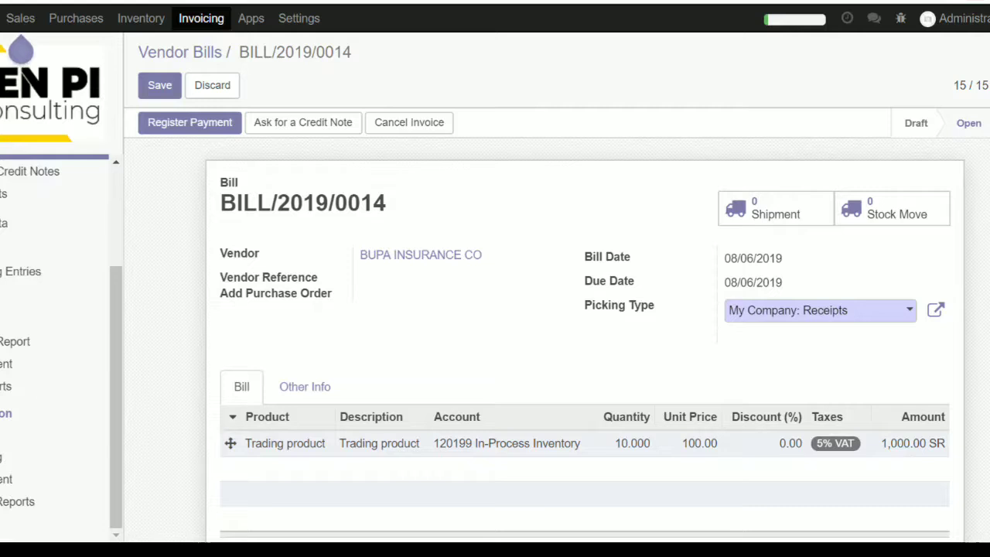
{"action": "left_click", "coordinate": [54, 434]}
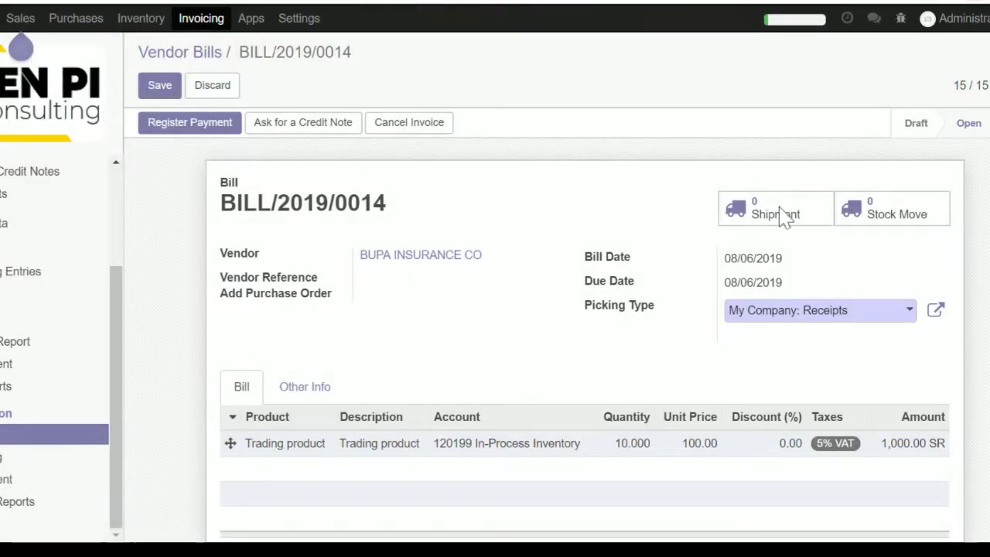
{"action": "scroll", "coordinate": [579, 328], "scroll_direction": "down", "scroll_amount": 10}
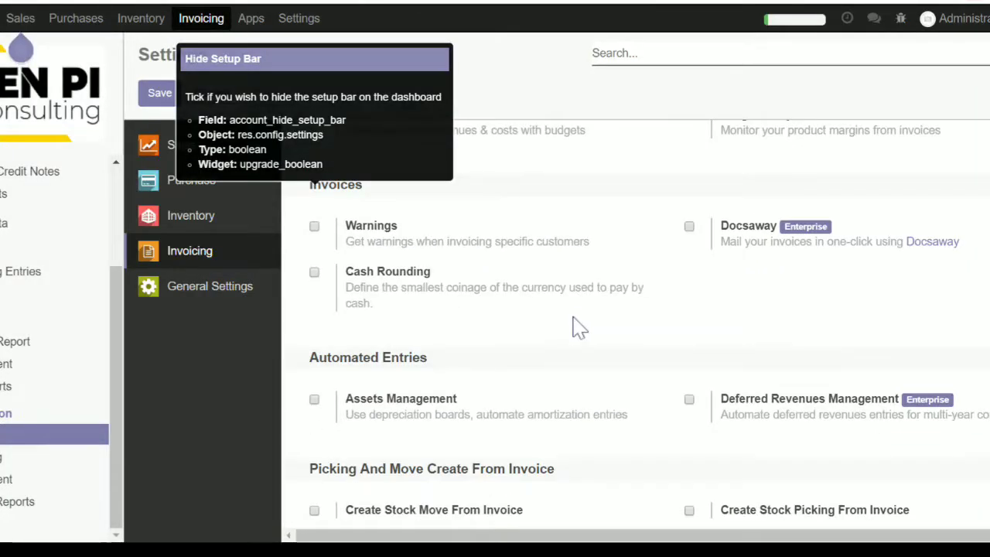
{"action": "left_click", "coordinate": [315, 511]}
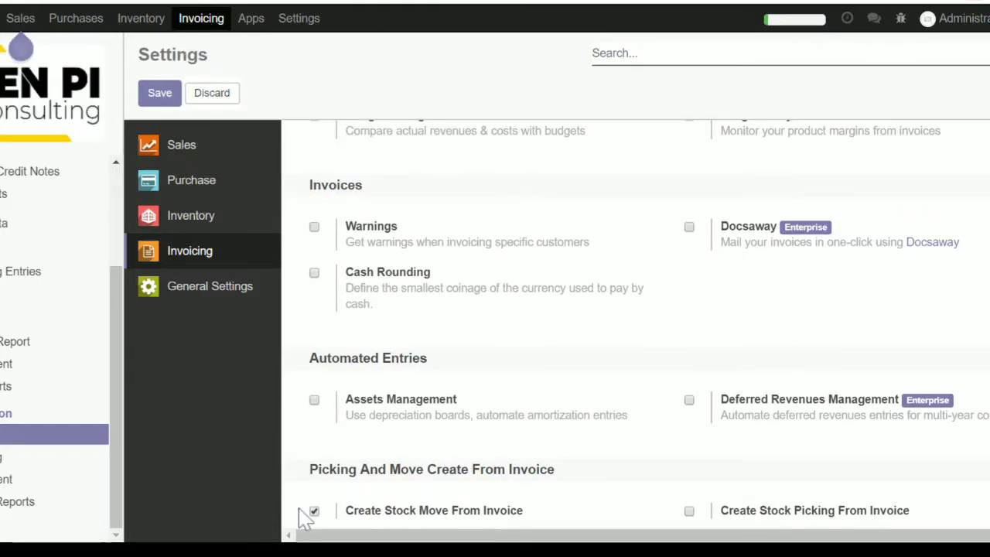
{"action": "left_click", "coordinate": [165, 95]}
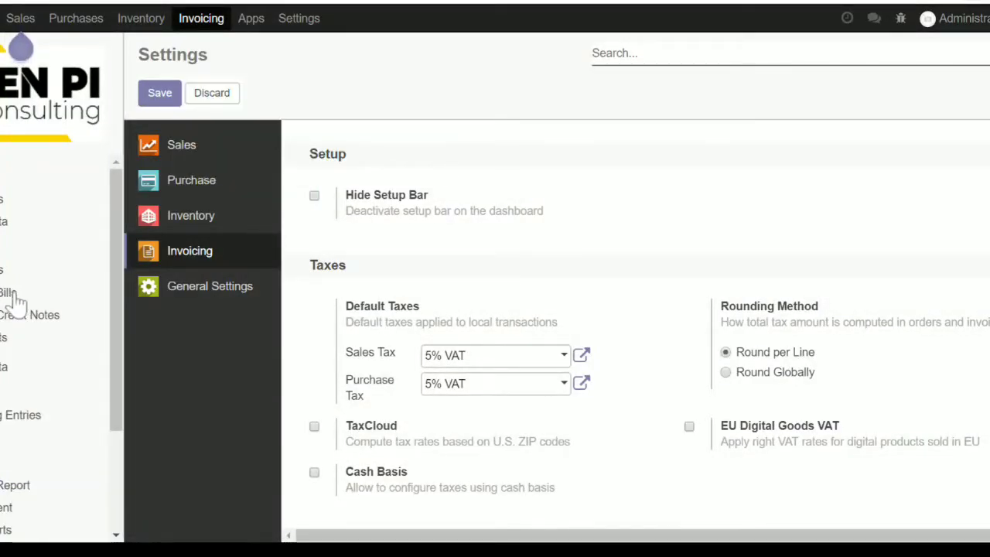
- Start another vendor bill for BUPA INSURANCE CO with the bill date 08/05/2019
{"action": "left_click", "coordinate": [11, 293]}
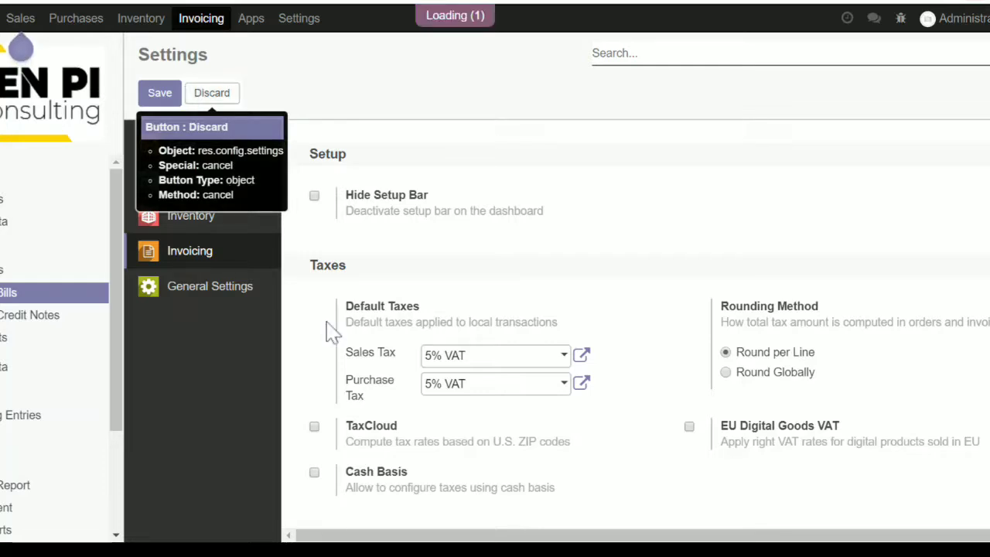
{"action": "scroll", "coordinate": [327, 331], "scroll_direction": "down", "scroll_amount": 10}
{"action": "scroll", "coordinate": [325, 331], "scroll_direction": "down", "scroll_amount": 1}
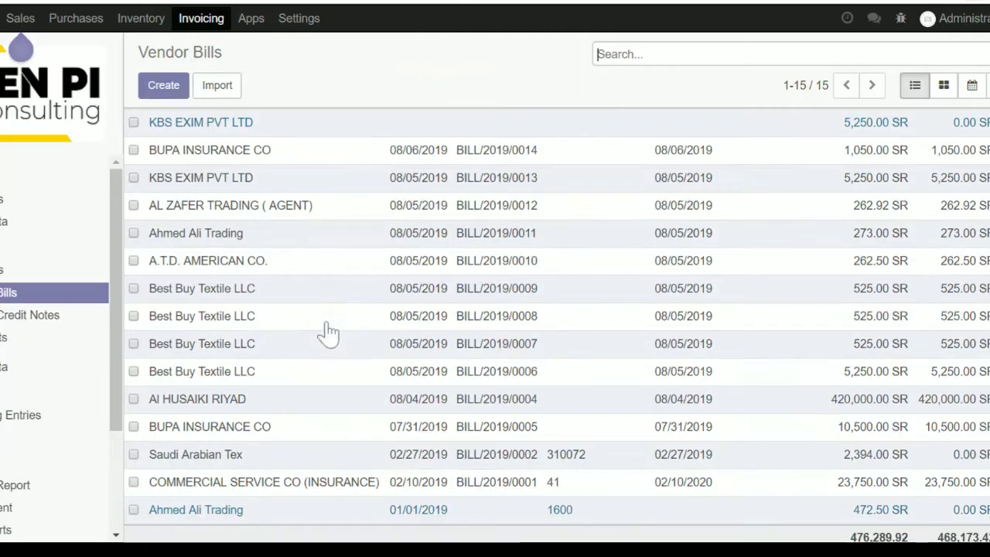
{"action": "left_click", "coordinate": [186, 100]}
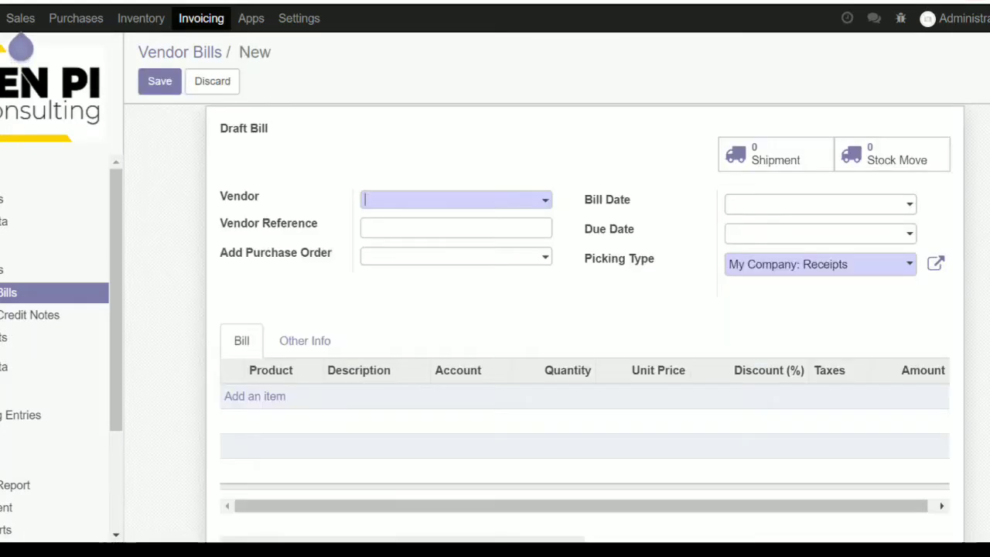
{"action": "type", "text": "bupa"}
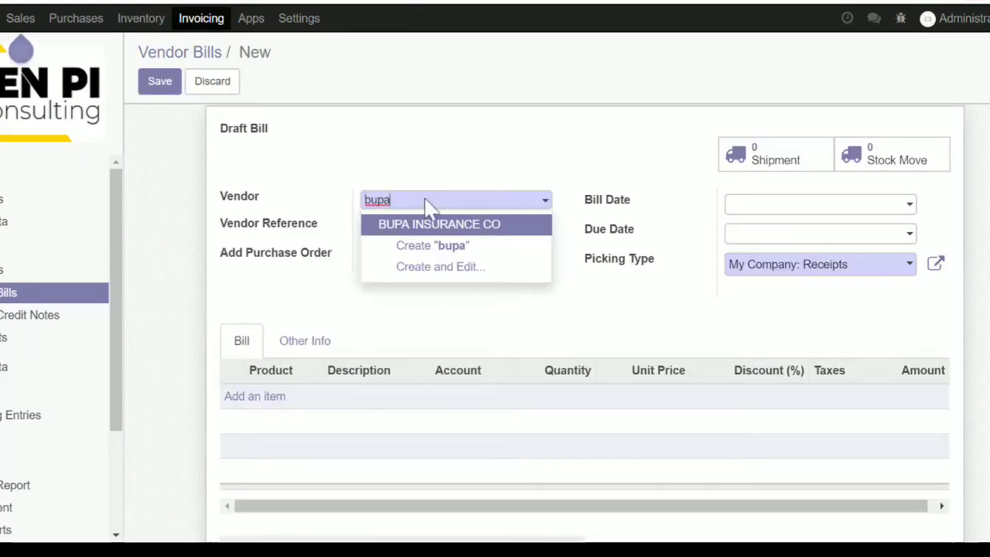
{"action": "left_click", "coordinate": [418, 225]}
{"action": "left_click", "coordinate": [783, 207]}
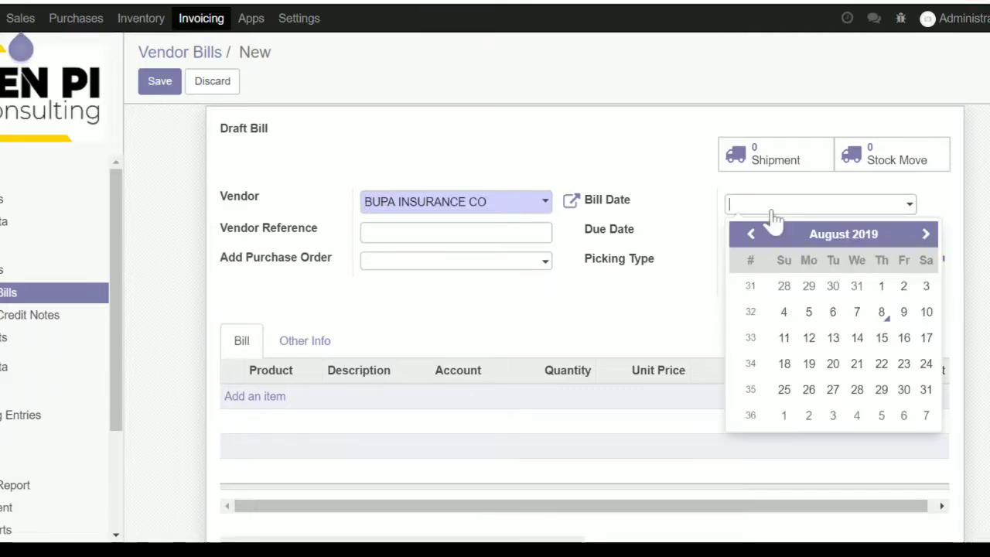
{"action": "left_click", "coordinate": [806, 313]}
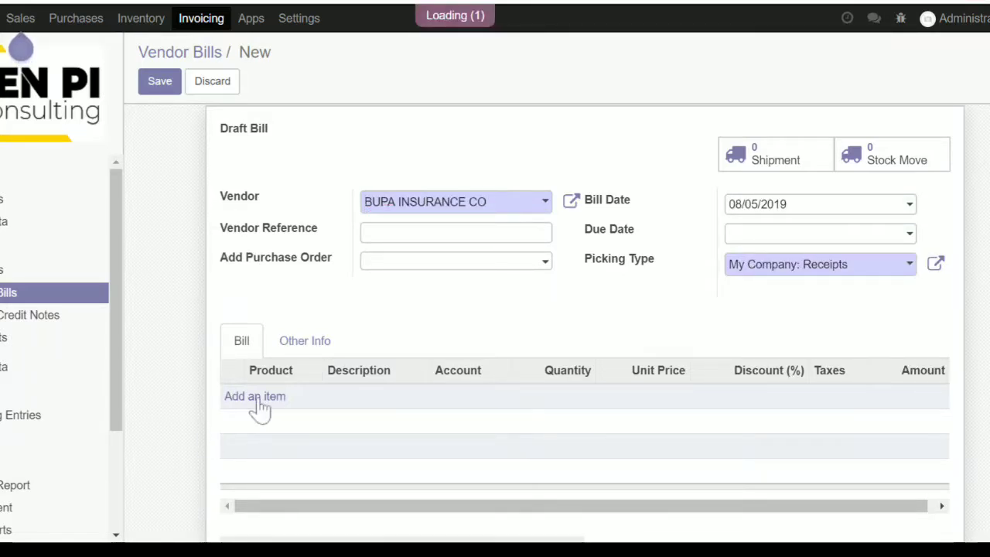
- Add a Trading product line to the bill with quantity 100 and unit price 10
{"action": "left_click", "coordinate": [260, 397]}
{"action": "type", "text": "trading"}
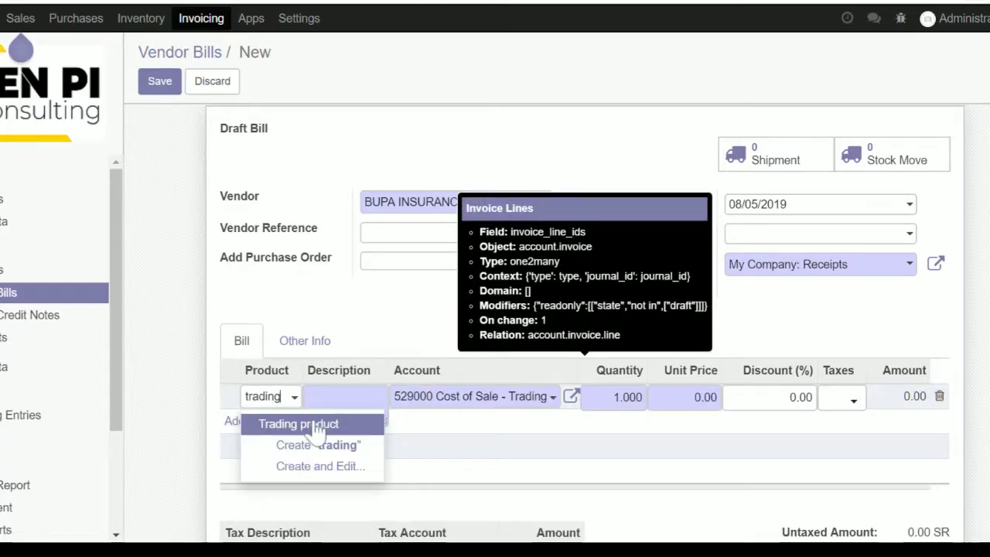
{"action": "left_click", "coordinate": [308, 423]}
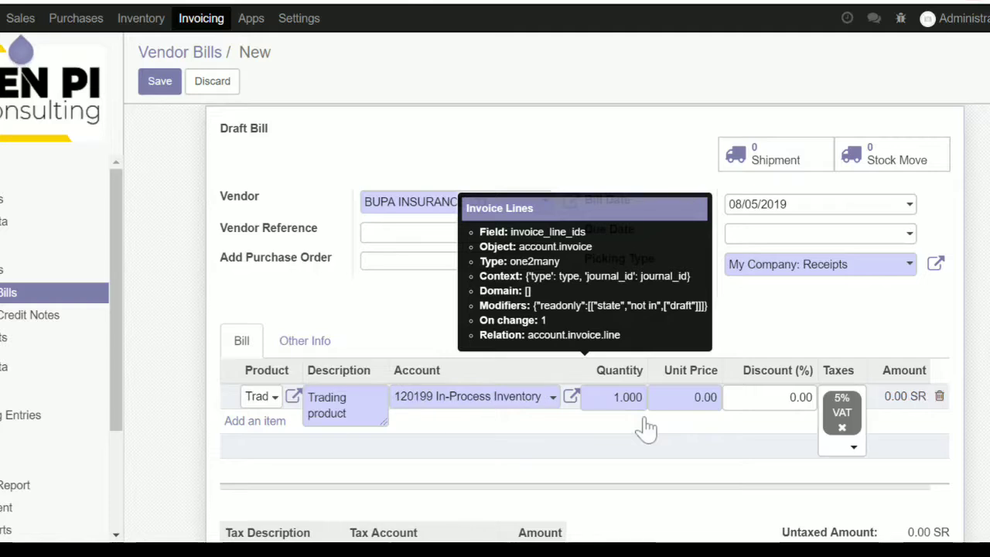
{"action": "left_click", "coordinate": [627, 397]}
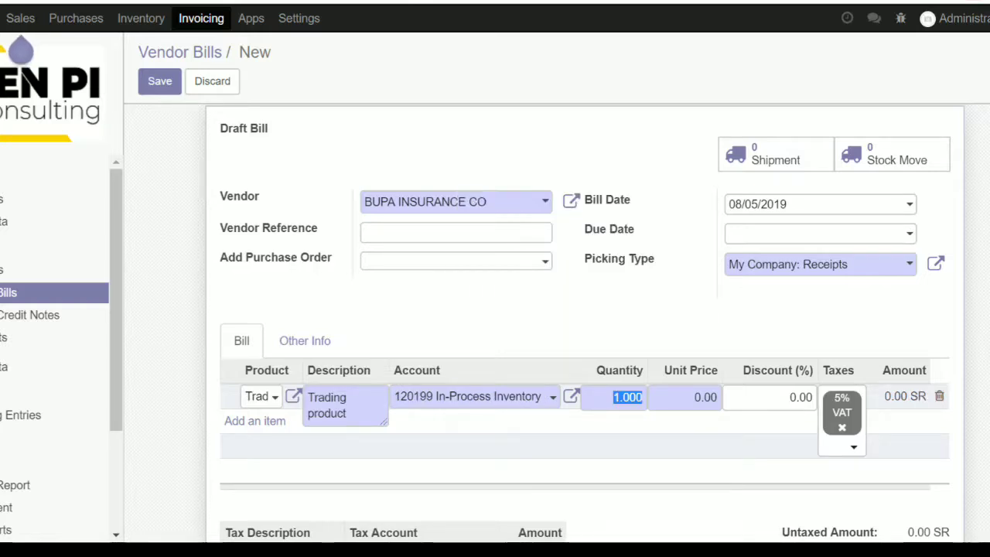
{"action": "type", "text": "100"}
{"action": "key", "text": "Tab"}
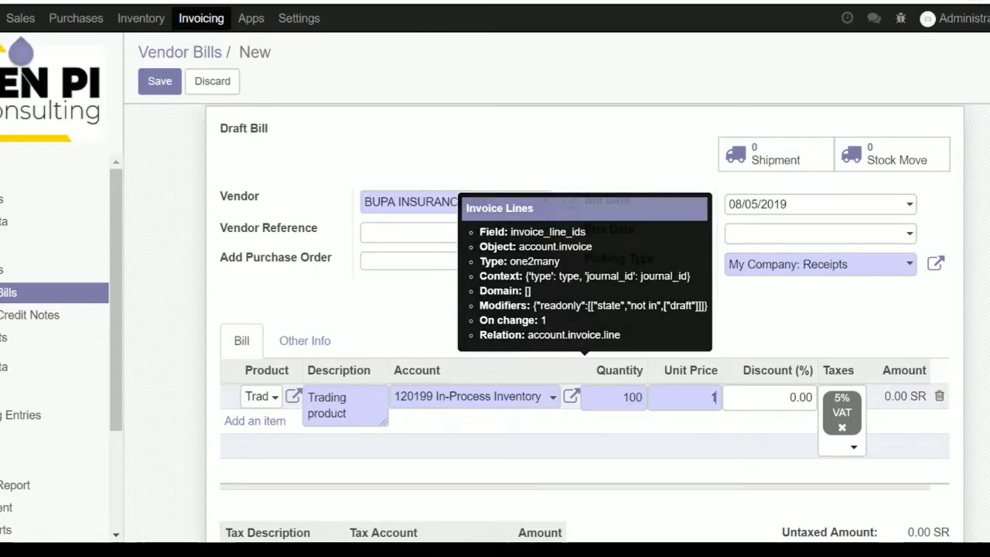
{"action": "key", "text": "Tab"}
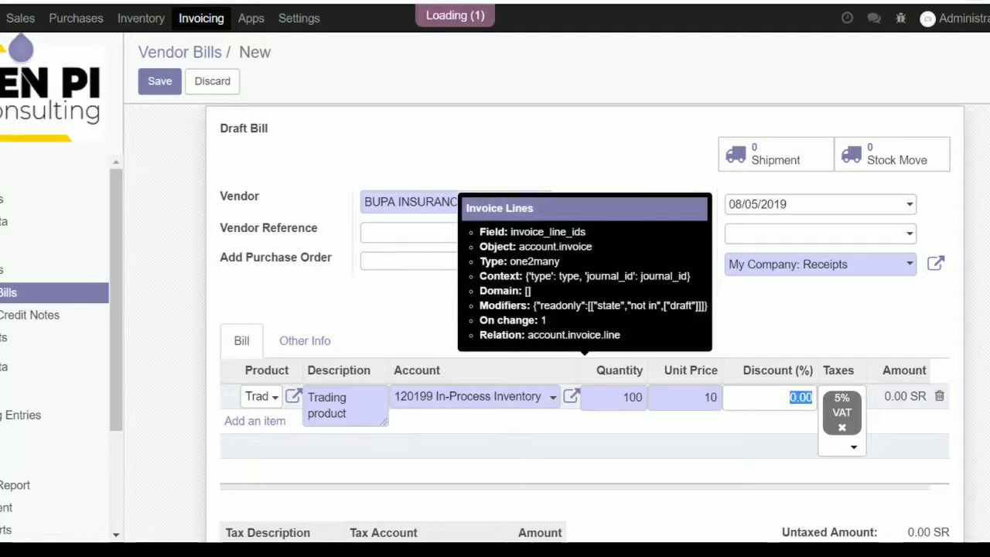
{"action": "left_click", "coordinate": [495, 301]}
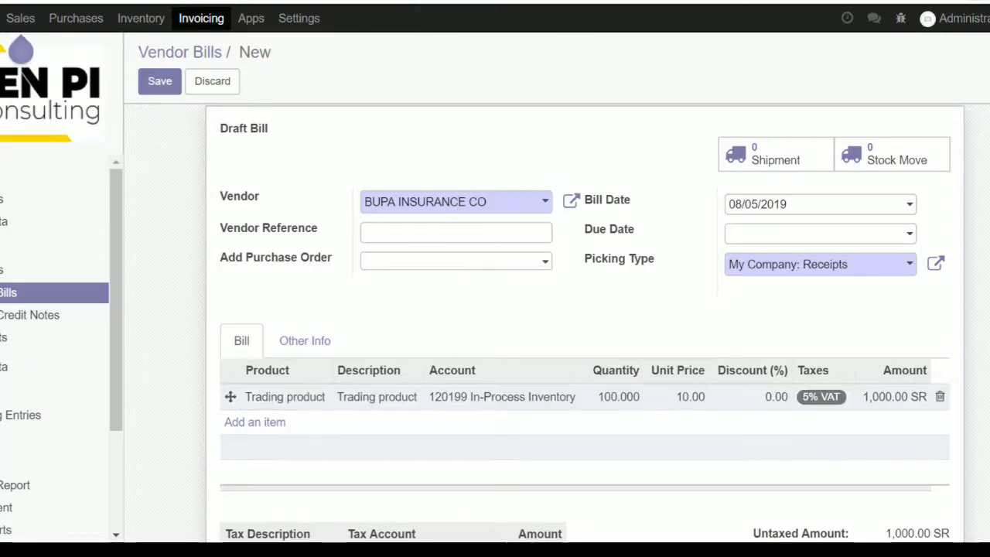
- Review the bill's line, taxes and totals, and validate the bill dated 08/05/2019
{"action": "scroll", "coordinate": [584, 309], "scroll_direction": "down", "scroll_amount": 4}
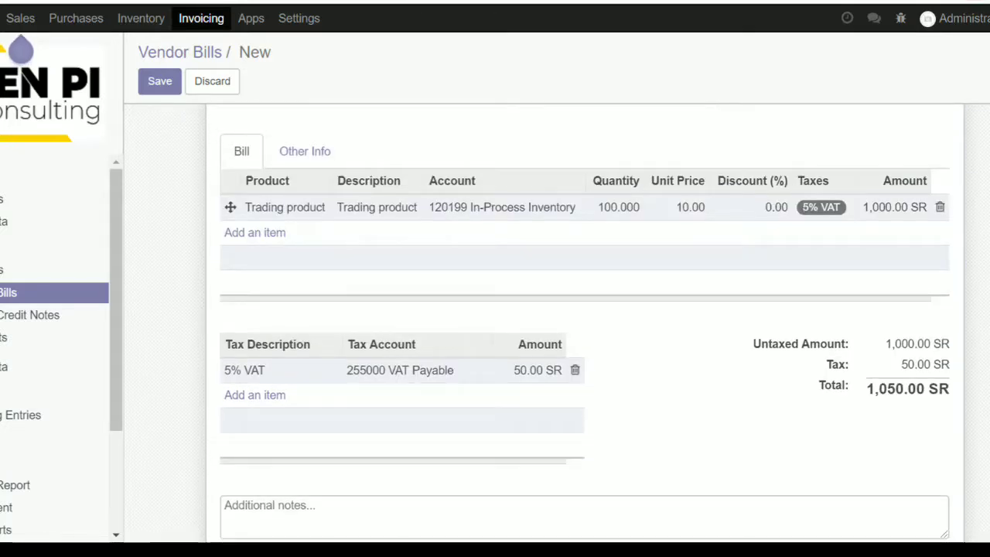
{"action": "scroll", "coordinate": [583, 323], "scroll_direction": "up", "scroll_amount": 5}
{"action": "scroll", "coordinate": [584, 323], "scroll_direction": "down", "scroll_amount": 2}
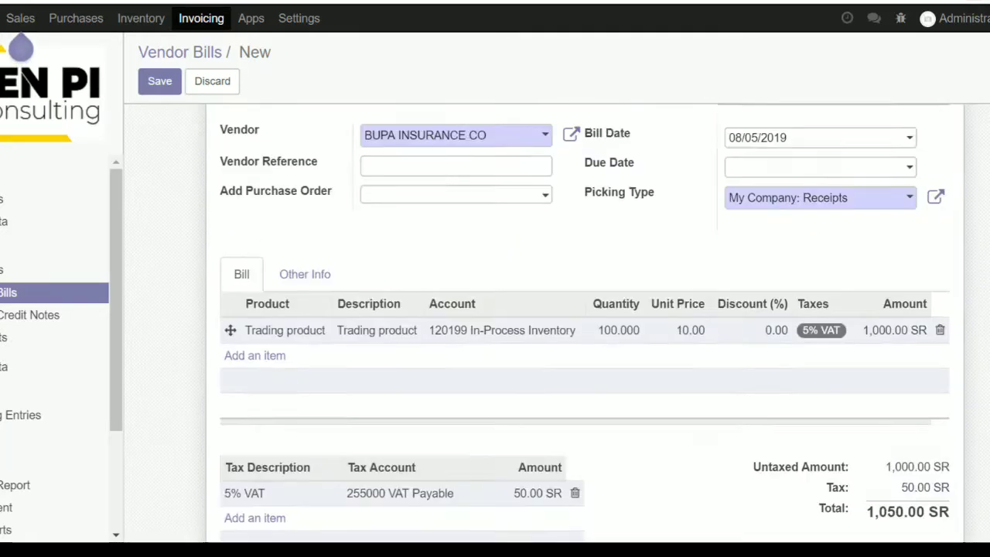
{"action": "scroll", "coordinate": [248, 128], "scroll_direction": "up", "scroll_amount": 2}
{"action": "left_click", "coordinate": [166, 120]}
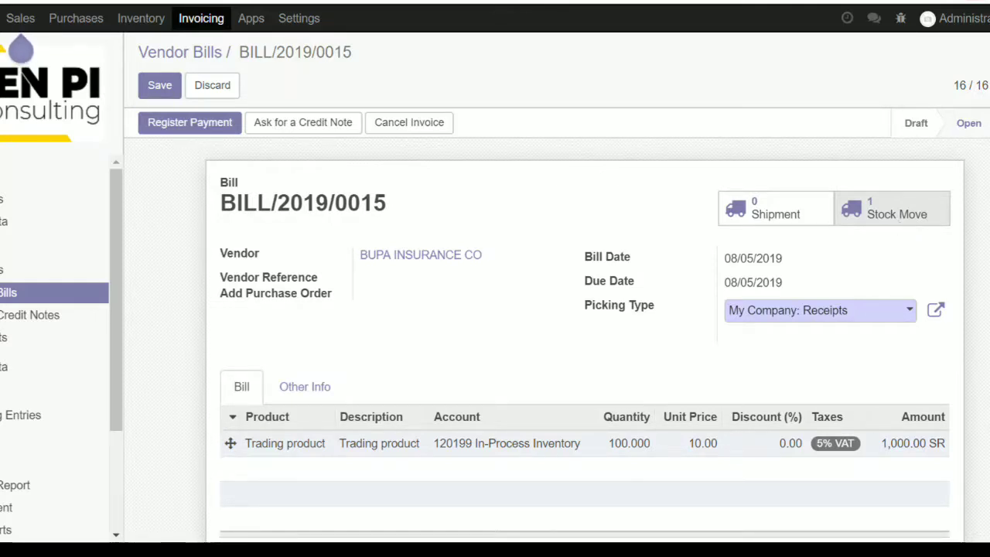
- Open the validated bill's stock moves and check which actions are available for the Trading product move
{"action": "scroll", "coordinate": [15, 464], "scroll_direction": "down", "scroll_amount": 2}
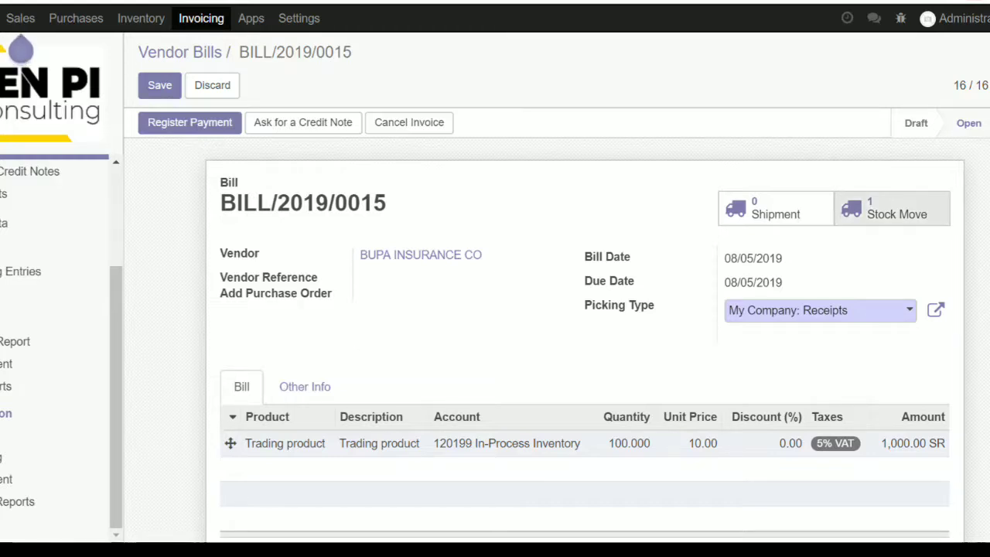
{"action": "left_click", "coordinate": [858, 224]}
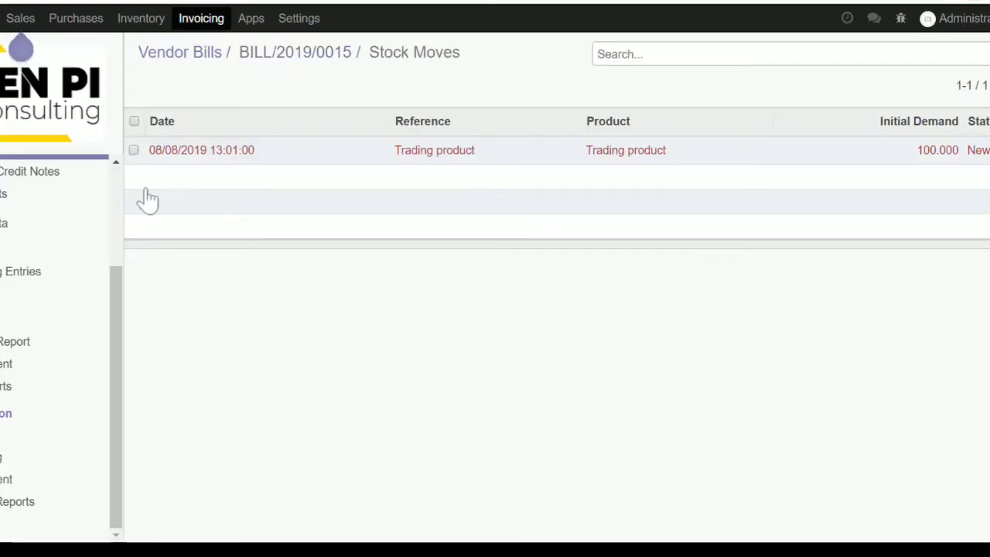
{"action": "left_click", "coordinate": [133, 150]}
{"action": "left_click", "coordinate": [549, 88]}
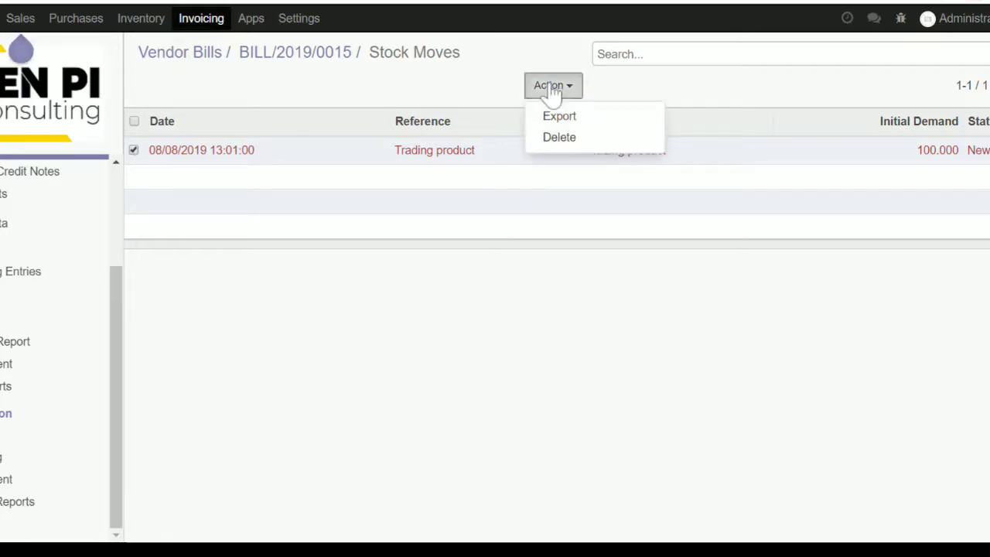
{"action": "left_click", "coordinate": [384, 310]}
- Disable Create Stock Move From Invoice, enable Create Stock Picking From Invoice in the Invoicing settings, and save
{"action": "left_click", "coordinate": [62, 435]}
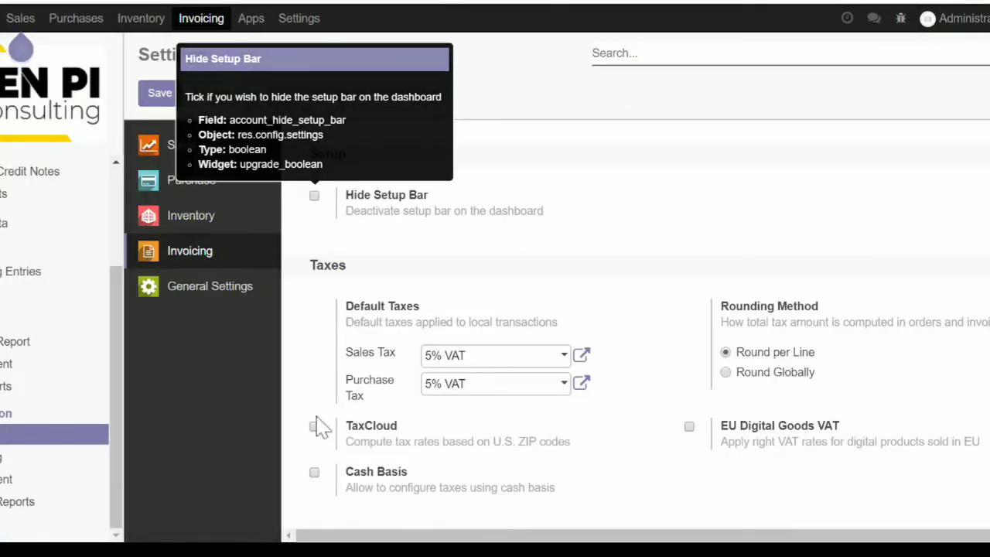
{"action": "scroll", "coordinate": [321, 427], "scroll_direction": "down", "scroll_amount": 8}
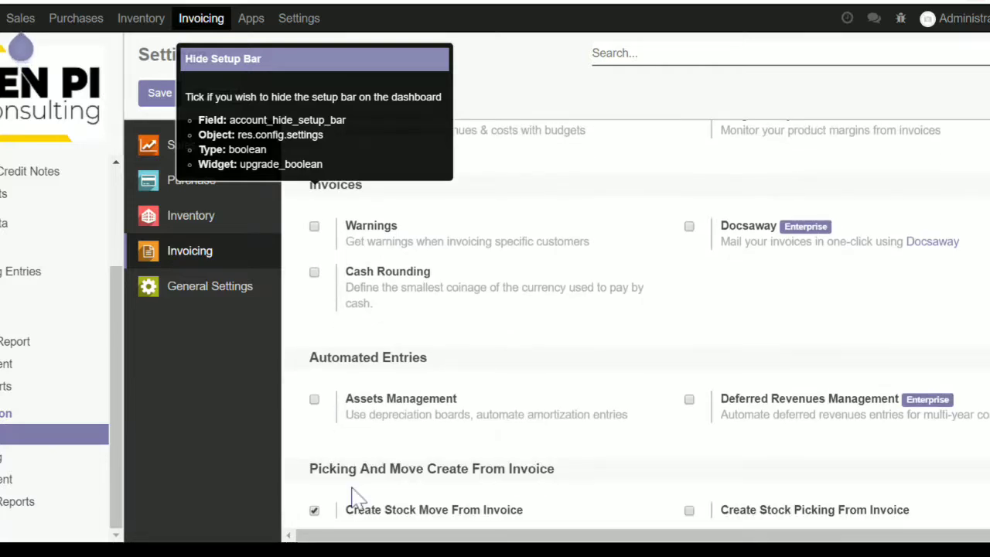
{"action": "left_click", "coordinate": [314, 510]}
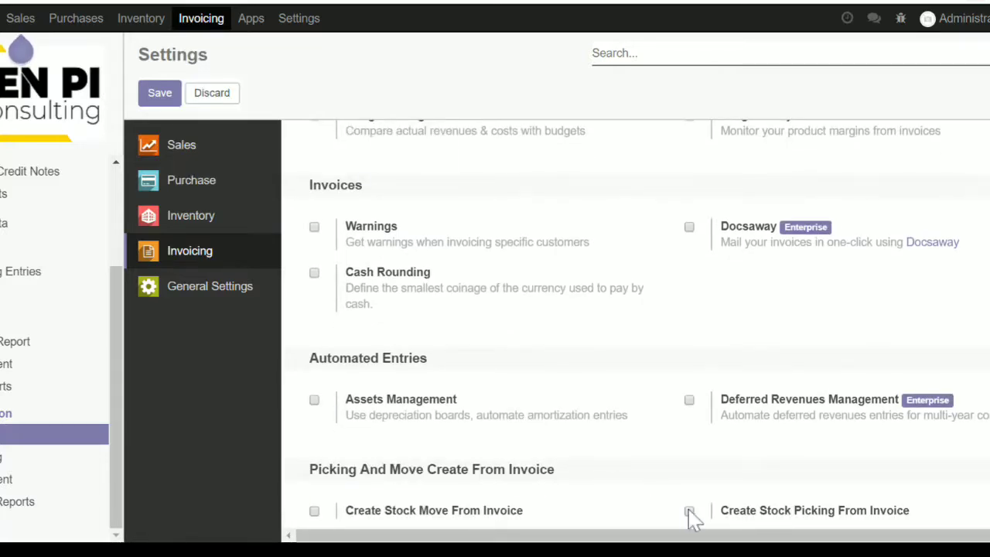
{"action": "left_click", "coordinate": [689, 511]}
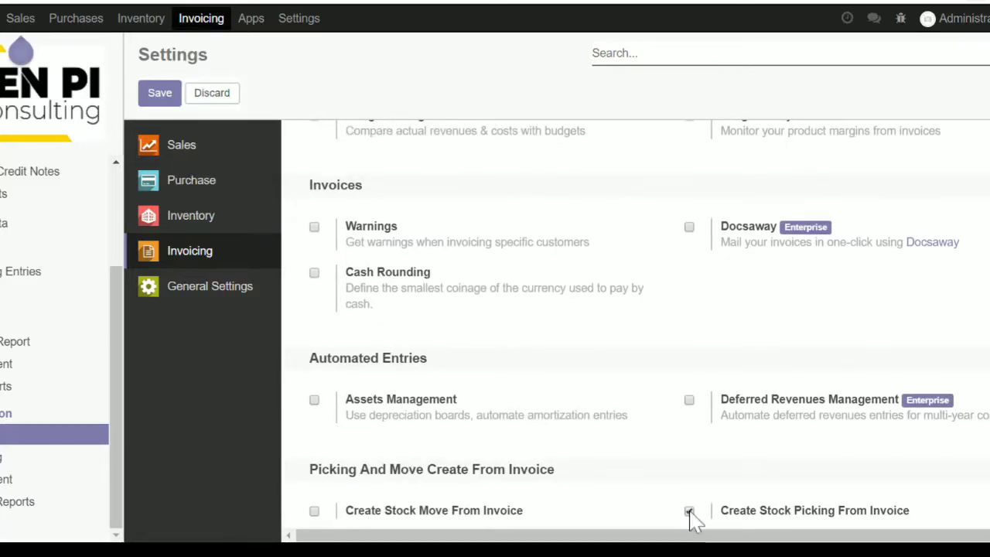
{"action": "left_click", "coordinate": [147, 97]}
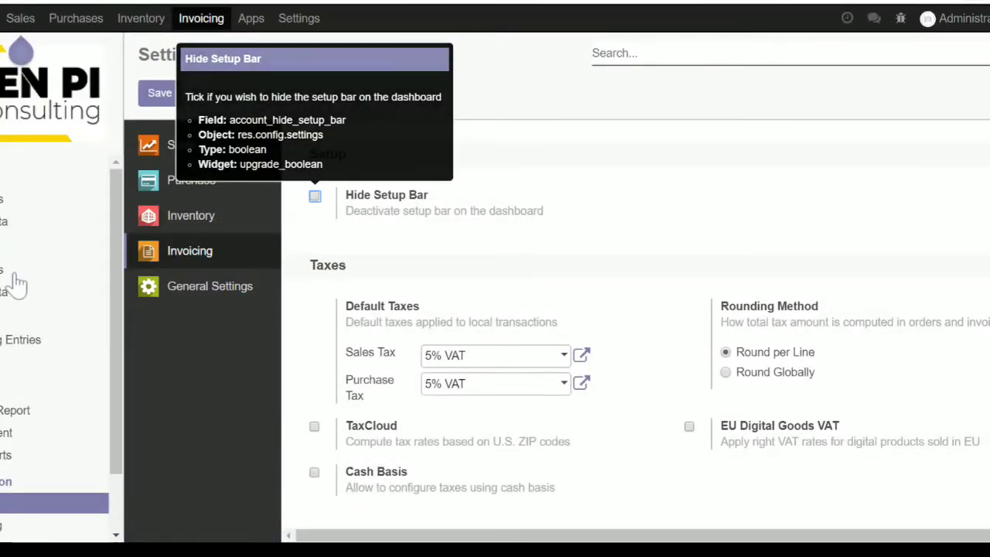
- Return to the vendor bills and start a new blank bill
{"action": "left_click", "coordinate": [10, 295]}
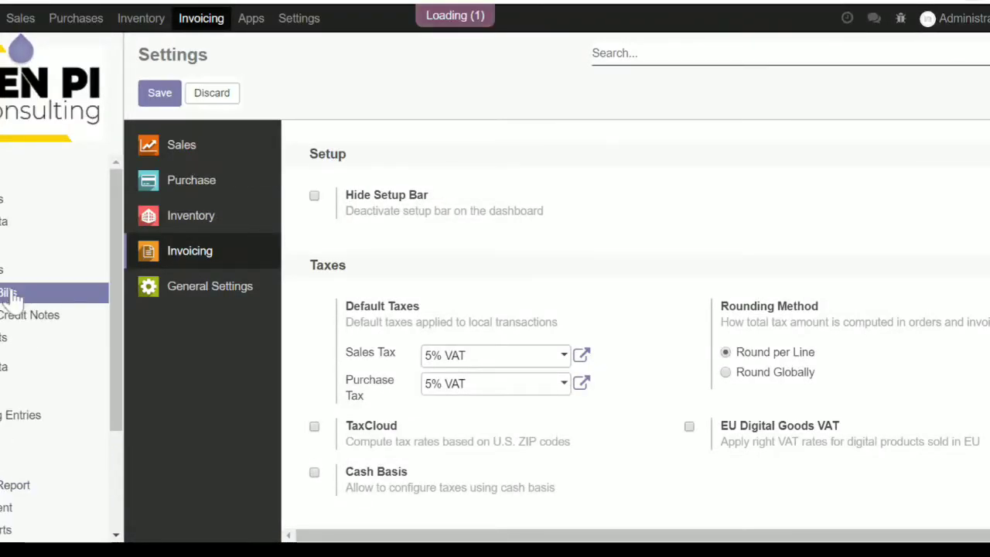
{"action": "left_click", "coordinate": [222, 91]}
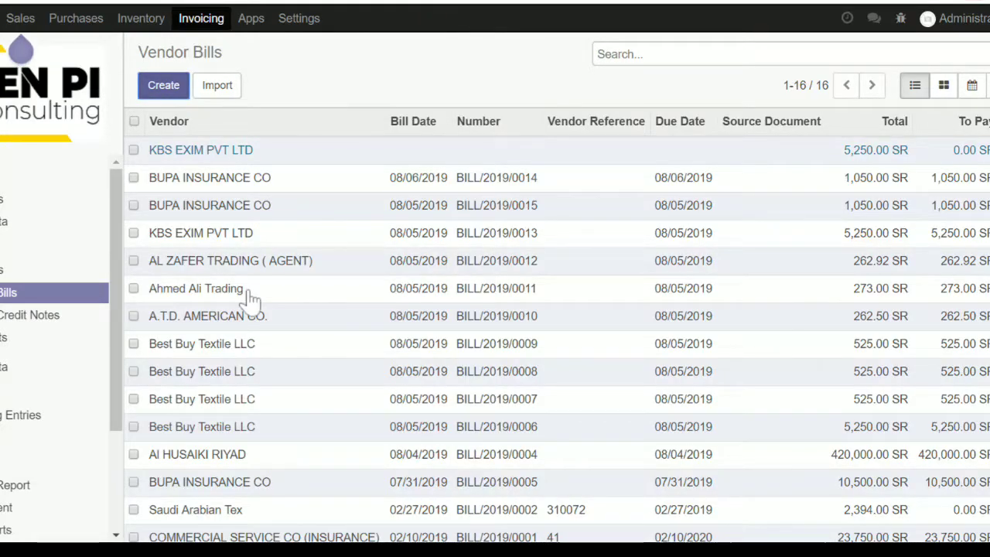
{"action": "scroll", "coordinate": [255, 302], "scroll_direction": "down", "scroll_amount": 1}
{"action": "scroll", "coordinate": [249, 301], "scroll_direction": "down", "scroll_amount": 2}
{"action": "scroll", "coordinate": [249, 300], "scroll_direction": "up", "scroll_amount": 3}
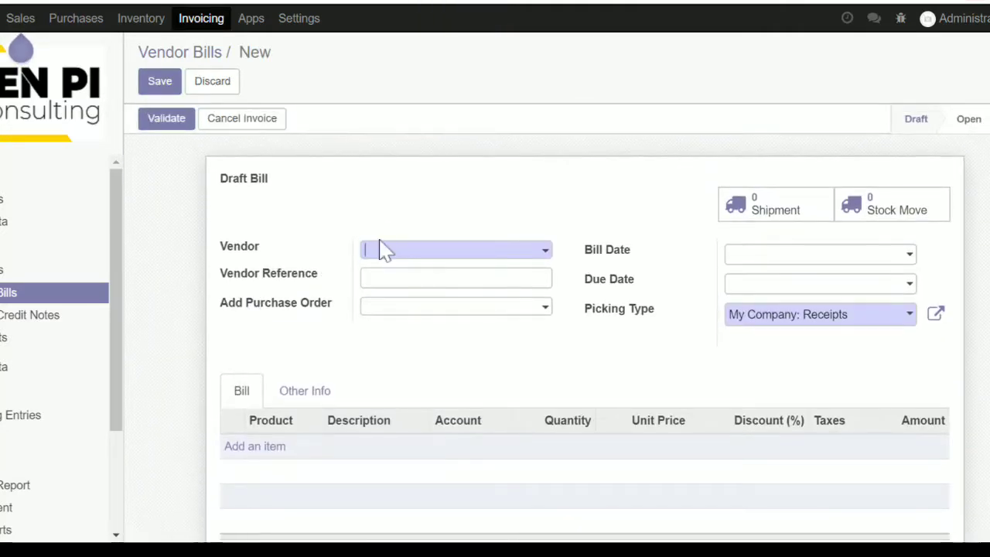
- Set the new bill's vendor to BUPA INSURANCE CO and its bill date to 08/05/2019
{"action": "type", "text": "pa"}
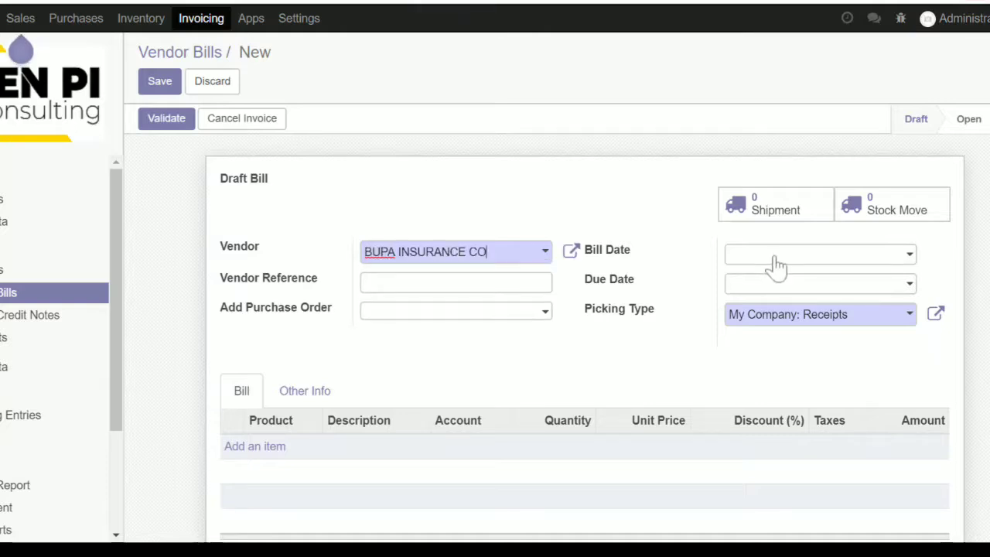
{"action": "left_click", "coordinate": [769, 257]}
{"action": "left_click", "coordinate": [808, 127]}
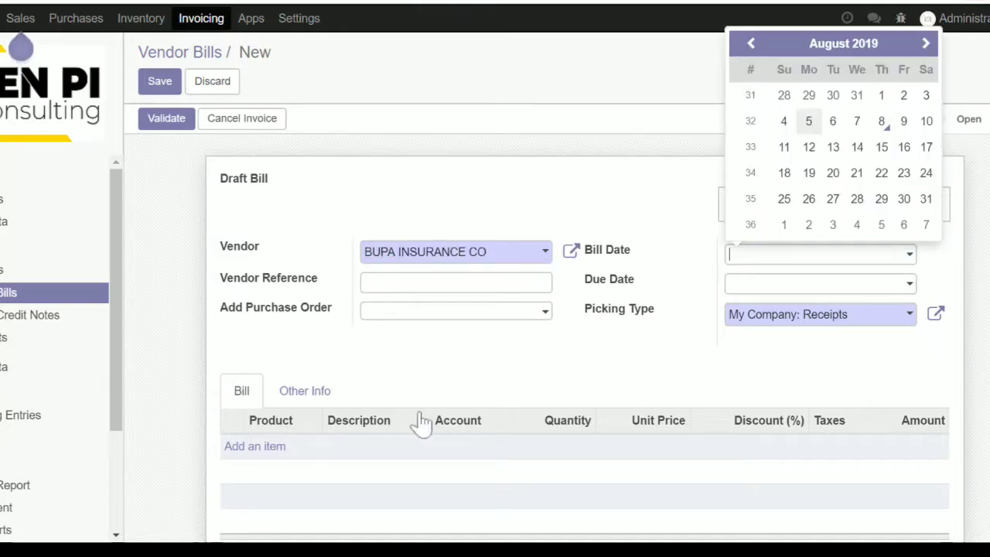
- Add a bill line for Trading product with quantity 100 and unit price 10
{"action": "left_click", "coordinate": [254, 449]}
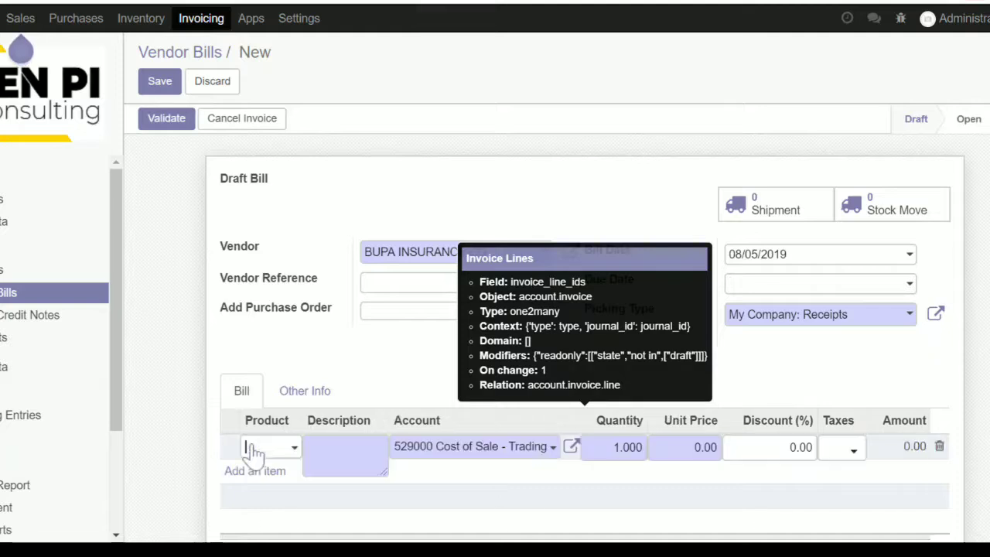
{"action": "type", "text": "trading"}
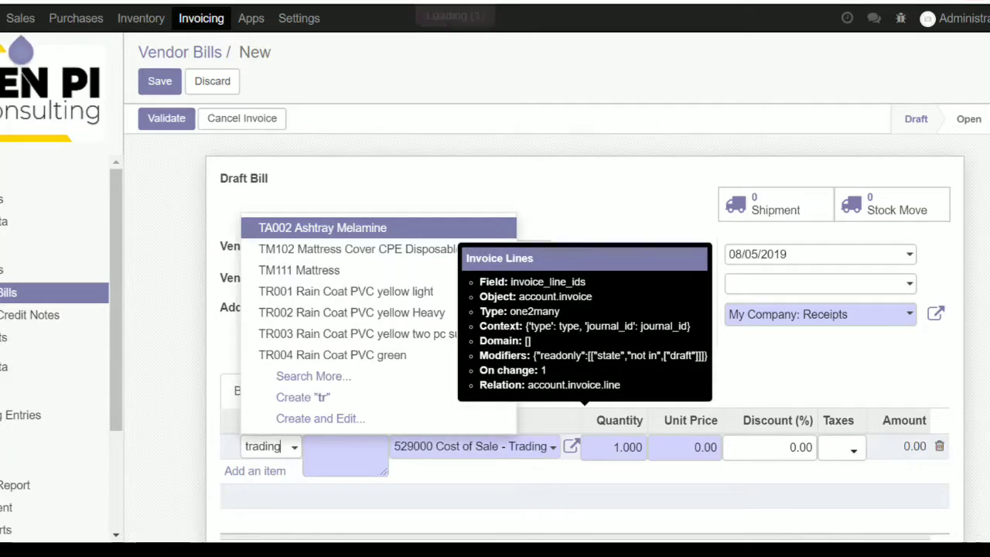
{"action": "left_click", "coordinate": [294, 475]}
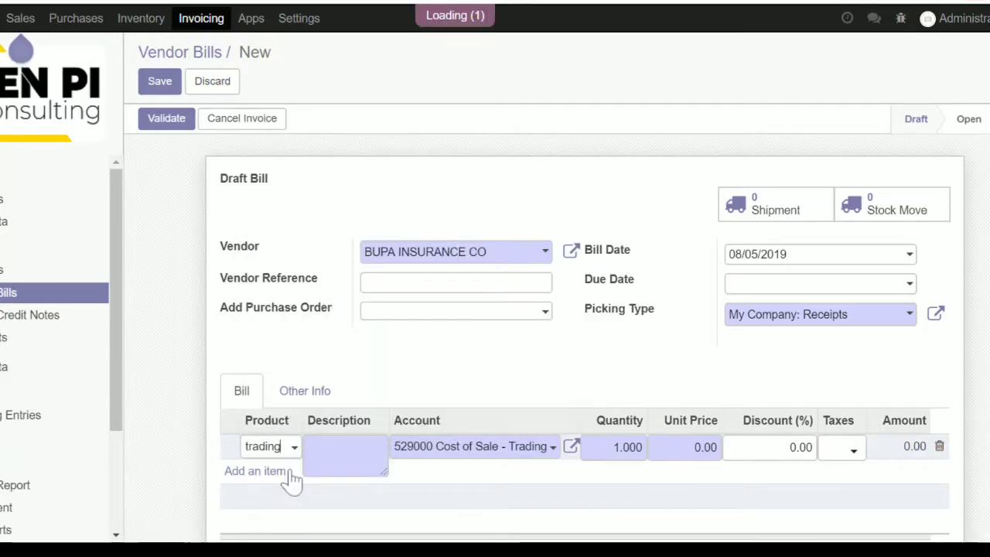
{"action": "scroll", "coordinate": [170, 460], "scroll_direction": "down", "scroll_amount": 3}
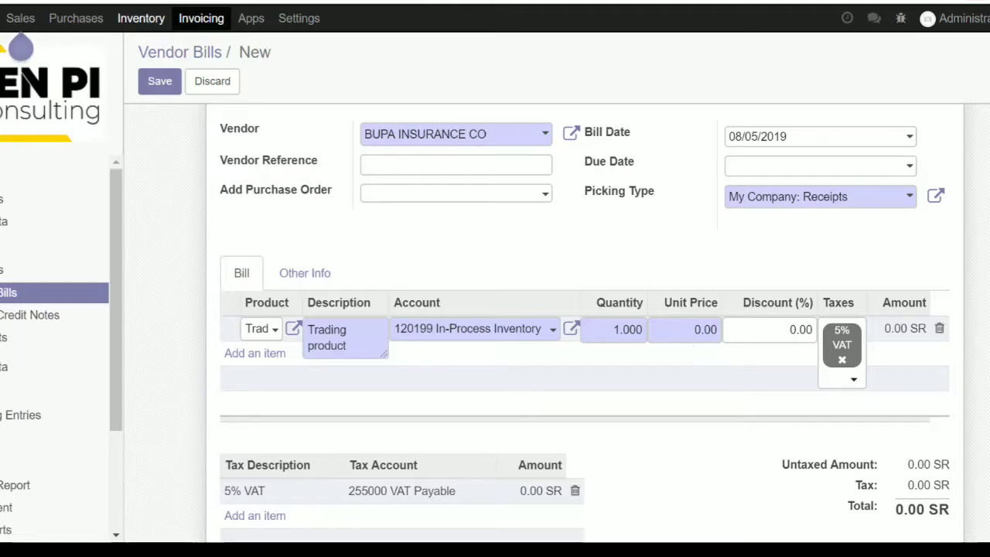
{"action": "left_click", "coordinate": [626, 329]}
{"action": "type", "text": "100"}
{"action": "key", "text": "Tab"}
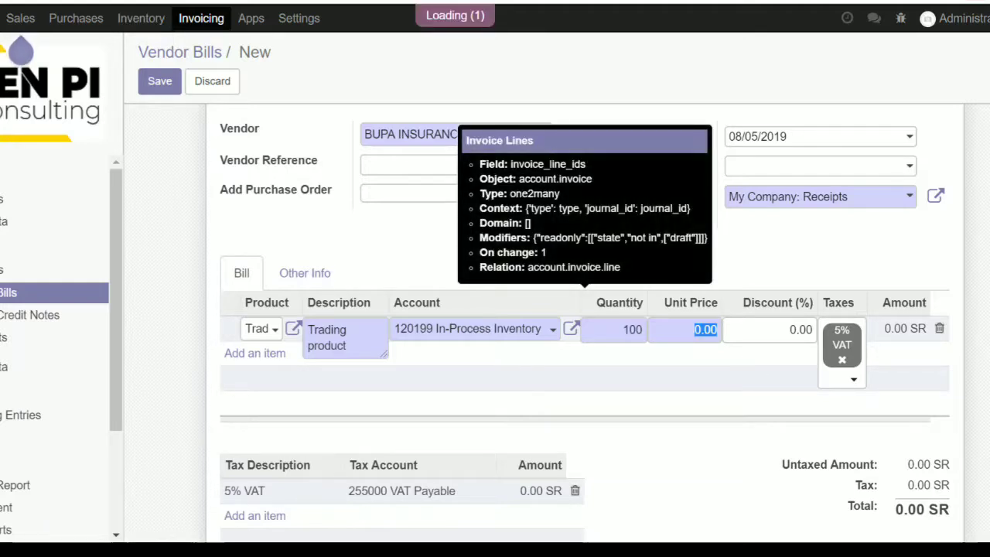
{"action": "type", "text": "10"}
{"action": "key", "text": "Tab"}
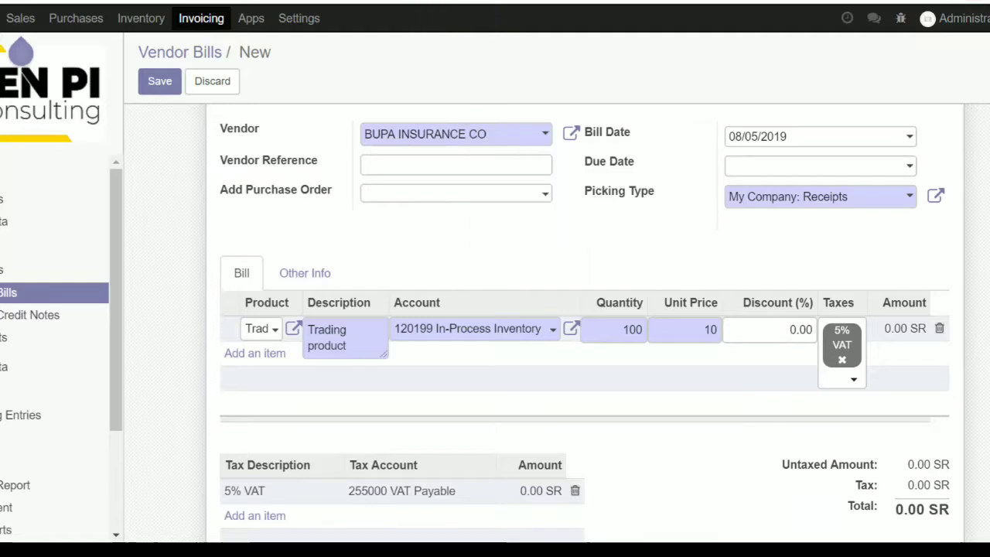
{"action": "key", "text": "Return"}
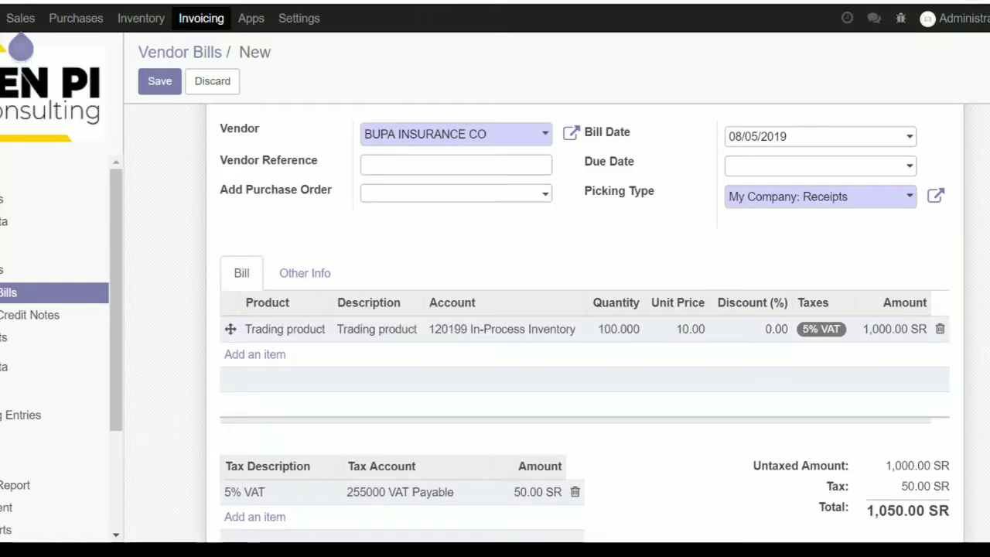
- Review the bill's line and totals, and validate the bill
{"action": "scroll", "coordinate": [557, 195], "scroll_direction": "down", "scroll_amount": 1}
{"action": "scroll", "coordinate": [556, 195], "scroll_direction": "up", "scroll_amount": 3}
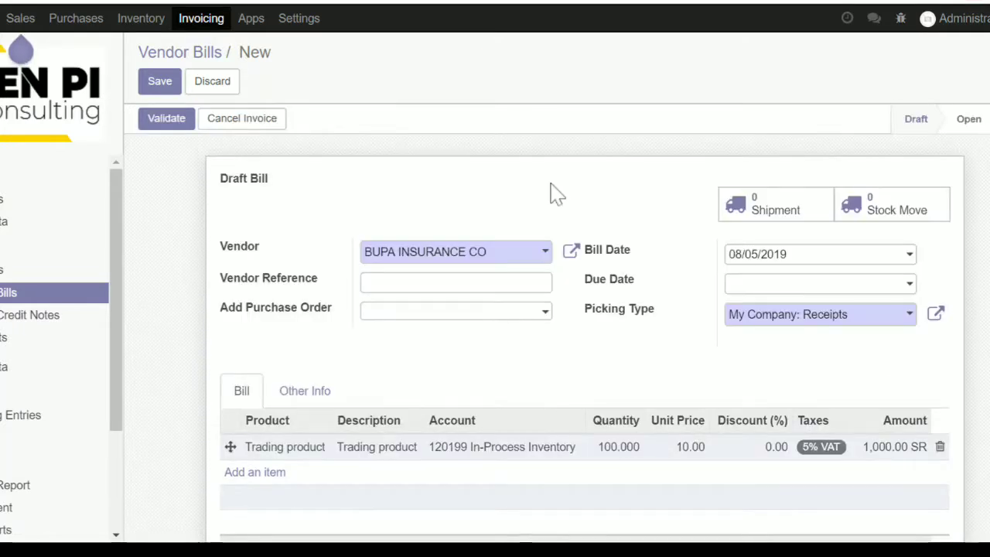
{"action": "left_click", "coordinate": [167, 120]}
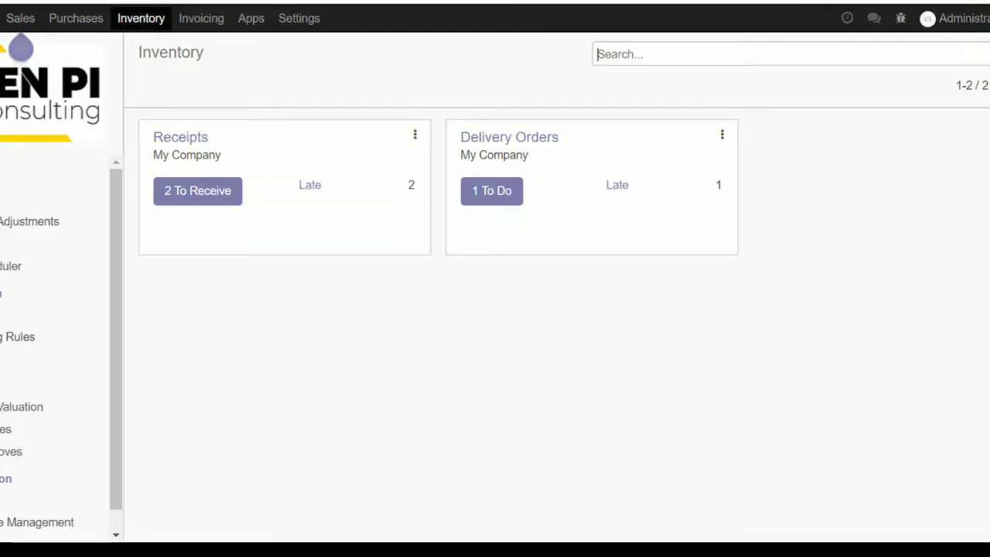
- Open the products in Inventory and search for "trading"
{"action": "left_click", "coordinate": [2, 317]}
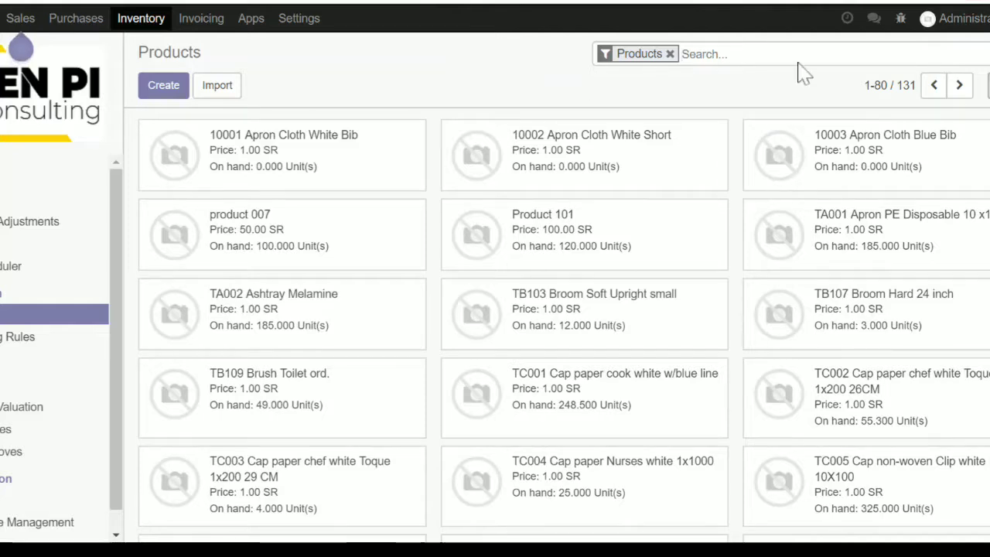
{"action": "type", "text": "trading"}
{"action": "key", "text": "Return"}
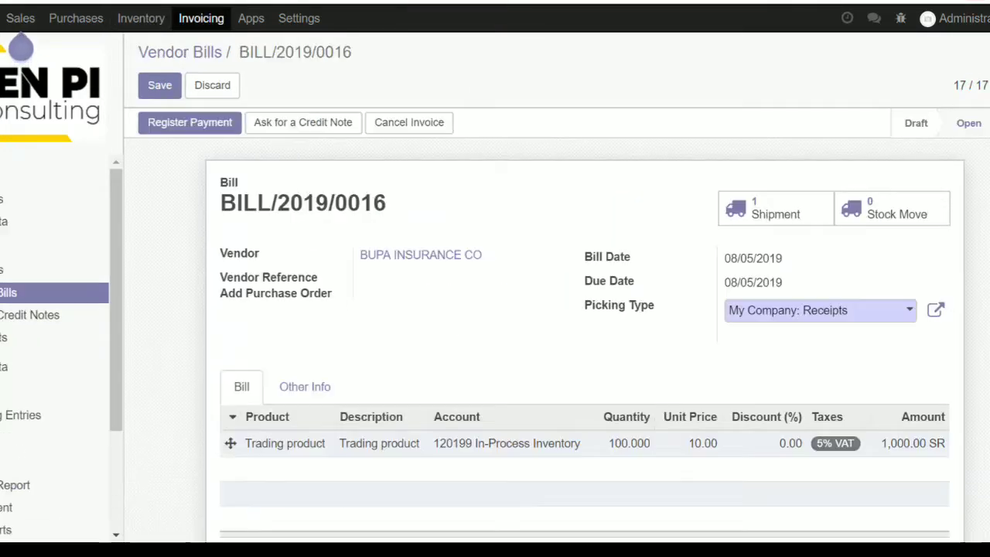
- Open the shipment of bill BILL/2019/0016 and validate the receipt, processing all reserved quantities through the immediate transfer
{"action": "left_click", "coordinate": [213, 85]}
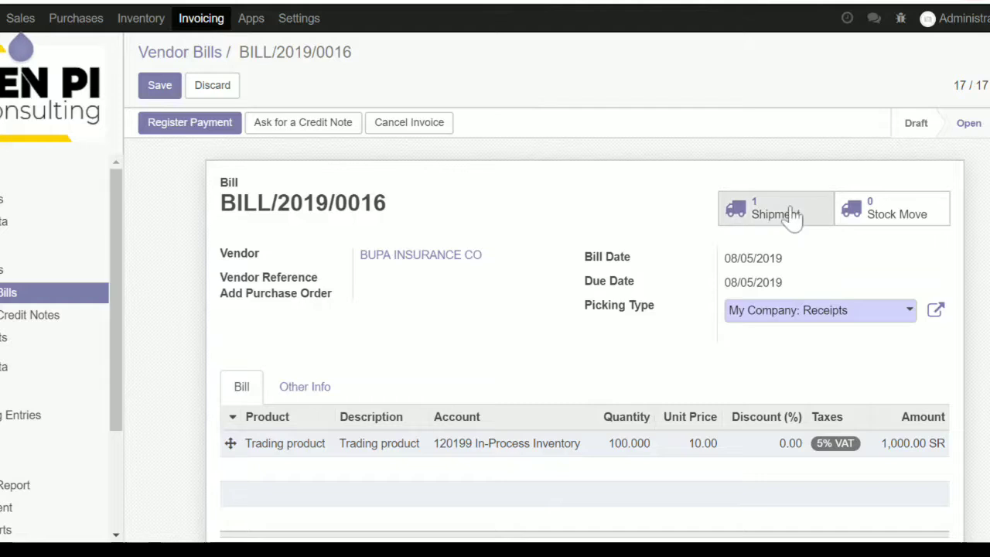
{"action": "left_click", "coordinate": [817, 216]}
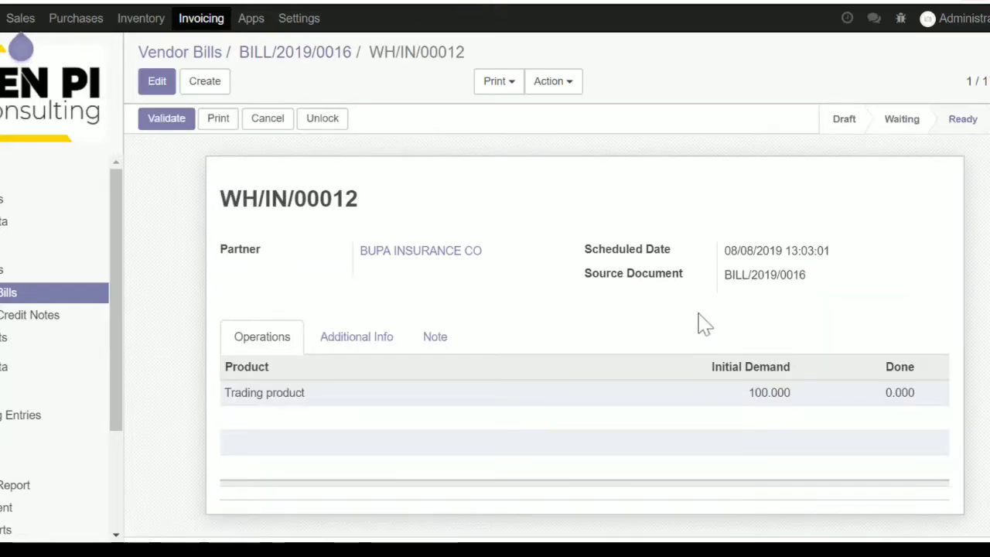
{"action": "mouse_move", "coordinate": [756, 404]}
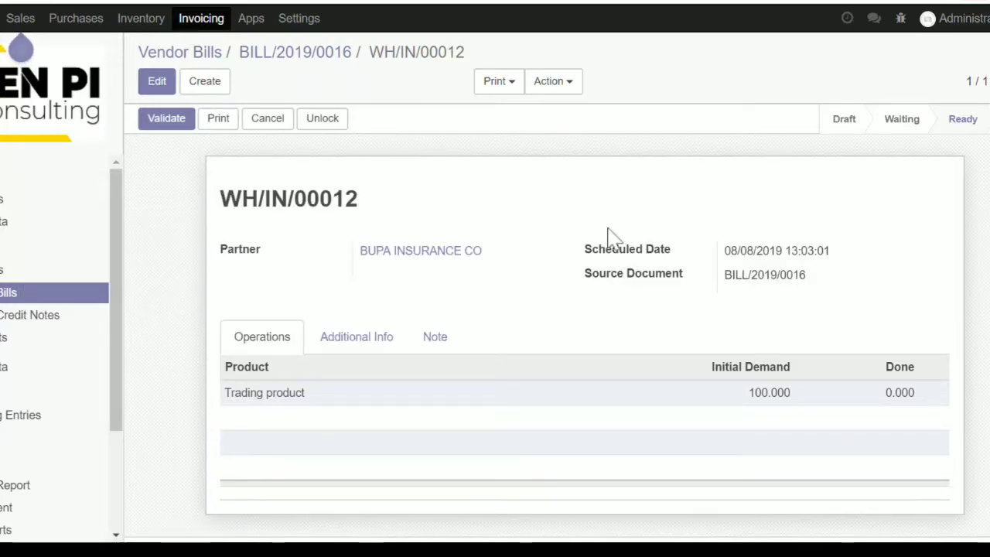
{"action": "left_click", "coordinate": [166, 124]}
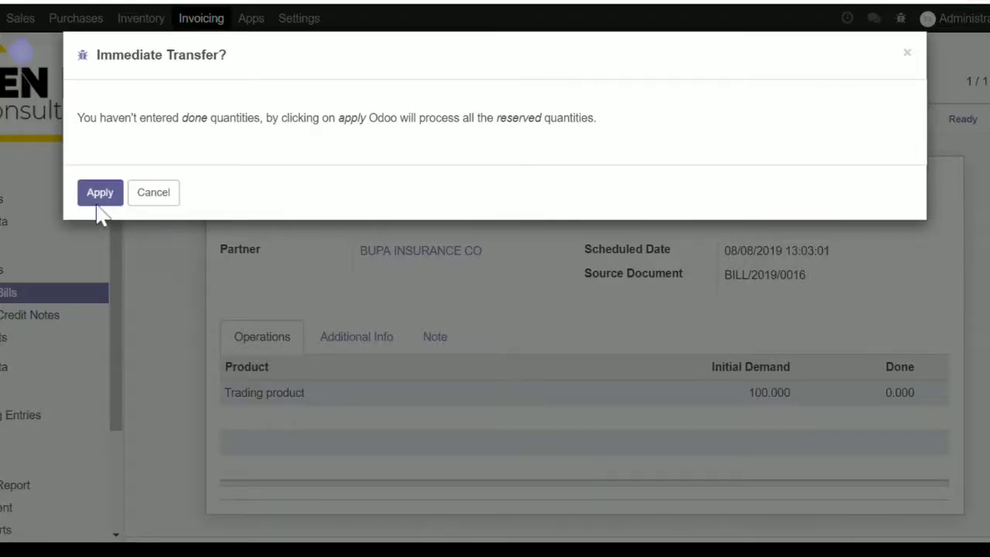
{"action": "left_click", "coordinate": [100, 193]}
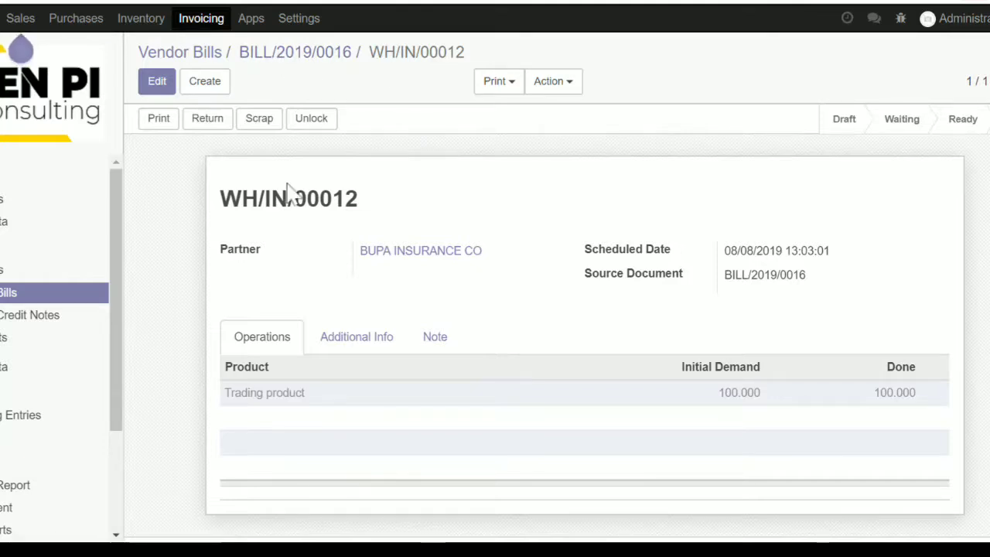
{"action": "left_click_drag", "start_coordinate": [264, 199], "coordinate": [309, 199]}
{"action": "left_click", "coordinate": [176, 256]}
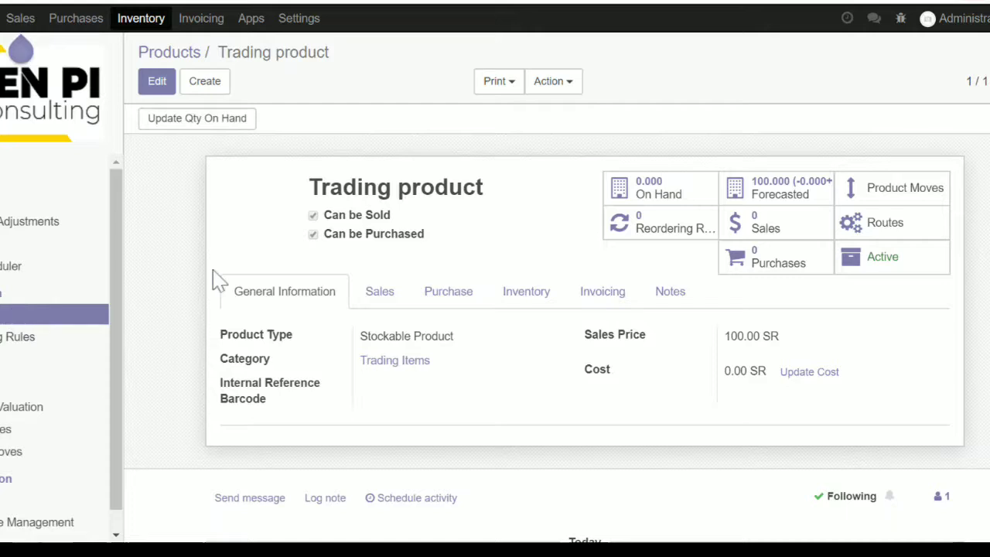
- Refresh the Trading product record in Inventory and check its on-hand quantity and cost
{"action": "key", "text": "F5"}
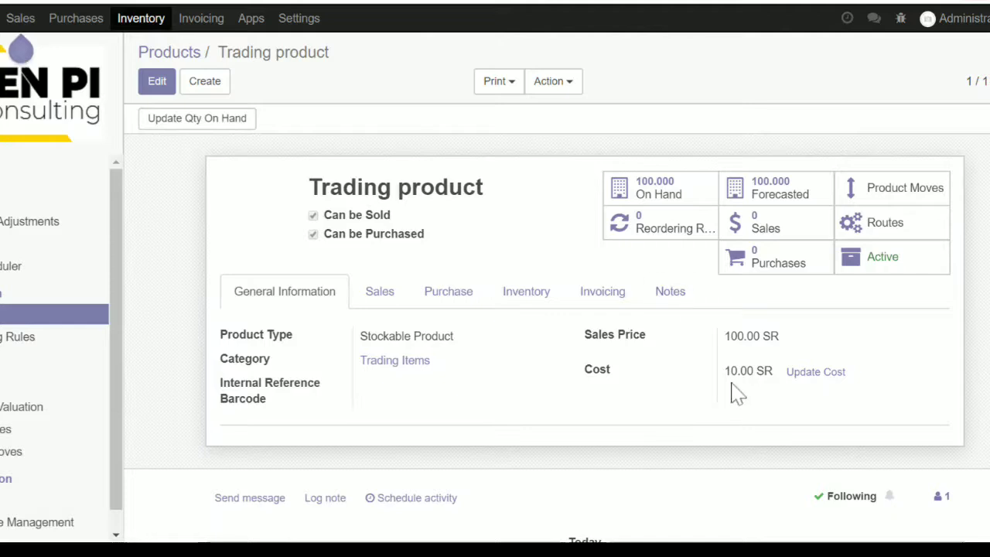
{"action": "mouse_move", "coordinate": [731, 371]}
{"action": "left_mouse_down"}
{"action": "mouse_move", "coordinate": [753, 372]}
{"action": "mouse_move", "coordinate": [725, 371]}
{"action": "left_mouse_up"}
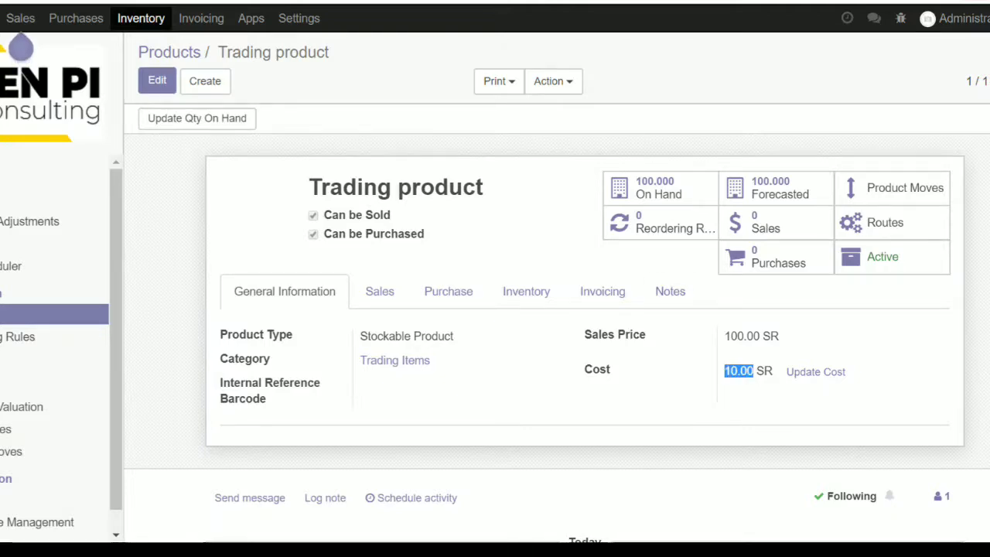
{"action": "left_click", "coordinate": [729, 404]}
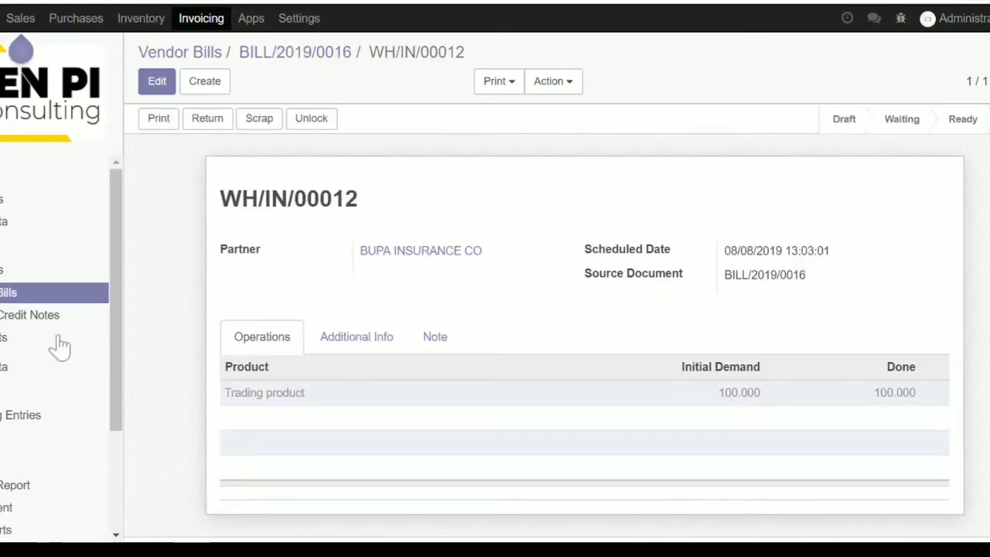
- List all journal entries without the Miscellaneous Operations filter and examine the journal items of BILL/2019/0014
{"action": "scroll", "coordinate": [59, 340], "scroll_direction": "down", "scroll_amount": 3}
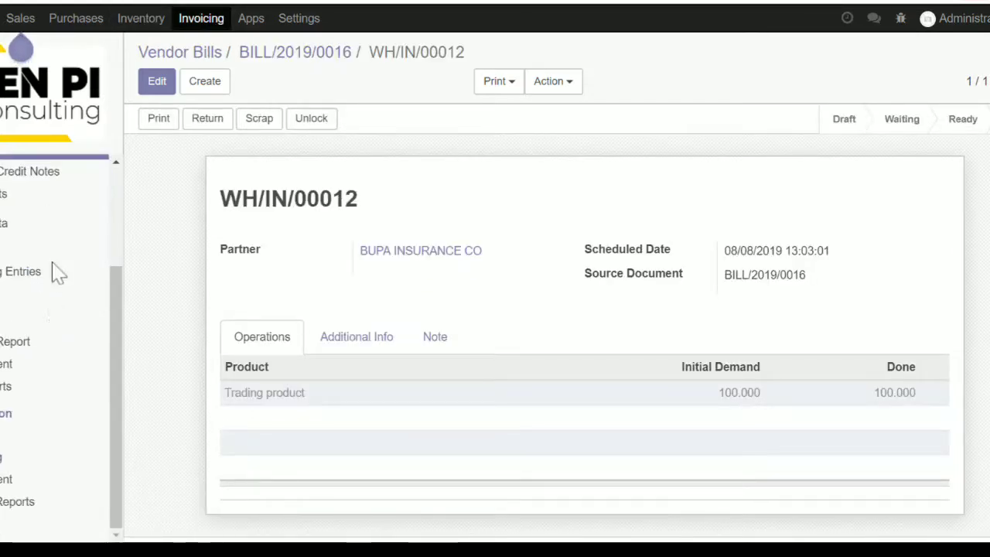
{"action": "left_click", "coordinate": [7, 275]}
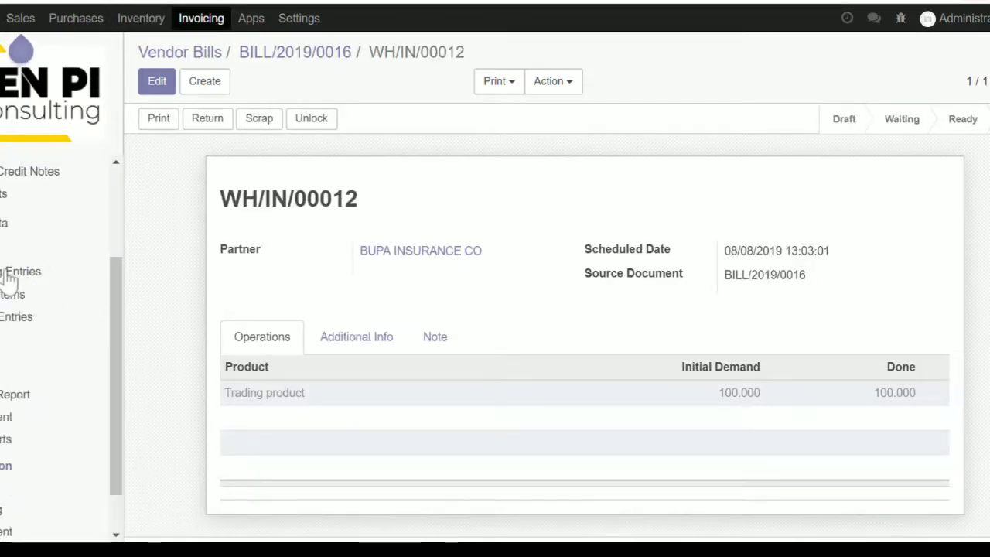
{"action": "left_click", "coordinate": [6, 325]}
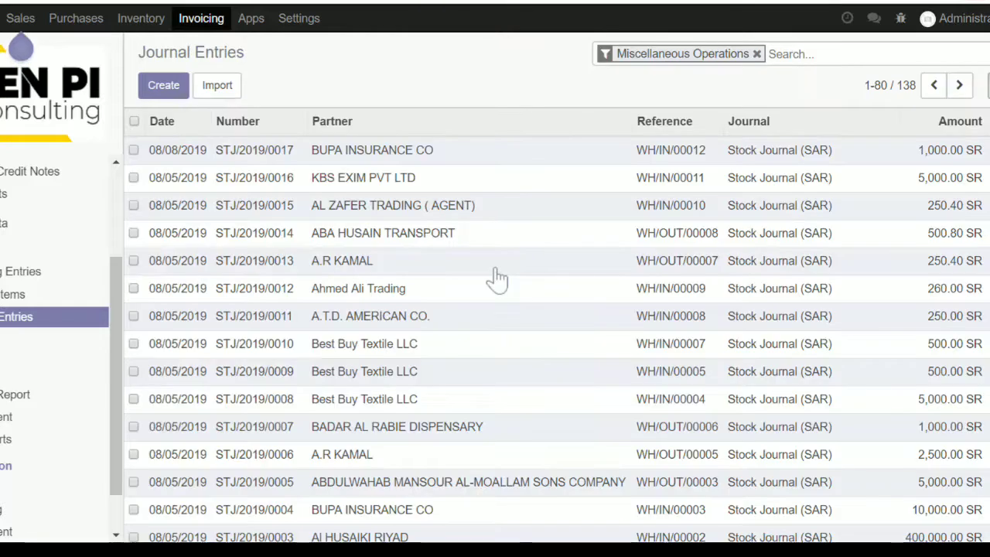
{"action": "left_click", "coordinate": [757, 52]}
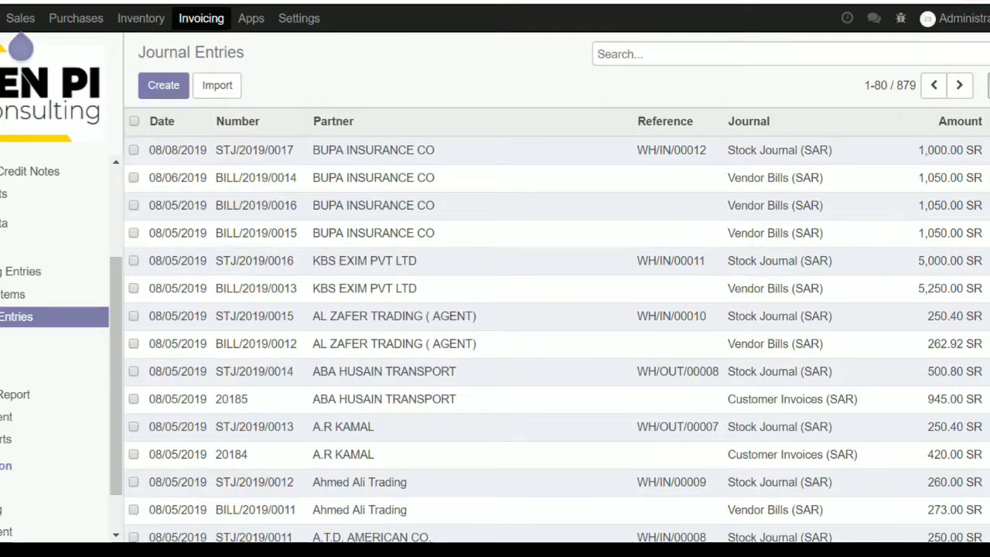
{"action": "left_click", "coordinate": [437, 184]}
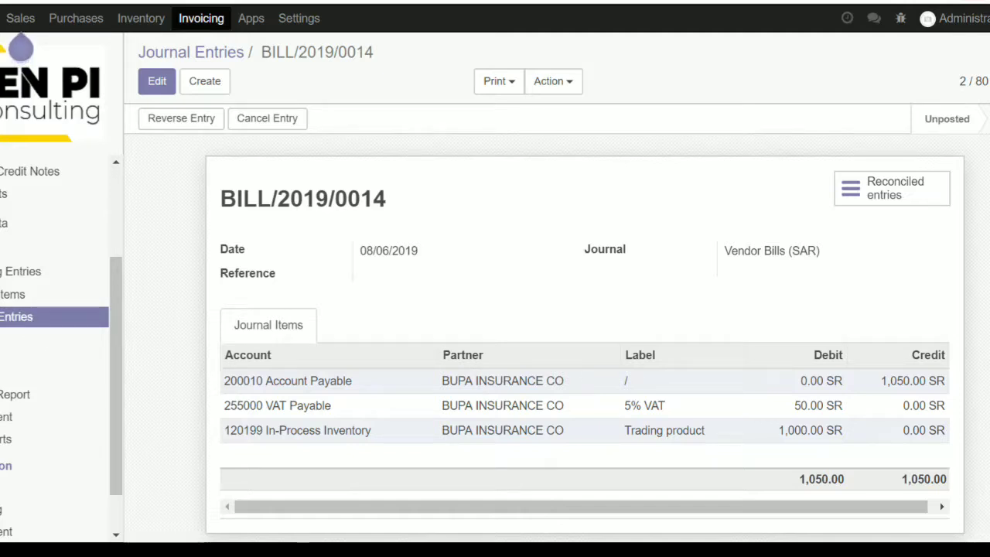
- Return to the journal entries and examine the stock journal entry referencing WH/IN/00012
{"action": "left_click", "coordinate": [30, 319]}
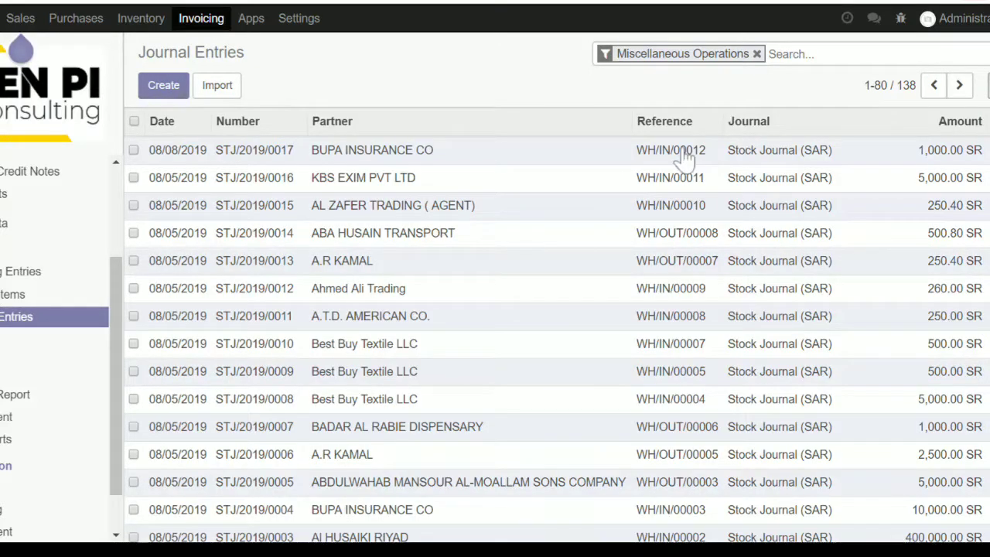
{"action": "left_click", "coordinate": [685, 155]}
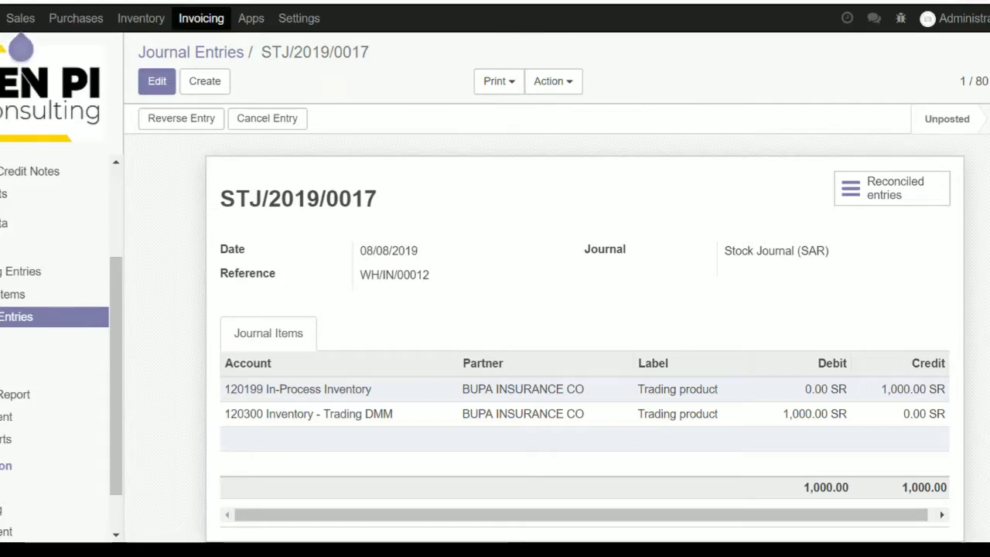
- Open the list of customer invoices in Invoicing
{"action": "scroll", "coordinate": [70, 320], "scroll_direction": "up", "scroll_amount": 3}
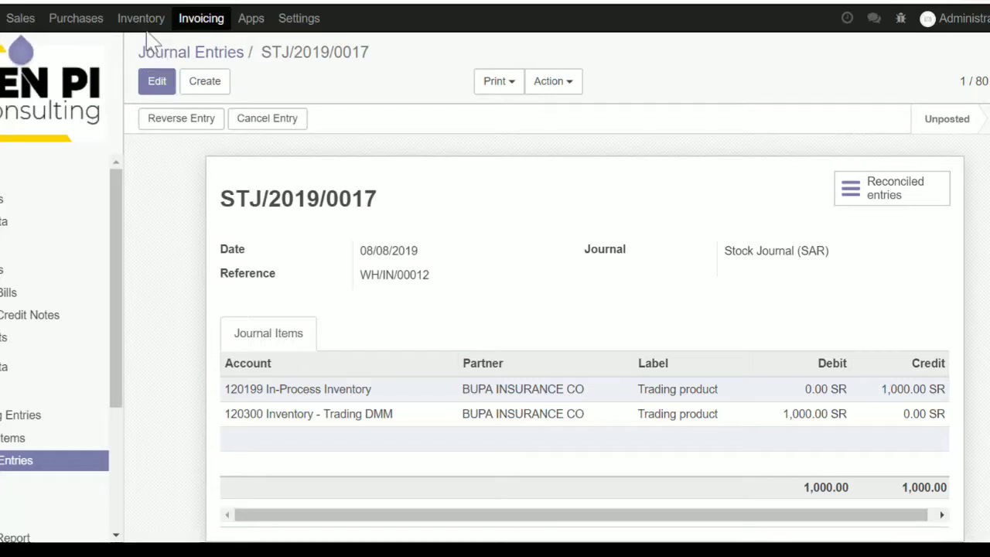
{"action": "left_click", "coordinate": [9, 201]}
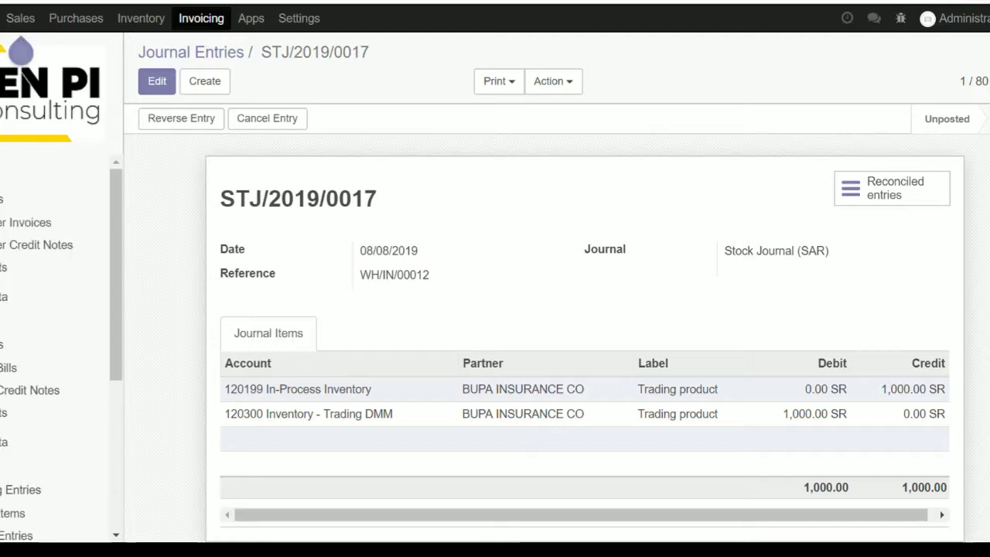
{"action": "left_click", "coordinate": [10, 226]}
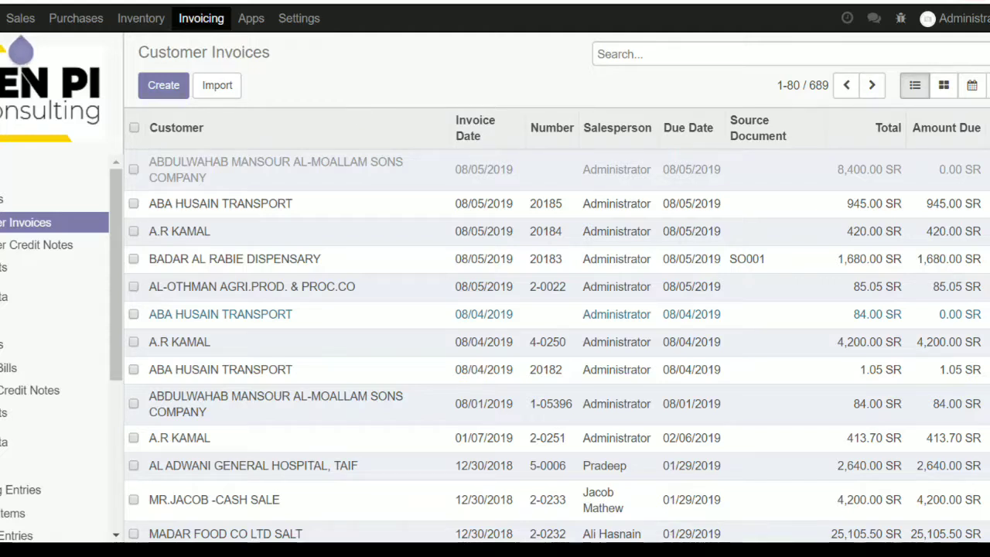
- Create a vendor bill for BUPA INSURANCE CO with the bill date 08/08/2019
{"action": "key", "text": "F5"}
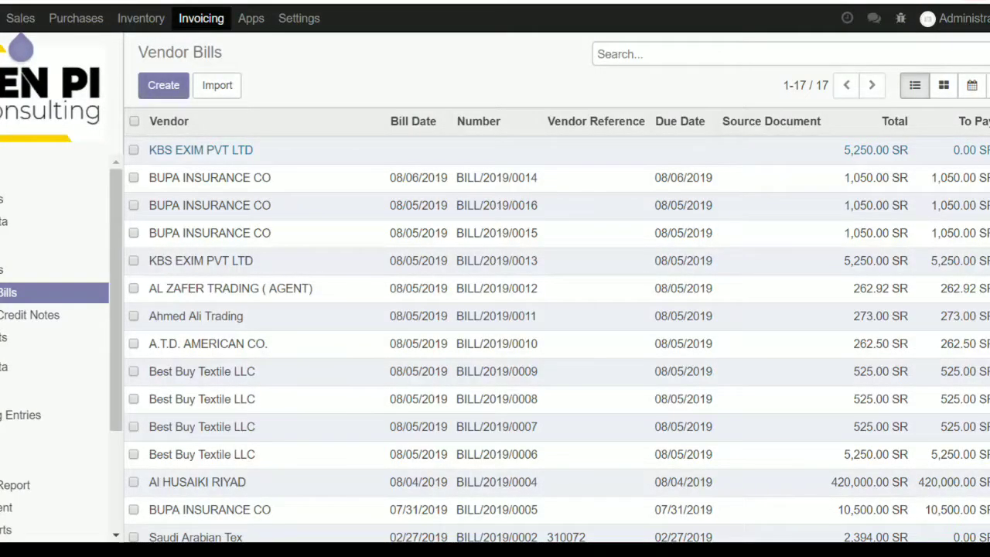
{"action": "left_click", "coordinate": [182, 92]}
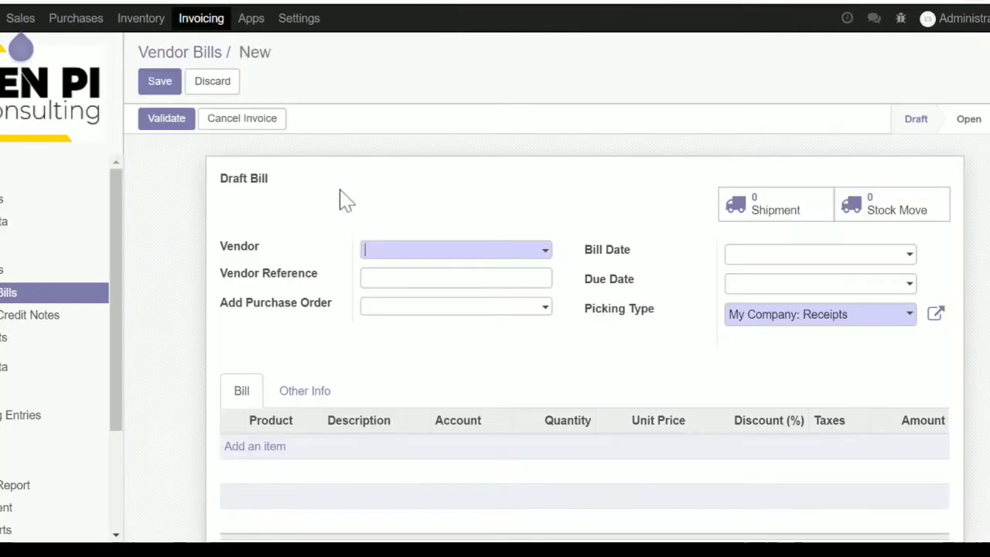
{"action": "type", "text": "bupa"}
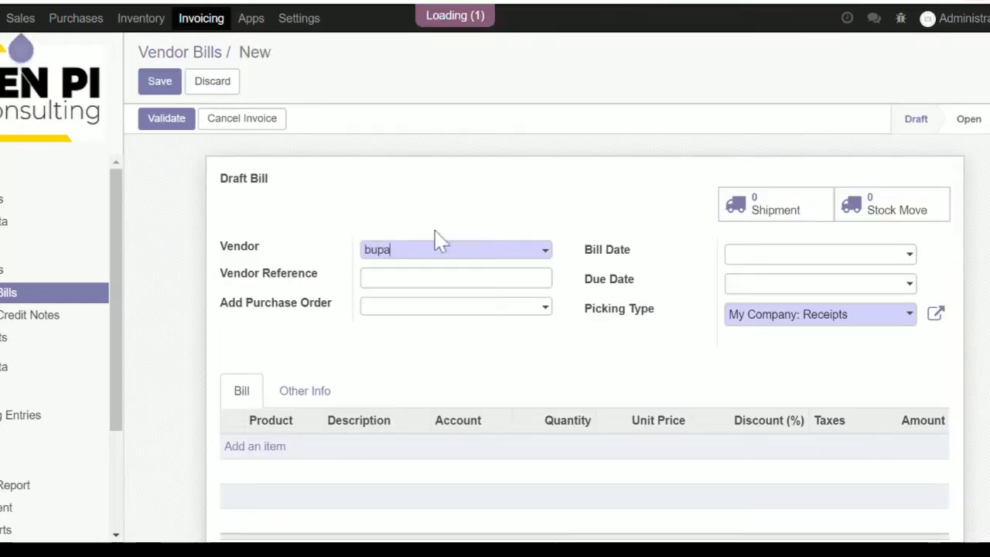
{"action": "left_click", "coordinate": [451, 277]}
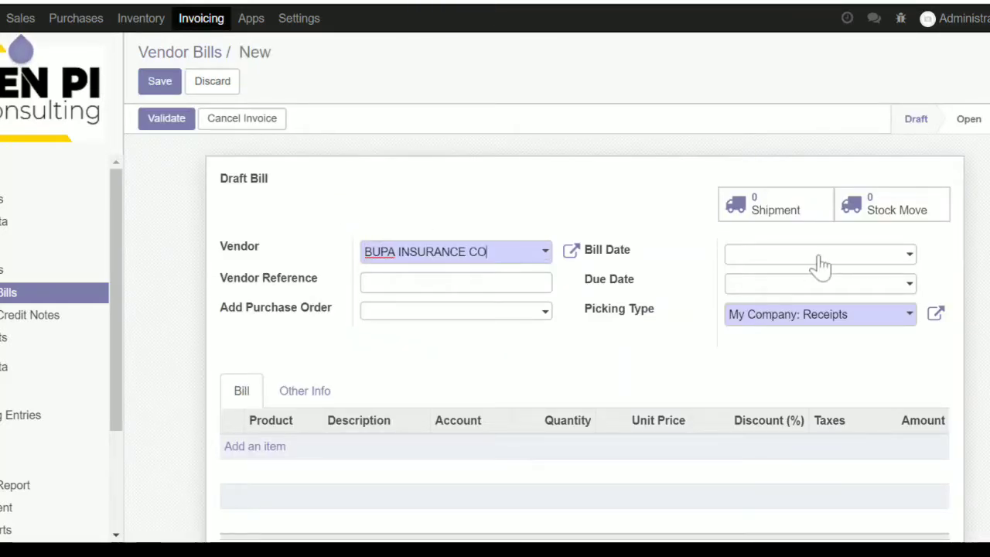
{"action": "left_click", "coordinate": [819, 259]}
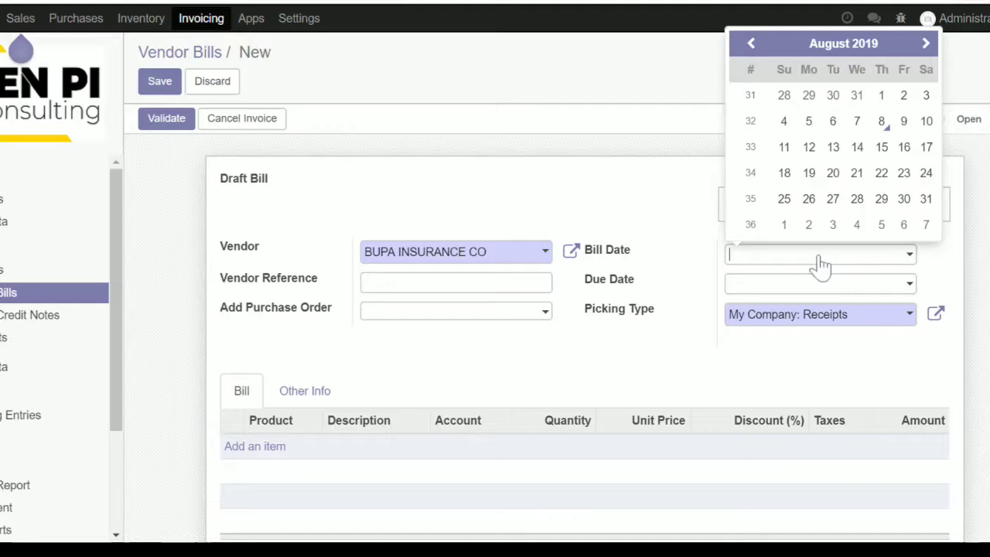
{"action": "left_click", "coordinate": [881, 124]}
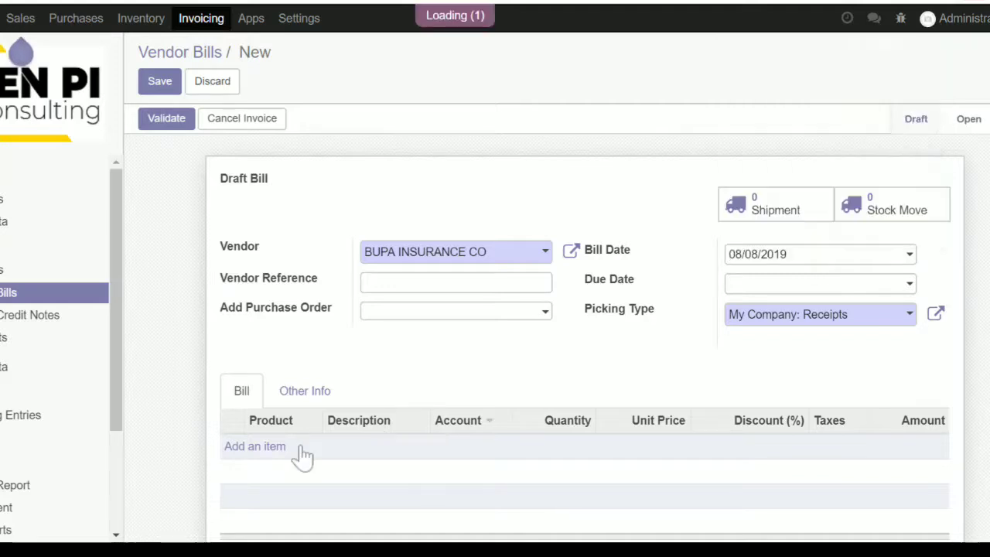
- Add a bill line for the Trading product
{"action": "left_click", "coordinate": [245, 451]}
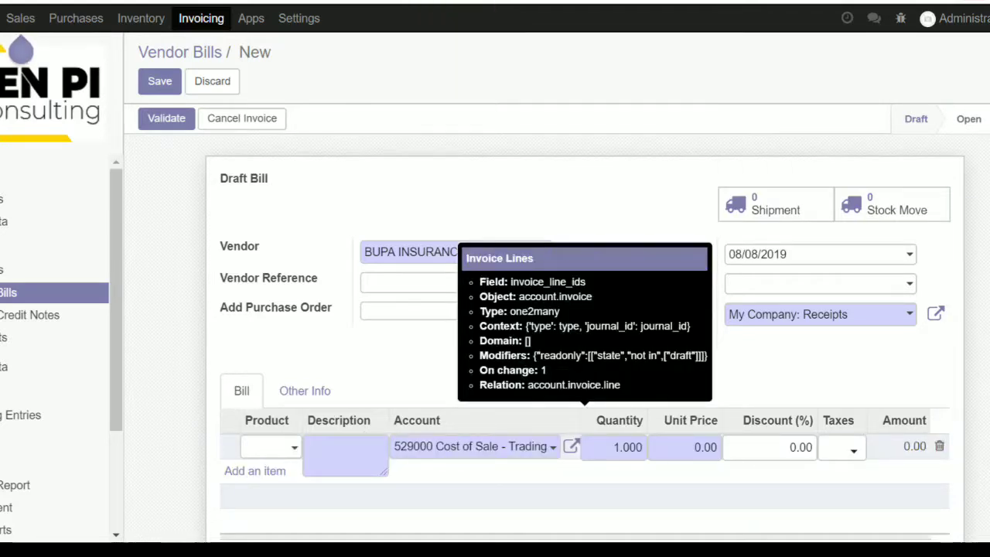
{"action": "type", "text": "trading"}
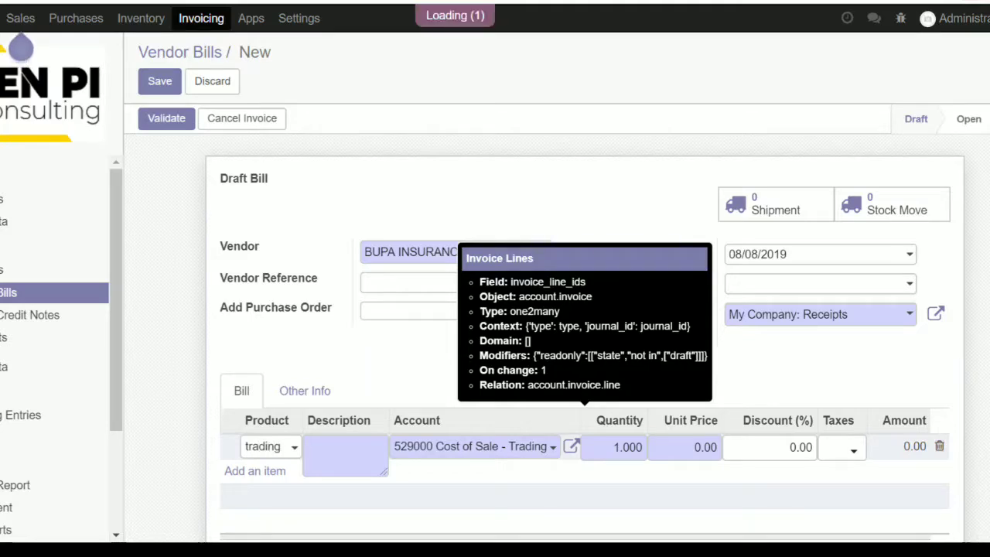
{"action": "left_click", "coordinate": [287, 471]}
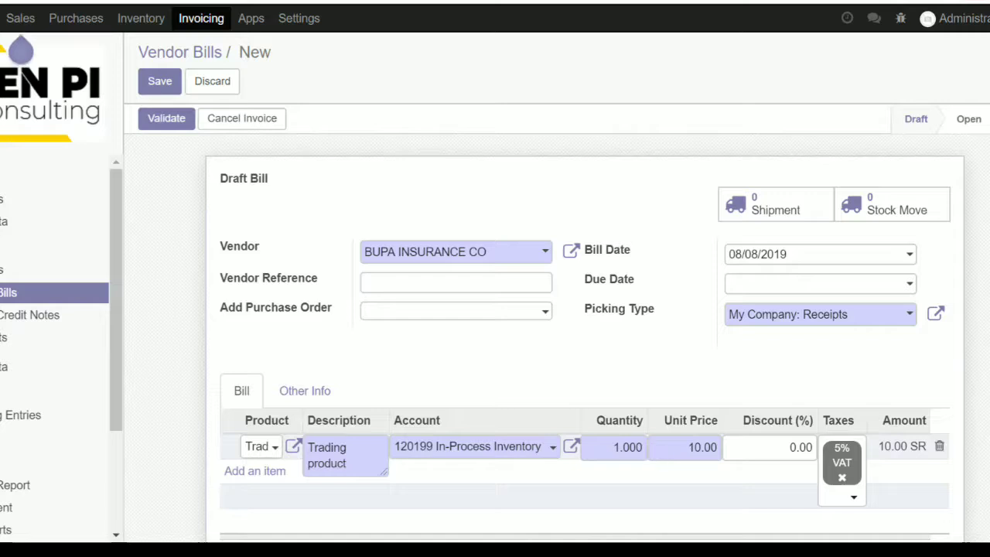
- Set the Trading product bill line to quantity 10 and unit price 15, and review the bill
{"action": "double_click", "coordinate": [627, 446]}
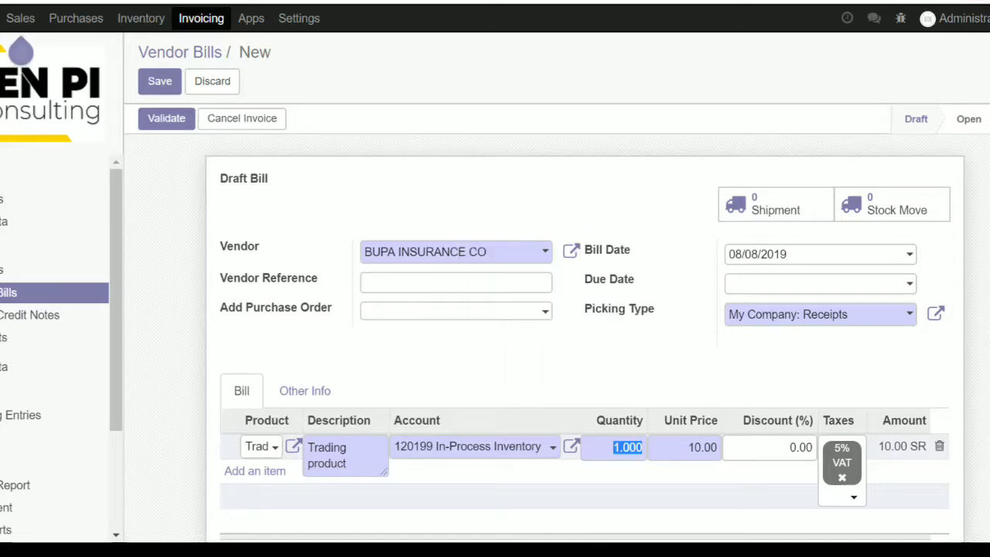
{"action": "type", "text": "10"}
{"action": "key", "text": "Tab"}
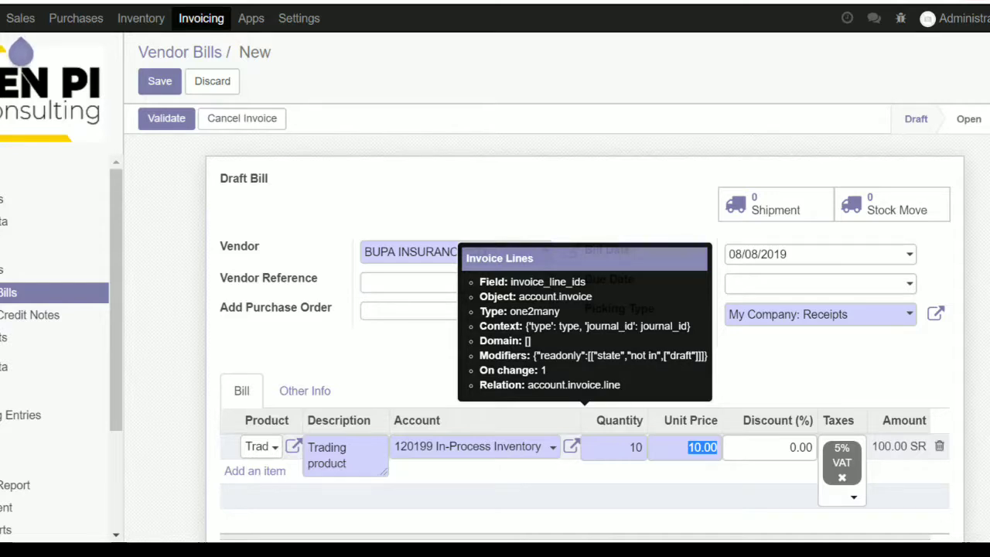
{"action": "type", "text": "15"}
{"action": "key", "text": "Tab"}
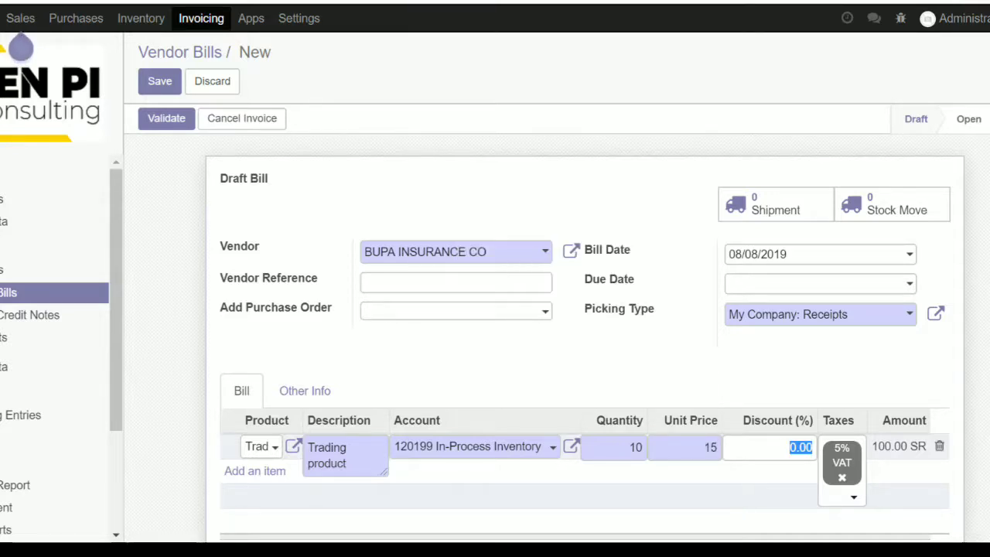
{"action": "left_click", "coordinate": [495, 362]}
{"action": "scroll", "coordinate": [580, 348], "scroll_direction": "down", "scroll_amount": 3}
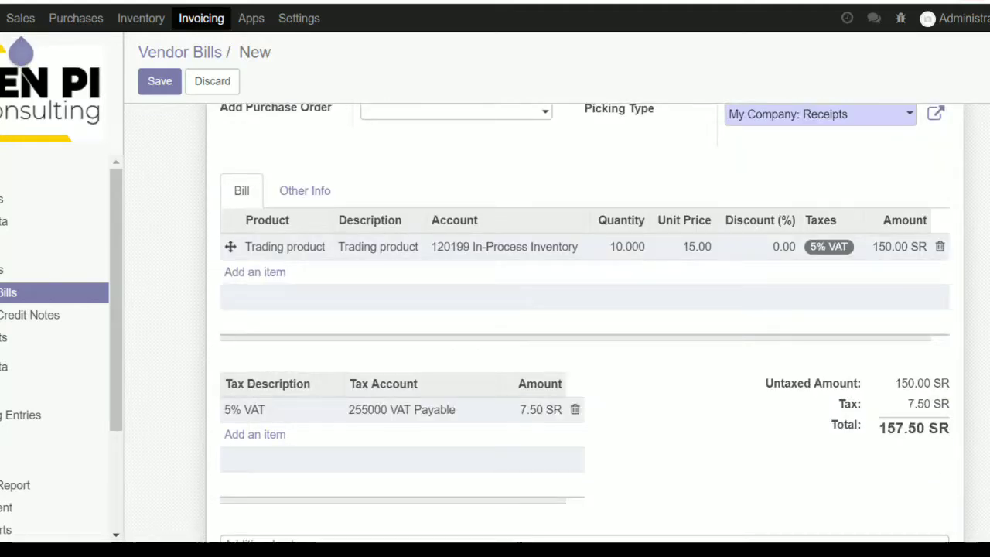
{"action": "scroll", "coordinate": [580, 348], "scroll_direction": "up", "scroll_amount": 3}
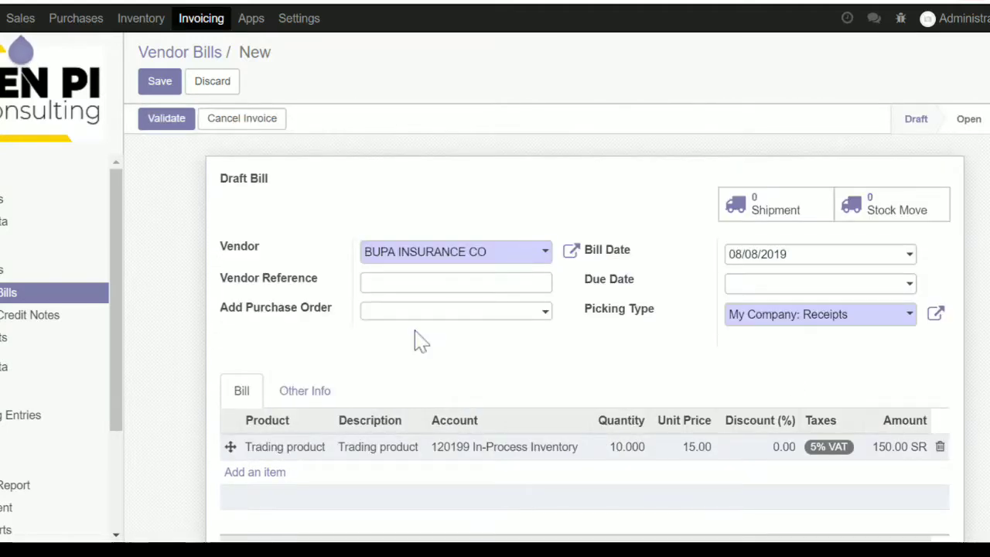
{"action": "scroll", "coordinate": [415, 338], "scroll_direction": "down", "scroll_amount": 3}
{"action": "scroll", "coordinate": [415, 338], "scroll_direction": "up", "scroll_amount": 3}
- Validate the vendor bill and receive its generated shipment as an immediate transfer of all reserved quantities
{"action": "left_click", "coordinate": [176, 120]}
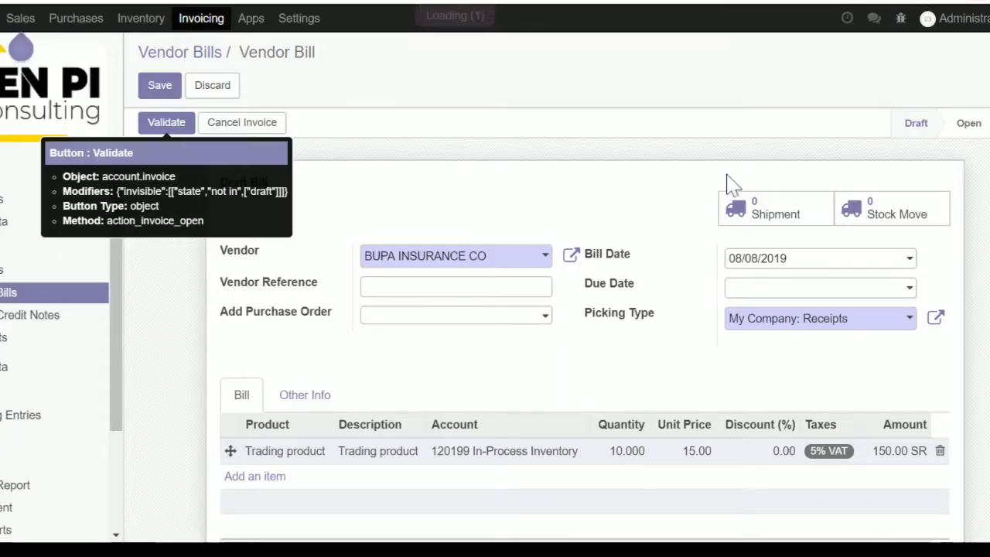
{"action": "left_click", "coordinate": [783, 212]}
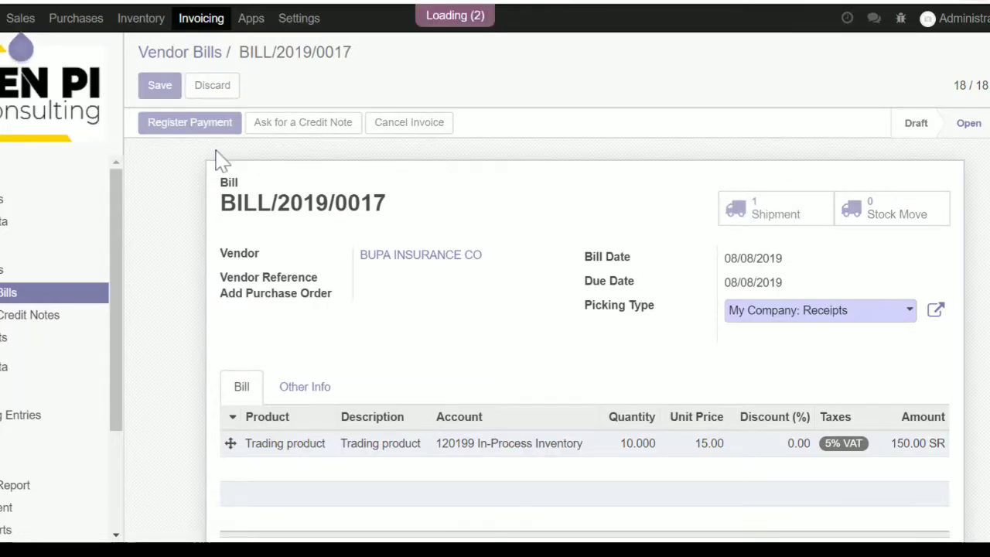
{"action": "left_click", "coordinate": [177, 126]}
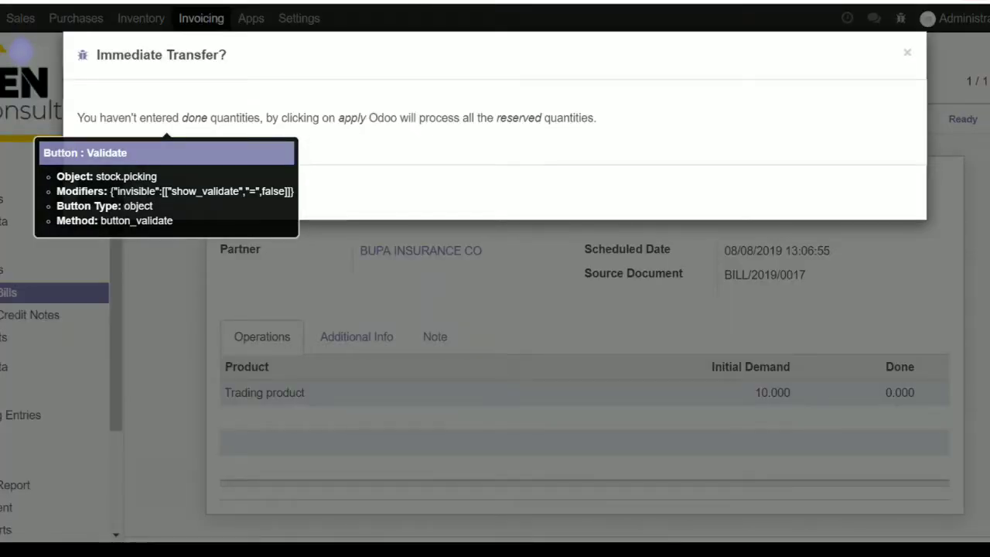
{"action": "left_click", "coordinate": [100, 194]}
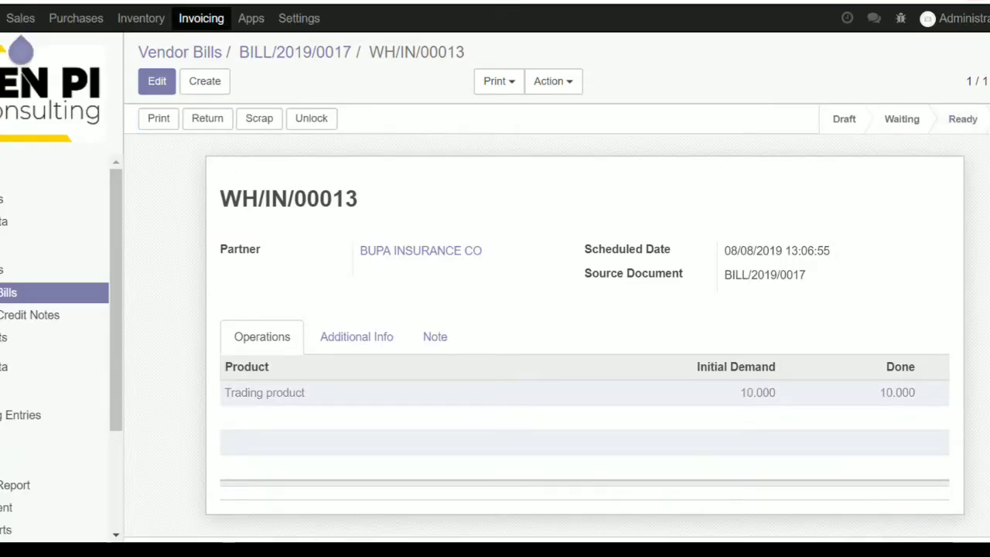
- Reload the Trading product record in Inventory to check the on-hand quantity and cost after the receipt
{"action": "left_click", "coordinate": [48, 311]}
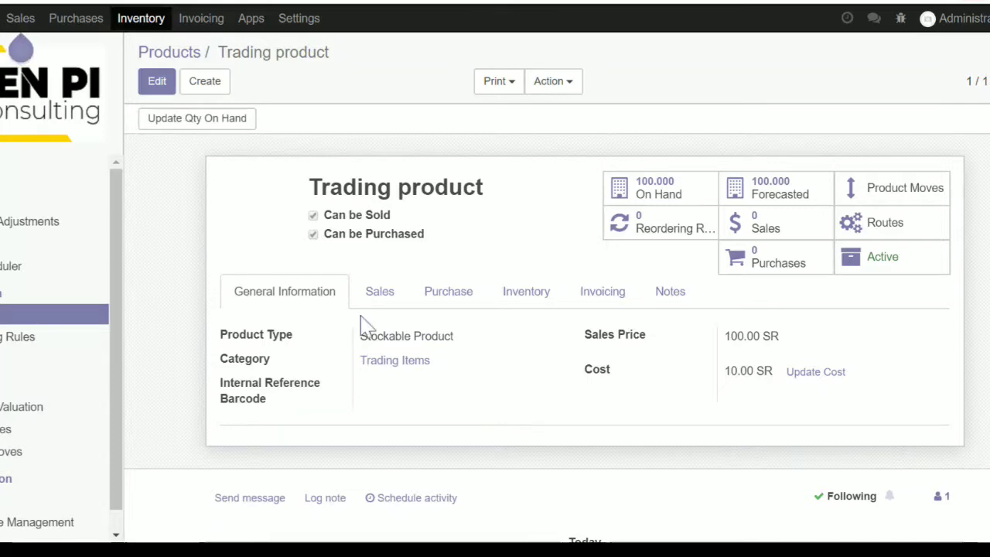
{"action": "key", "text": "F5"}
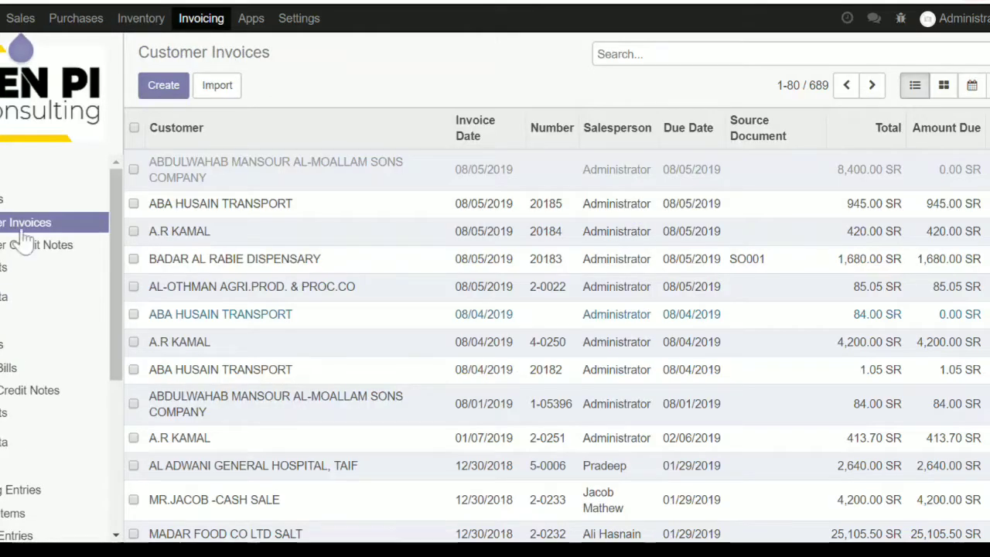
- Create a customer invoice, select the customer and set the invoice date to 08/09/2019
{"action": "left_click", "coordinate": [163, 85]}
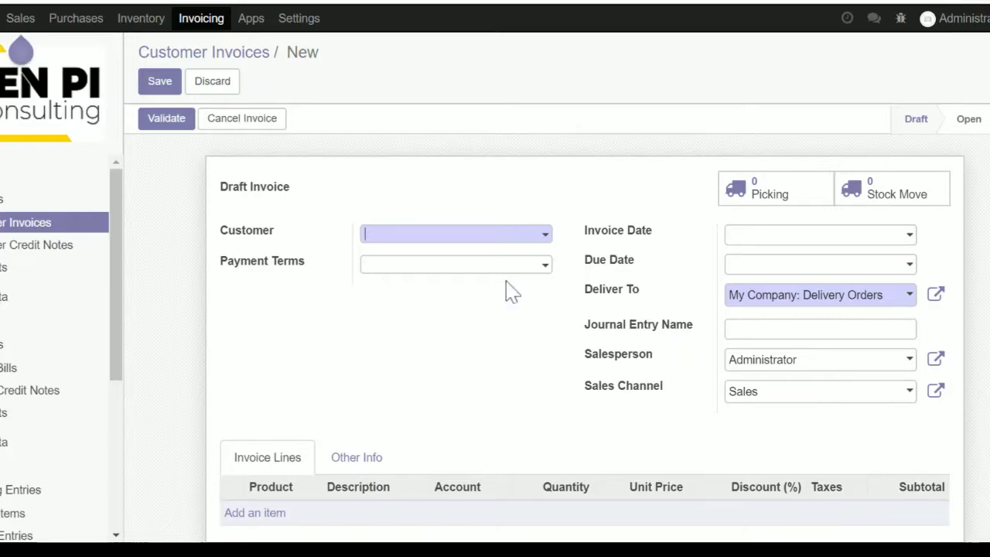
{"action": "type", "text": "a."}
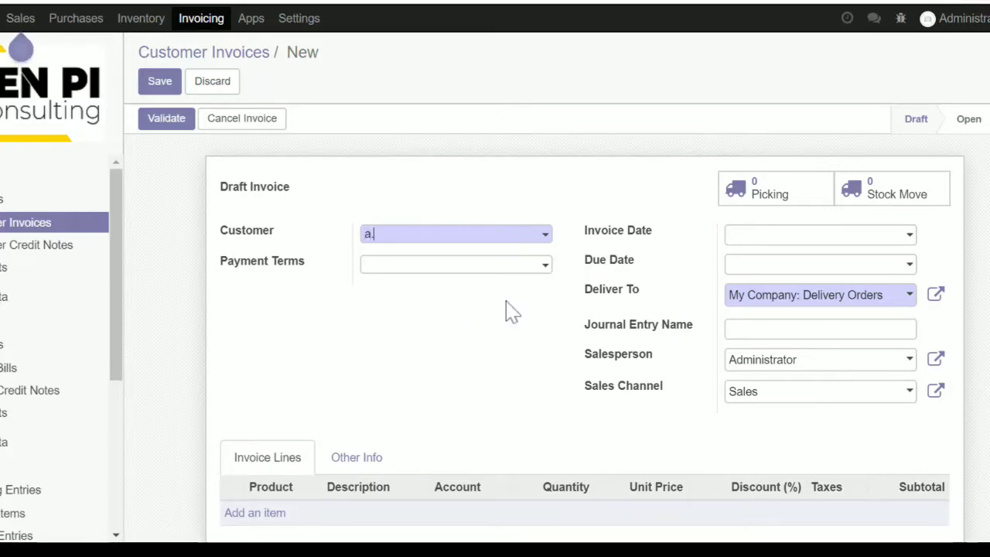
{"action": "left_click", "coordinate": [437, 258]}
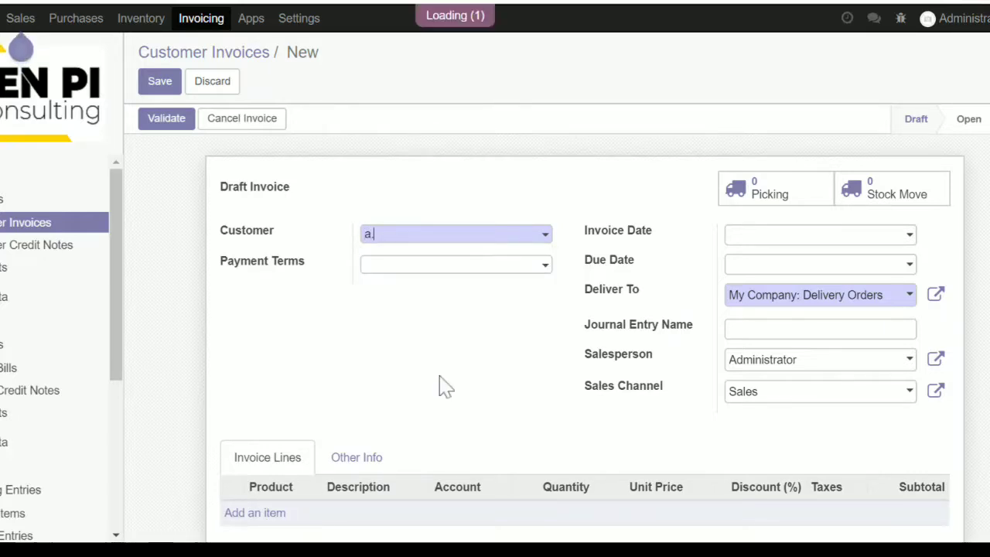
{"action": "scroll", "coordinate": [439, 379], "scroll_direction": "down", "scroll_amount": 2}
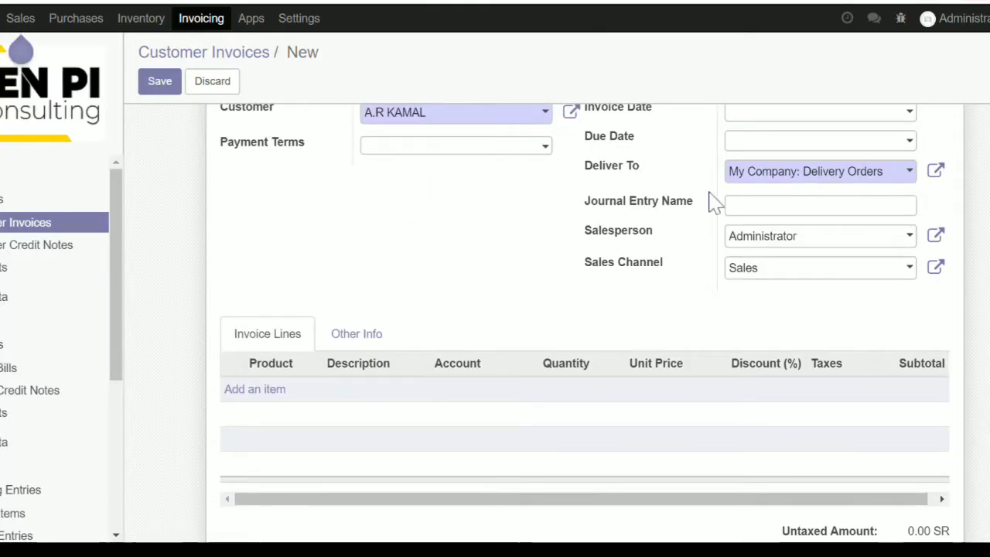
{"action": "scroll", "coordinate": [707, 199], "scroll_direction": "up", "scroll_amount": 1}
{"action": "left_click", "coordinate": [758, 195]}
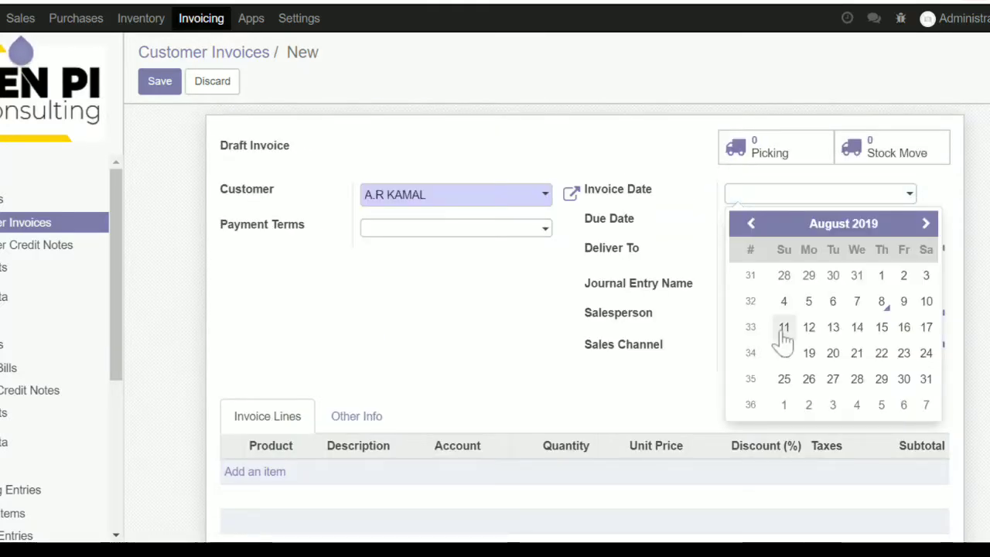
{"action": "left_click", "coordinate": [903, 301]}
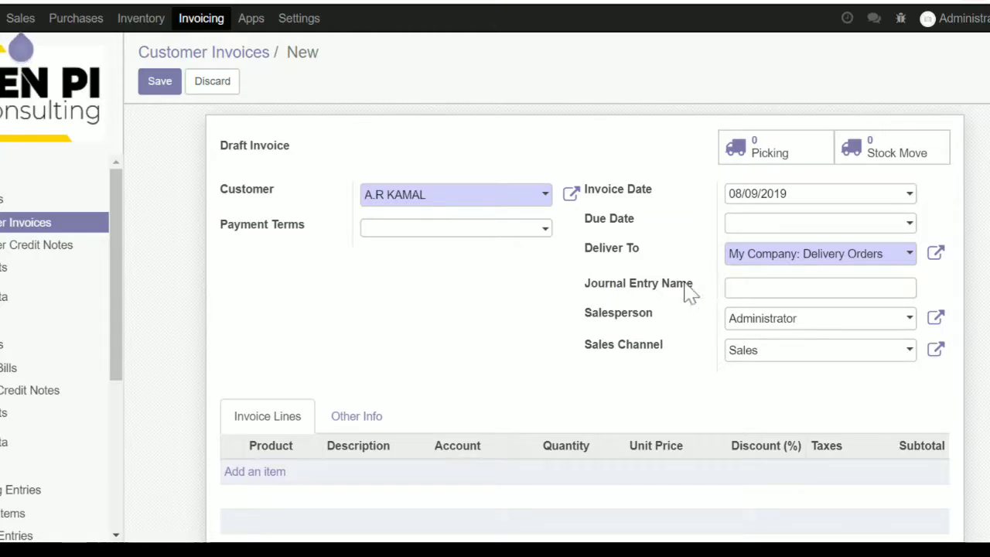
{"action": "left_click_drag", "start_coordinate": [693, 285], "coordinate": [608, 284]}
{"action": "left_click", "coordinate": [508, 289]}
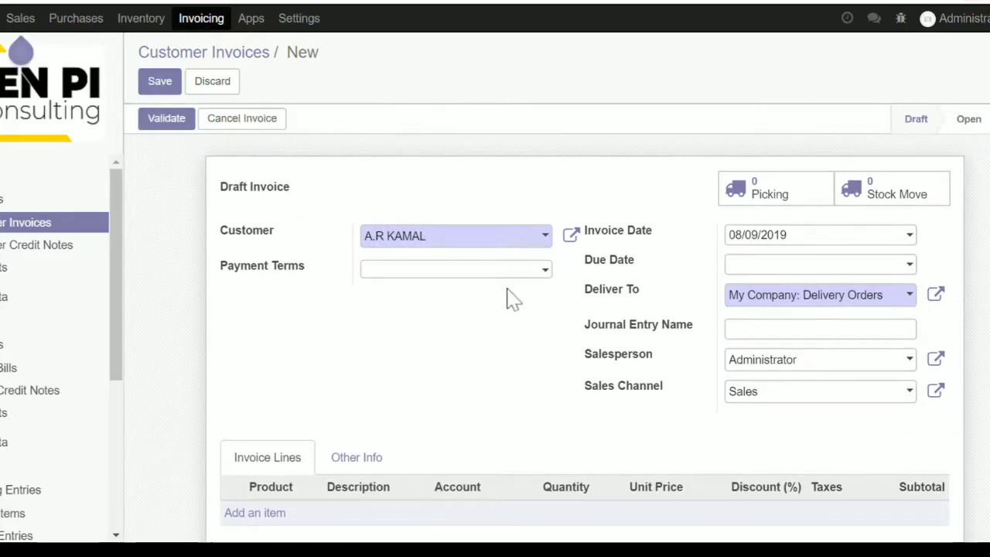
- Add an invoice line for the Trading product to the customer invoice
{"action": "scroll", "coordinate": [507, 300], "scroll_direction": "down", "scroll_amount": 1}
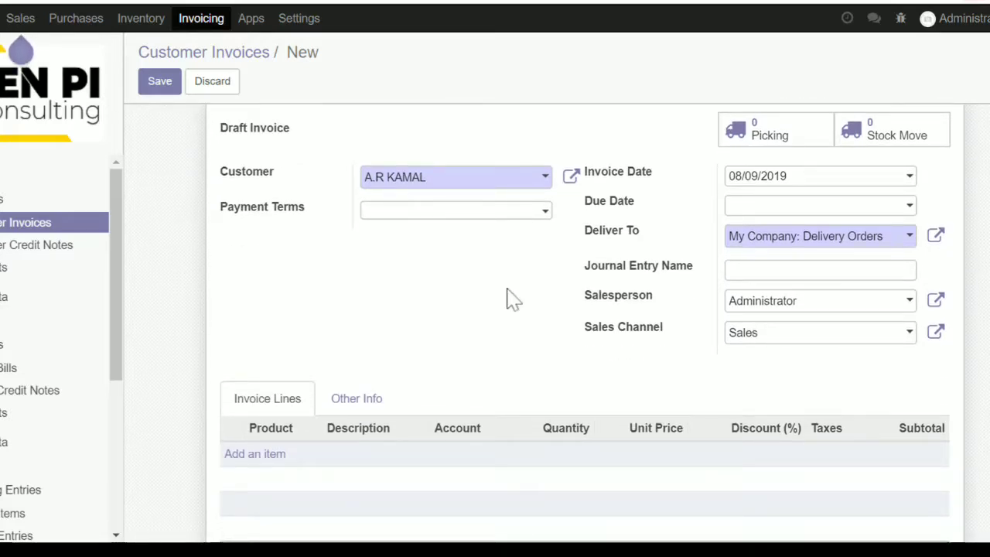
{"action": "scroll", "coordinate": [507, 300], "scroll_direction": "down", "scroll_amount": 2}
{"action": "left_click", "coordinate": [263, 396]}
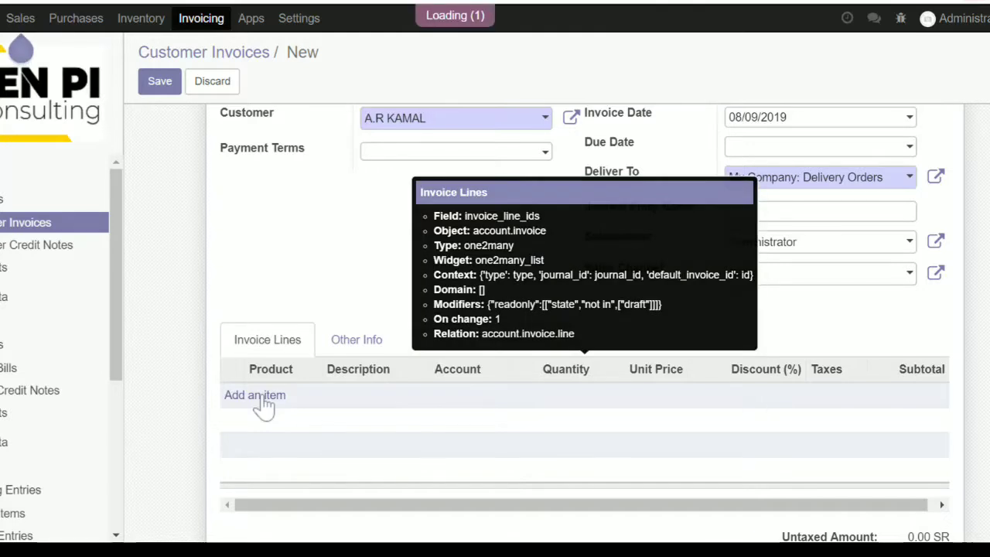
{"action": "type", "text": "trading"}
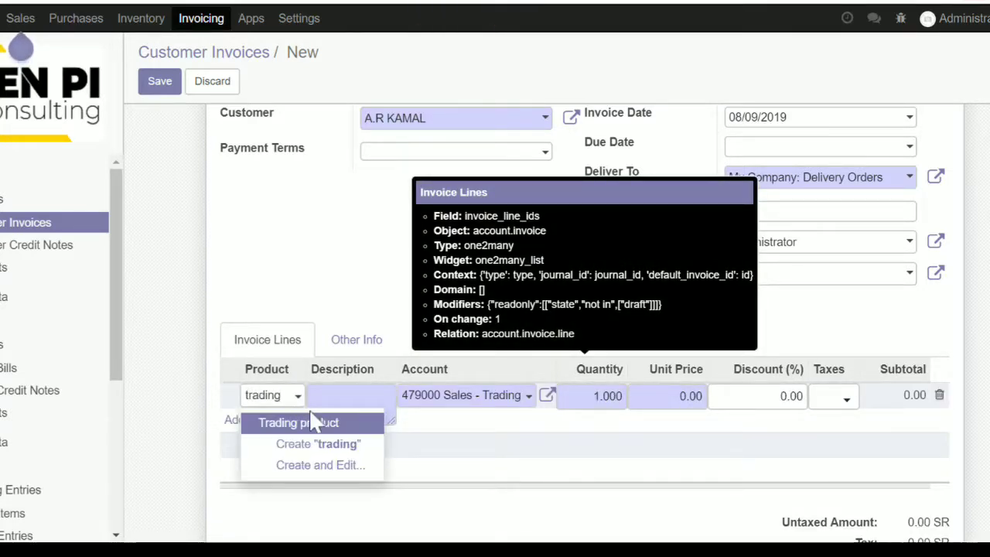
{"action": "left_click", "coordinate": [313, 422]}
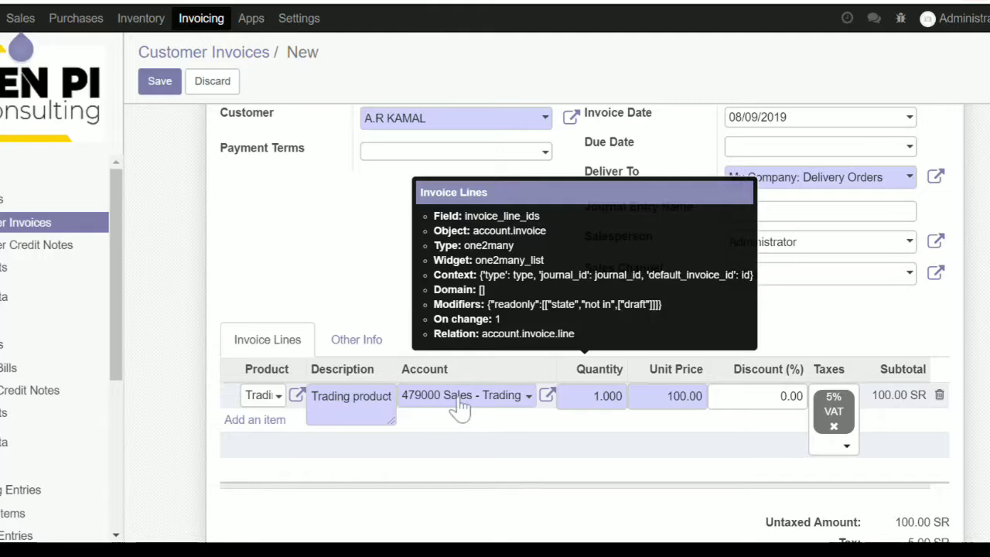
{"action": "left_click", "coordinate": [155, 354]}
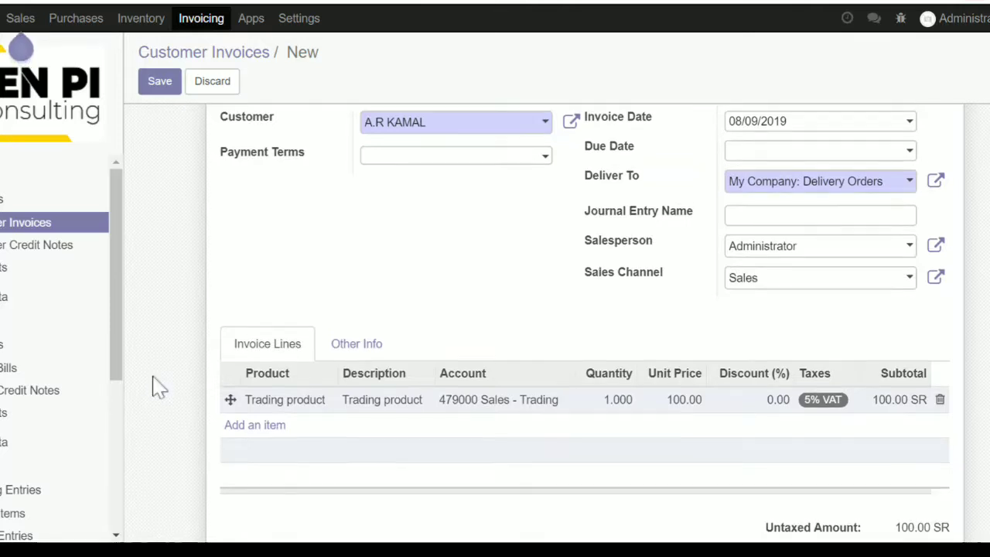
- Set the quantity of the Trading product invoice line to 5
{"action": "scroll", "coordinate": [154, 389], "scroll_direction": "up", "scroll_amount": 1}
{"action": "scroll", "coordinate": [155, 389], "scroll_direction": "down", "scroll_amount": 1}
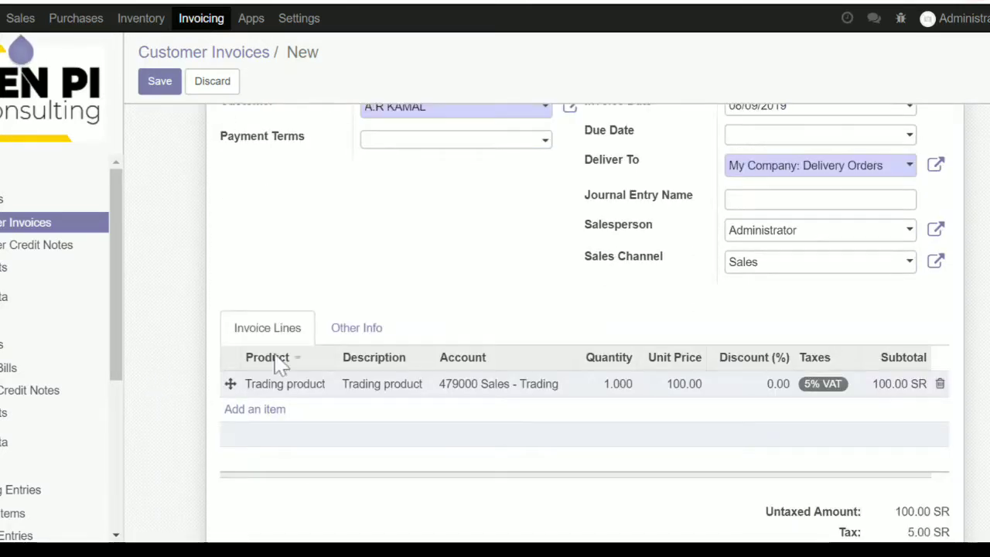
{"action": "left_click", "coordinate": [620, 391]}
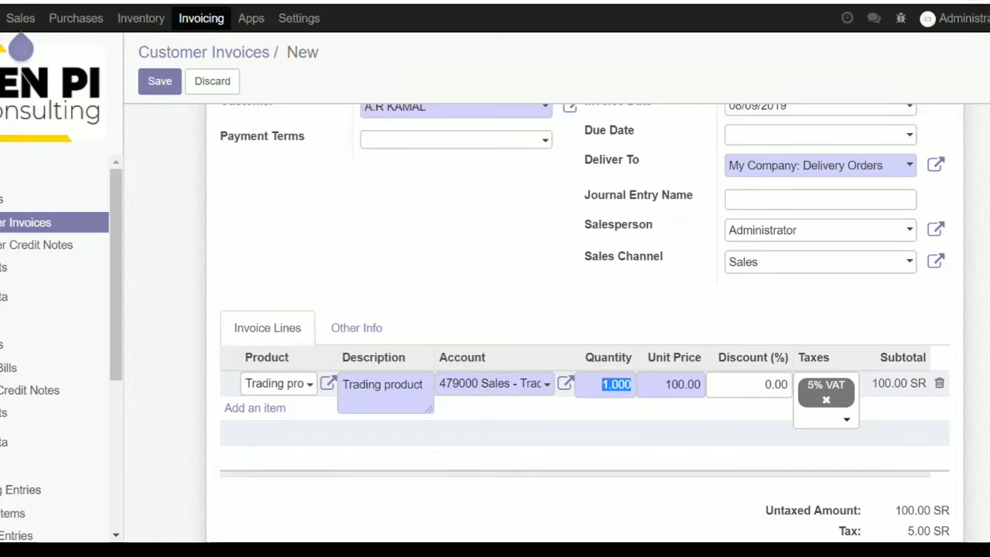
{"action": "type", "text": "5"}
{"action": "key", "text": "Tab"}
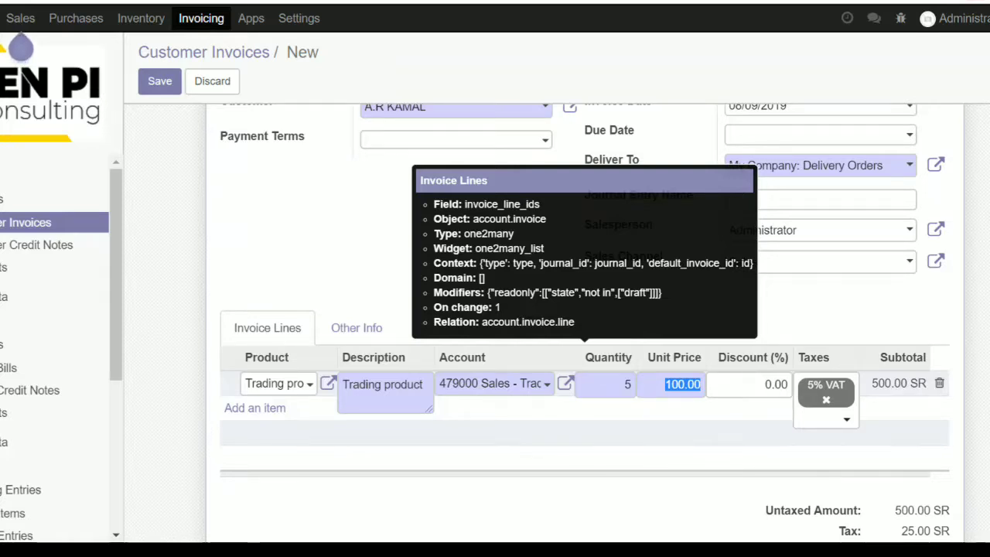
- Set the unit price of the Trading product line to 30 and validate the customer invoice
{"action": "type", "text": "30"}
{"action": "key", "text": "Tab"}
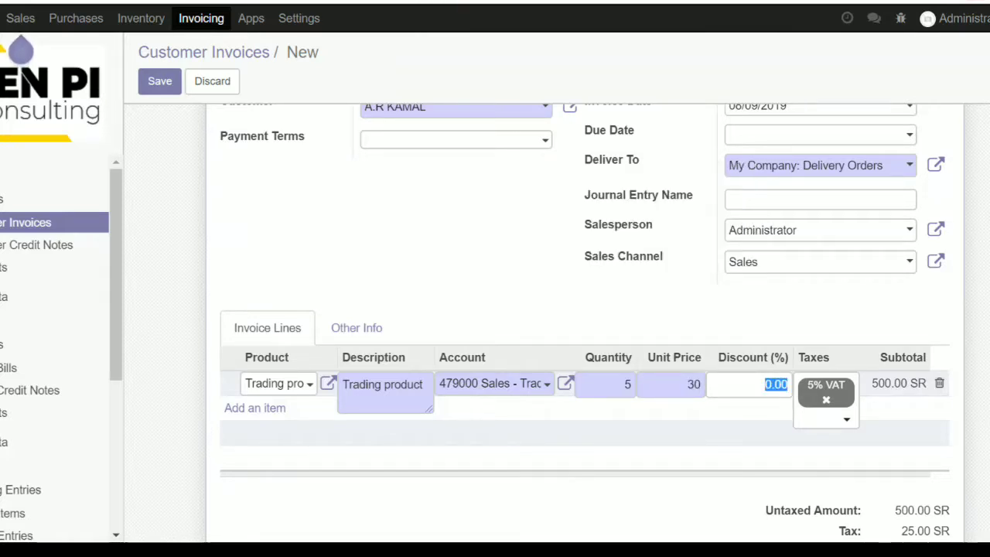
{"action": "left_click", "coordinate": [985, 425]}
{"action": "scroll", "coordinate": [982, 348], "scroll_direction": "down", "scroll_amount": 2}
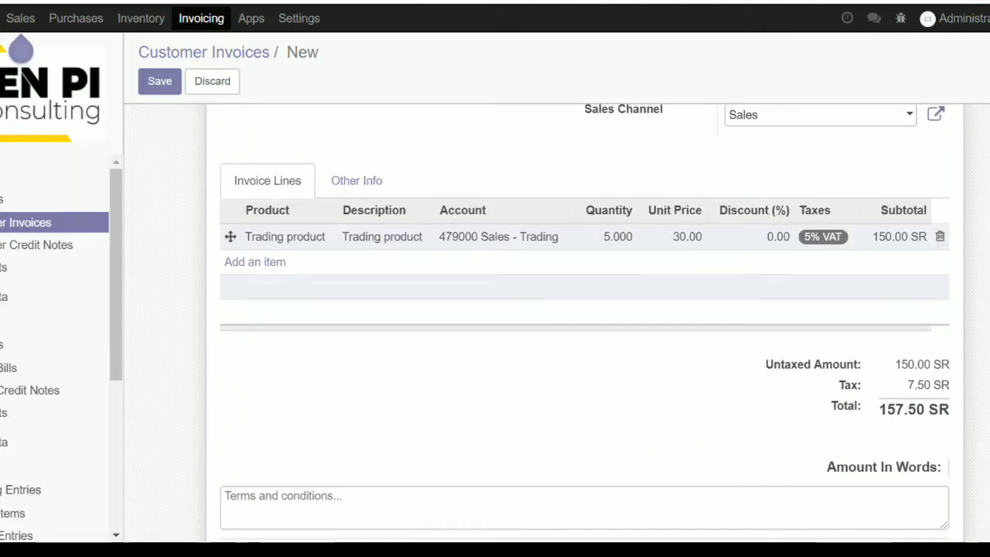
{"action": "scroll", "coordinate": [982, 348], "scroll_direction": "down", "scroll_amount": 2}
{"action": "scroll", "coordinate": [982, 348], "scroll_direction": "up", "scroll_amount": 5}
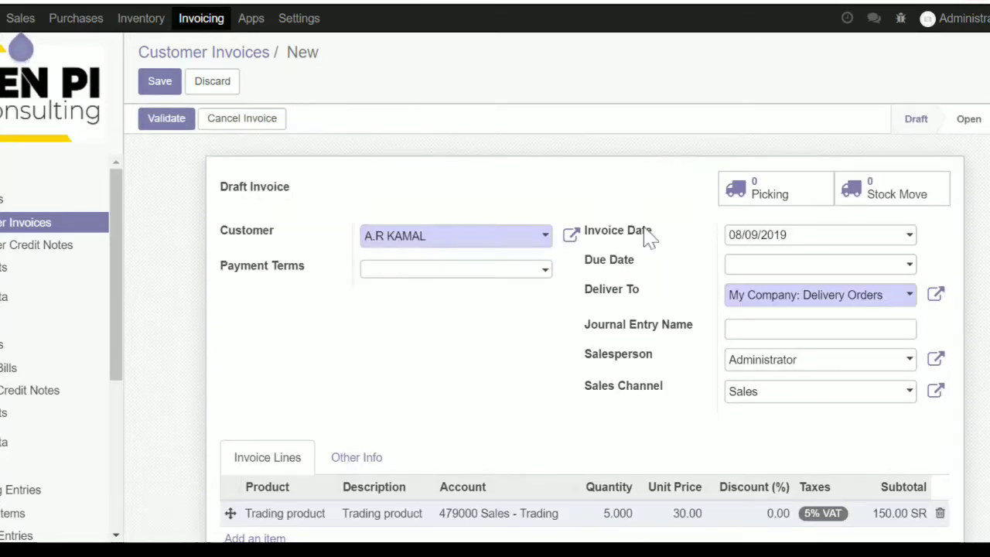
{"action": "left_click", "coordinate": [170, 121]}
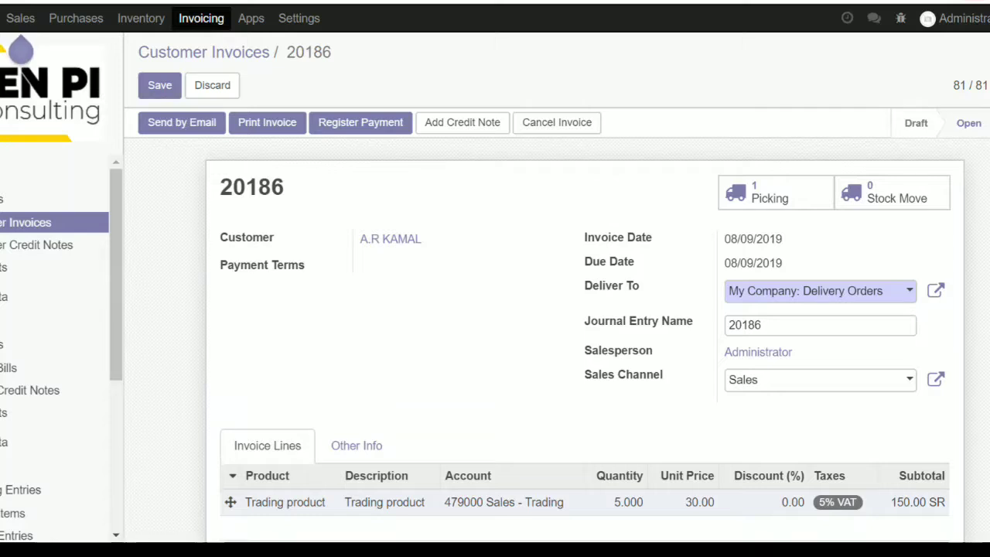
- Open the invoice's picking and validate the delivery, processing all reserved quantities of the Trading product
{"action": "scroll", "coordinate": [607, 205], "scroll_direction": "down", "scroll_amount": 4}
{"action": "scroll", "coordinate": [599, 197], "scroll_direction": "up", "scroll_amount": 4}
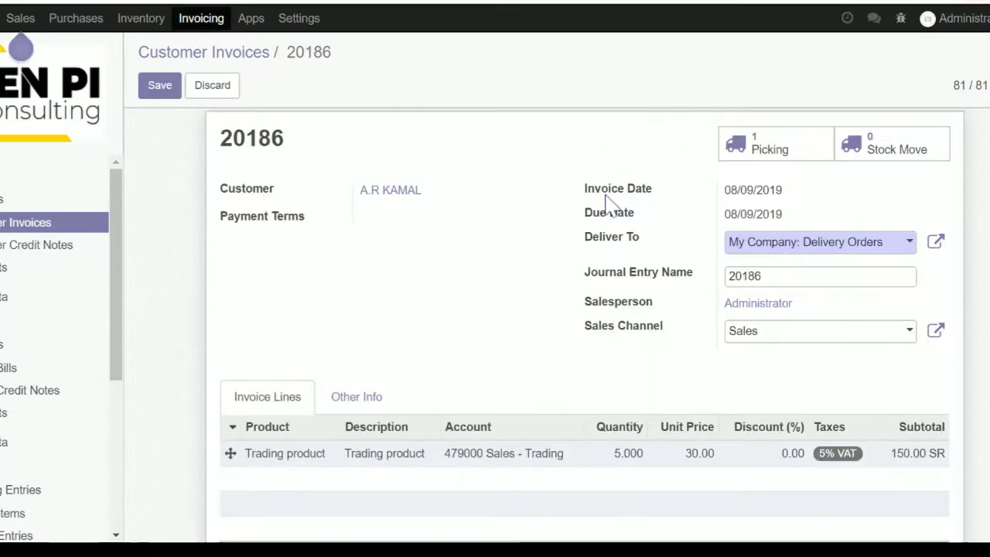
{"action": "left_click", "coordinate": [770, 193]}
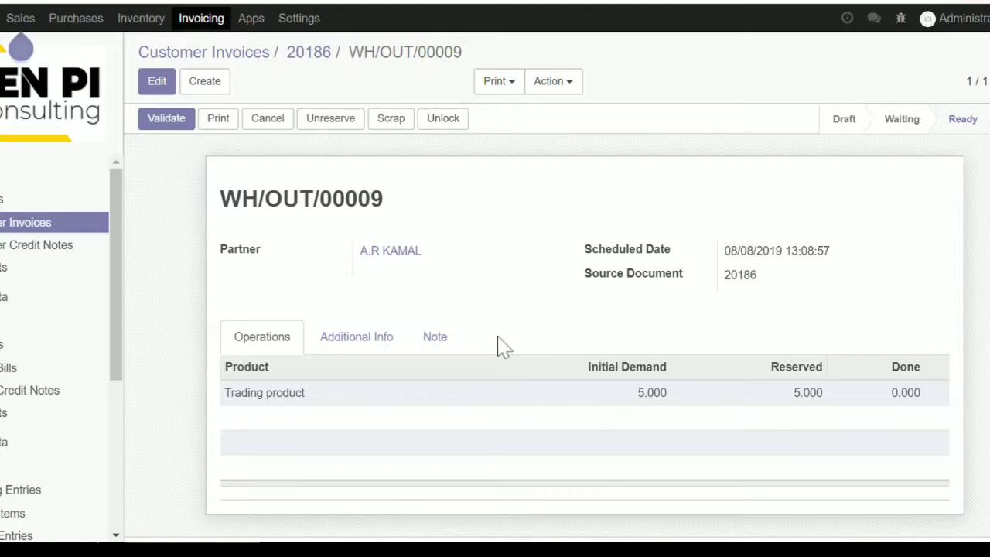
{"action": "mouse_move", "coordinate": [650, 396]}
{"action": "left_click", "coordinate": [180, 128]}
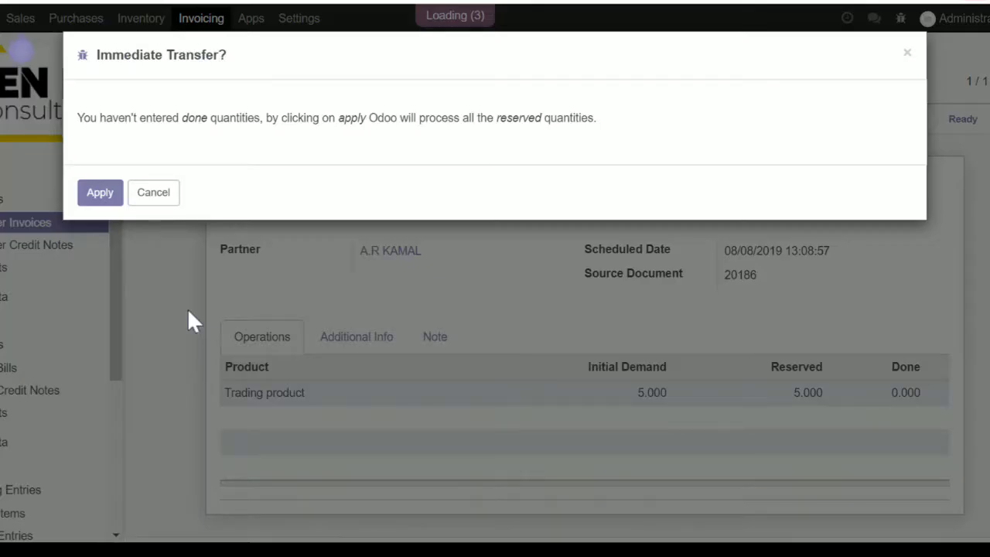
{"action": "left_click", "coordinate": [103, 195]}
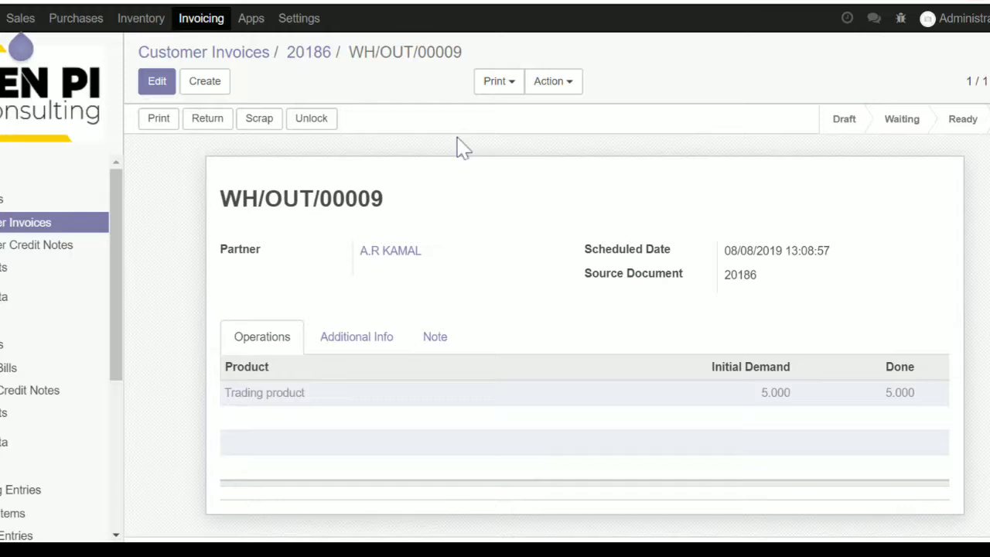
- List the journal entries without the Miscellaneous Operations filter and open the new customer invoice's entry to examine its accounts
{"action": "scroll", "coordinate": [46, 348], "scroll_direction": "down", "scroll_amount": 3}
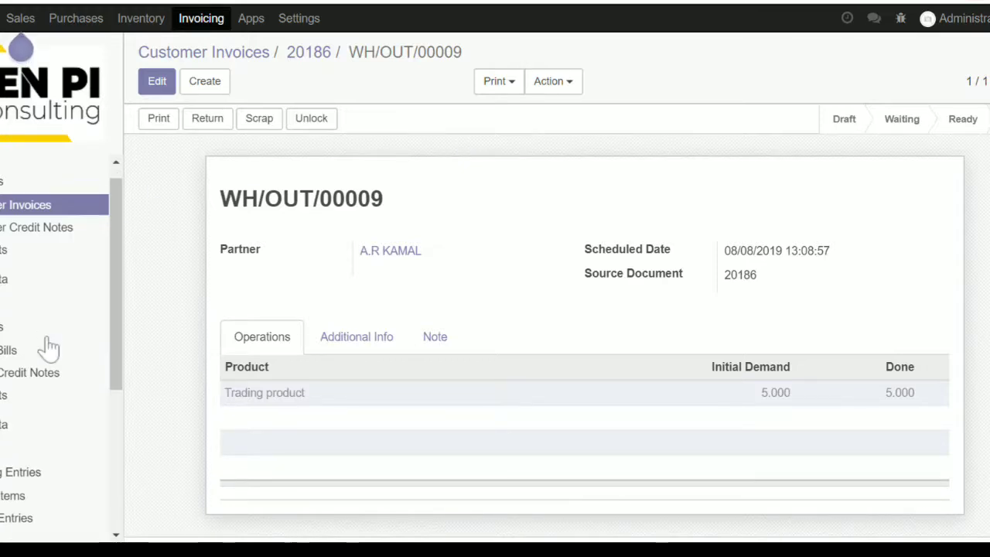
{"action": "left_click", "coordinate": [24, 355]}
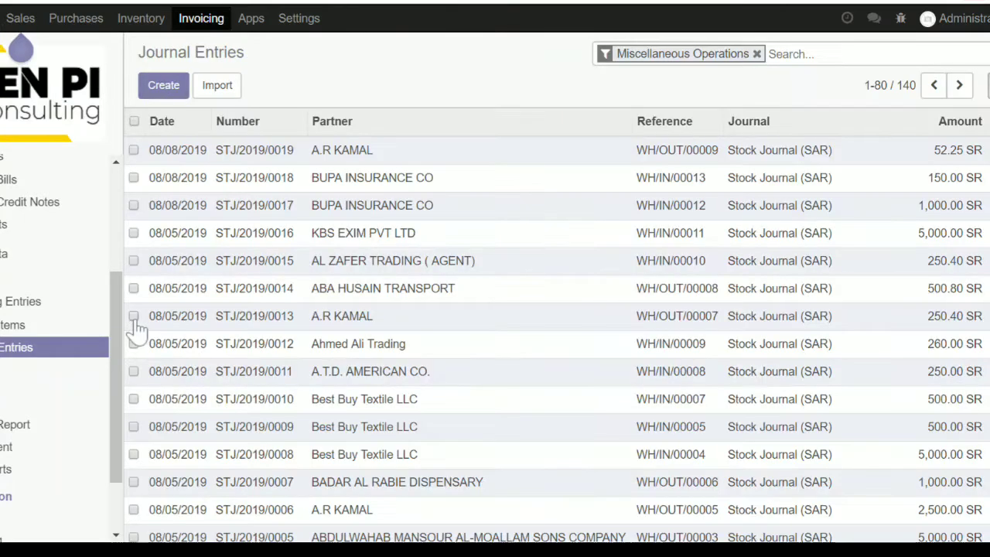
{"action": "left_click", "coordinate": [756, 54]}
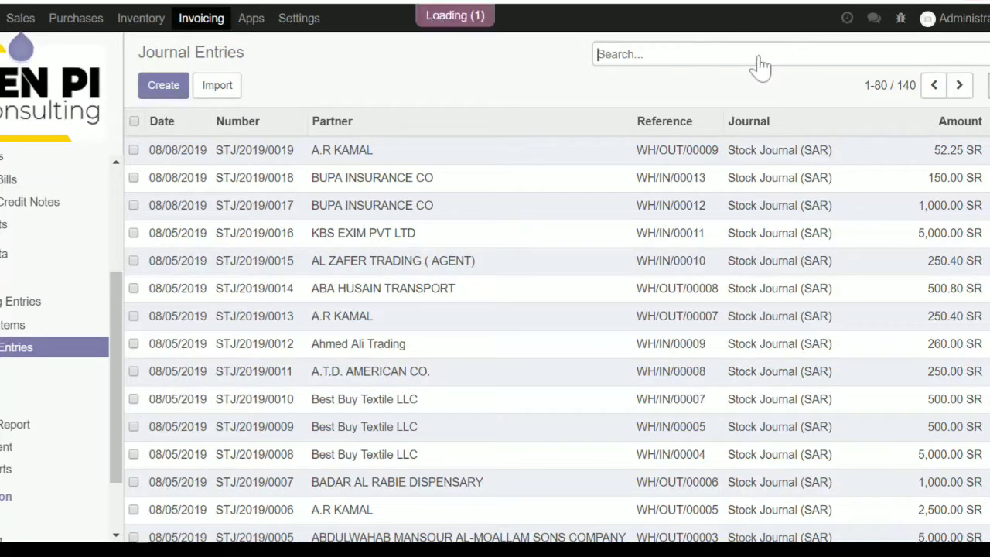
{"action": "left_click", "coordinate": [478, 157]}
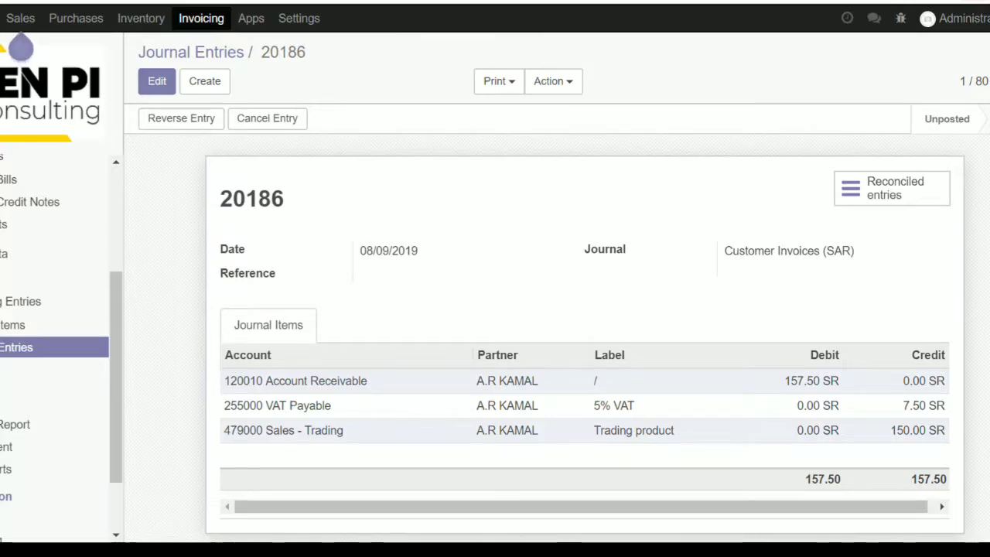
- Examine the delivery's stock journal entry and reload the Trading product record to check its on-hand quantity and cost
{"action": "left_click", "coordinate": [65, 358]}
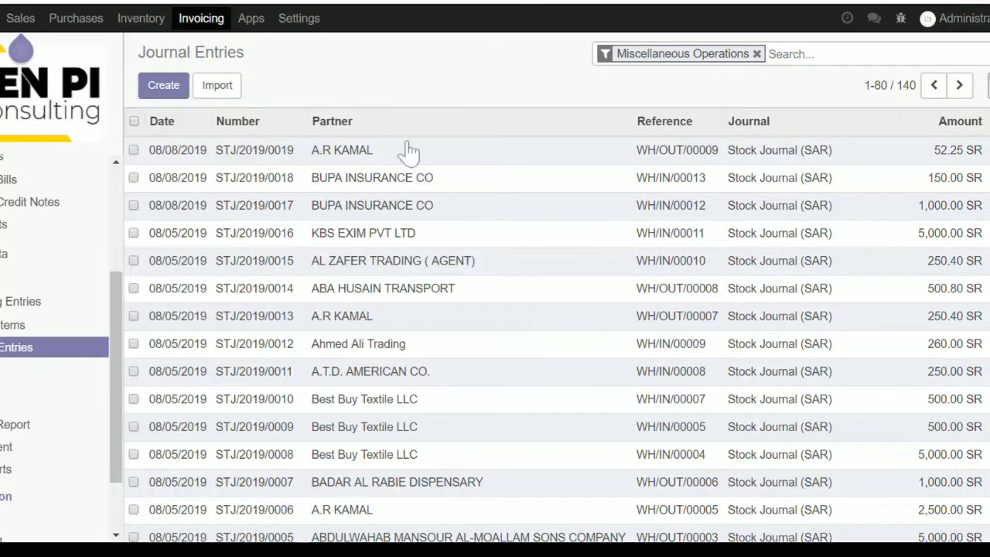
{"action": "left_click", "coordinate": [668, 158]}
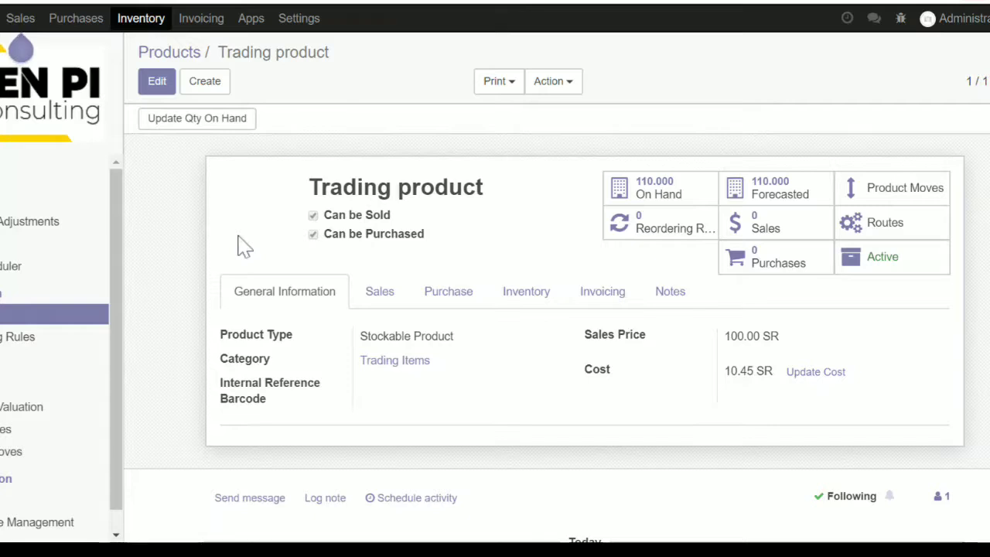
{"action": "key", "text": "F5"}
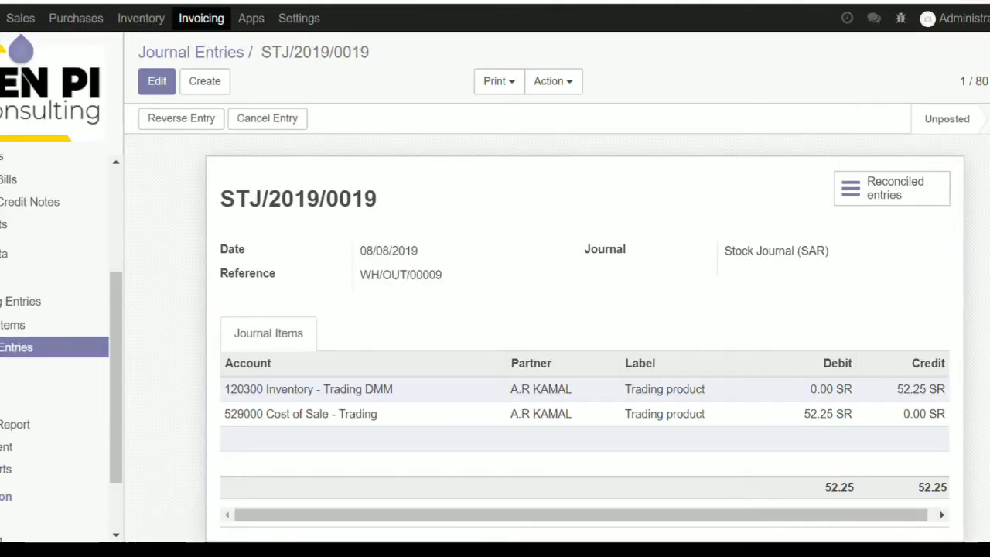
- Open the file import for the Inventory products and view the Odoo Templates folder on MEGA
{"action": "left_click", "coordinate": [142, 19]}
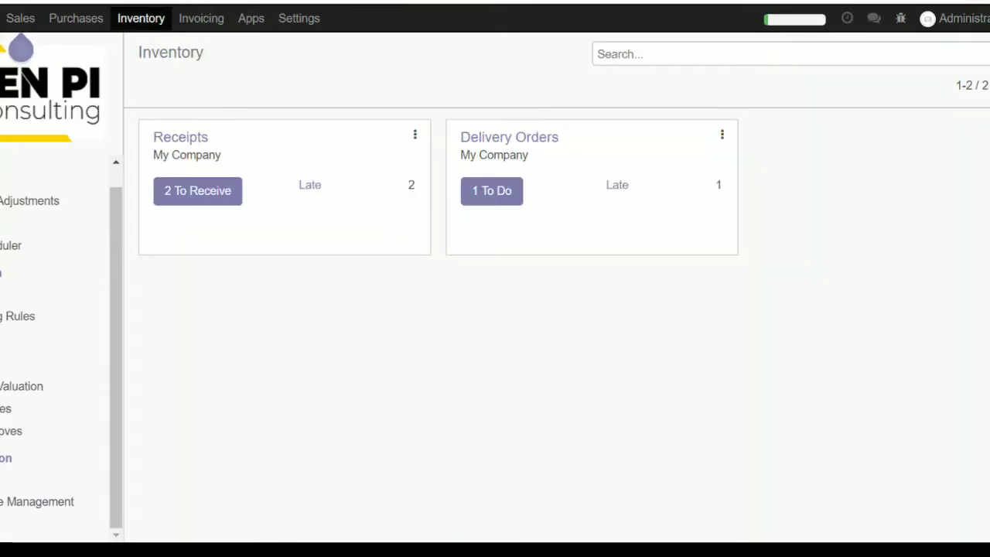
{"action": "left_click", "coordinate": [5, 294]}
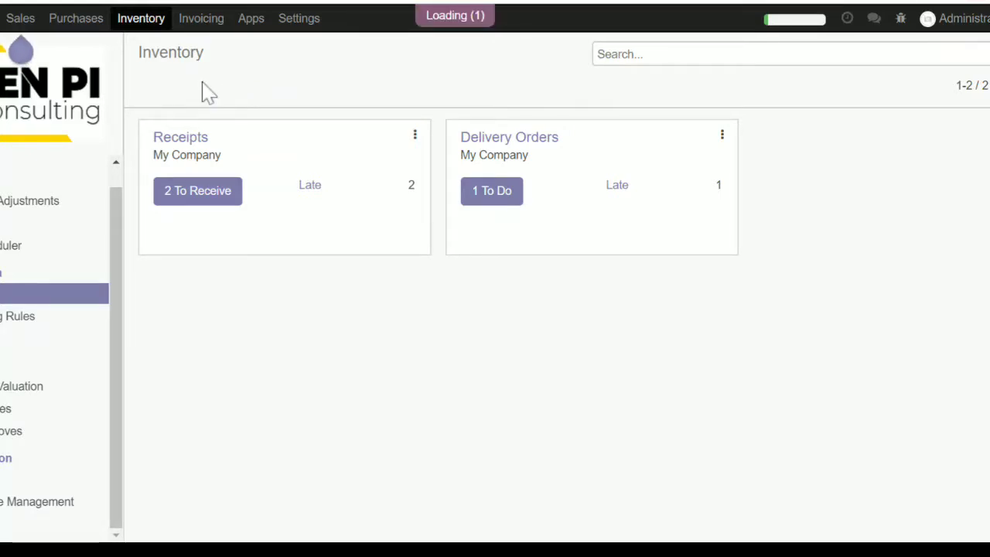
{"action": "scroll", "coordinate": [260, 240], "scroll_direction": "down", "scroll_amount": 1}
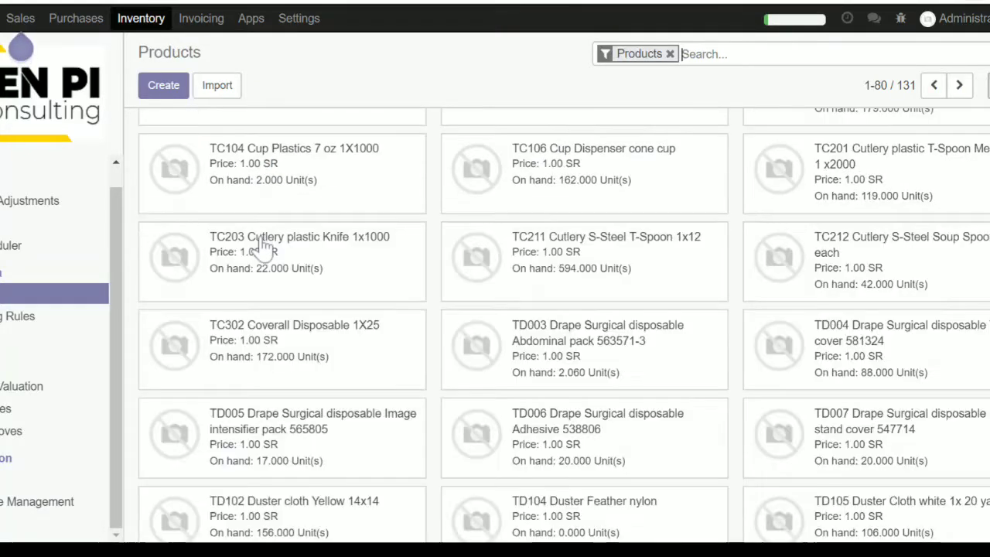
{"action": "scroll", "coordinate": [261, 246], "scroll_direction": "up", "scroll_amount": 5}
{"action": "scroll", "coordinate": [260, 245], "scroll_direction": "down", "scroll_amount": 6}
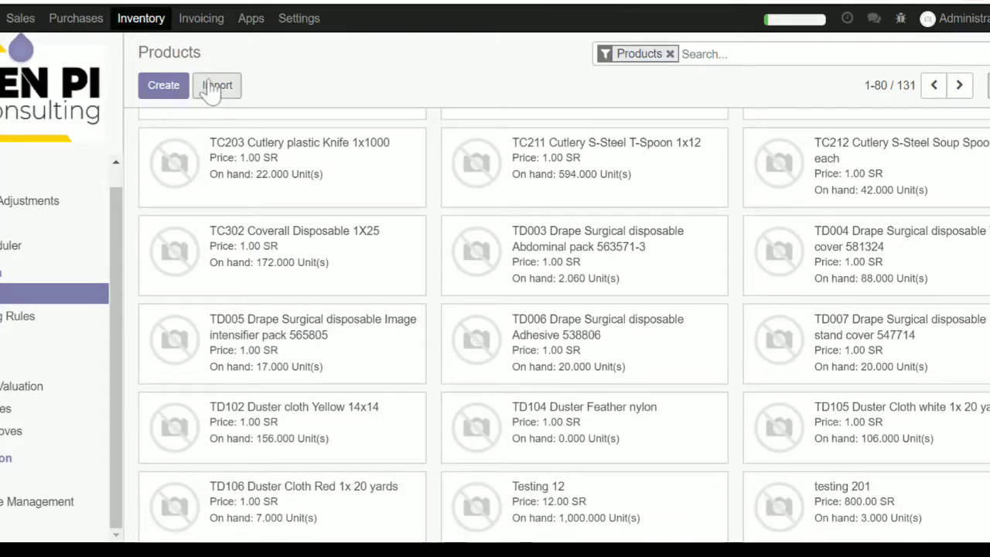
{"action": "left_click", "coordinate": [213, 86]}
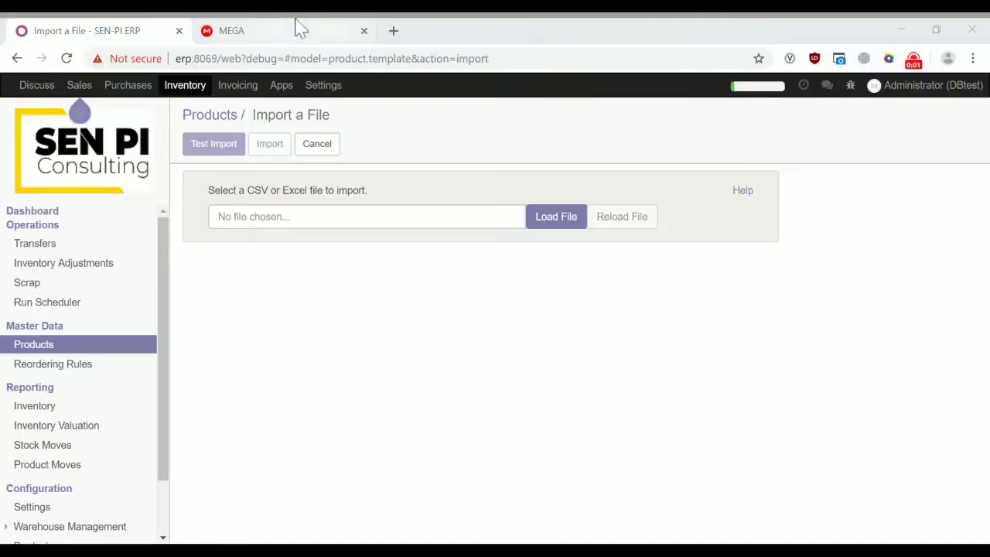
{"action": "left_click", "coordinate": [301, 30]}
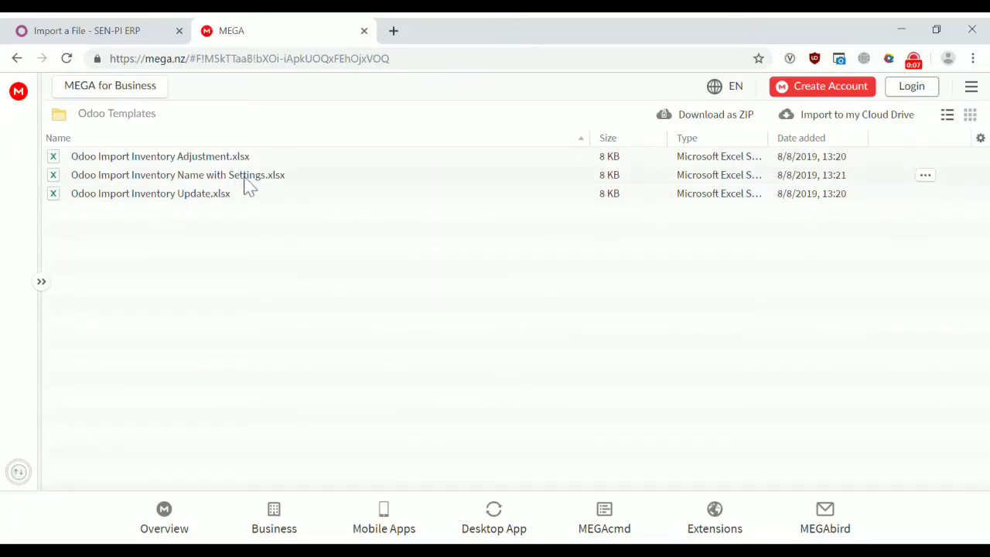
{"action": "left_click", "coordinate": [141, 29]}
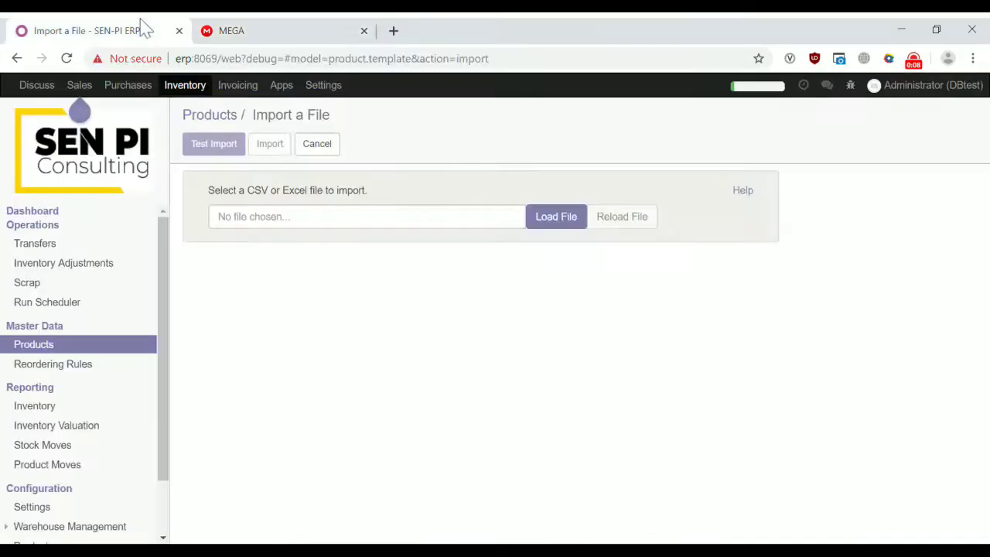
- Load the file Odoo Import Inventory Name with Settings.xlsx and import its products
{"action": "left_click", "coordinate": [552, 227]}
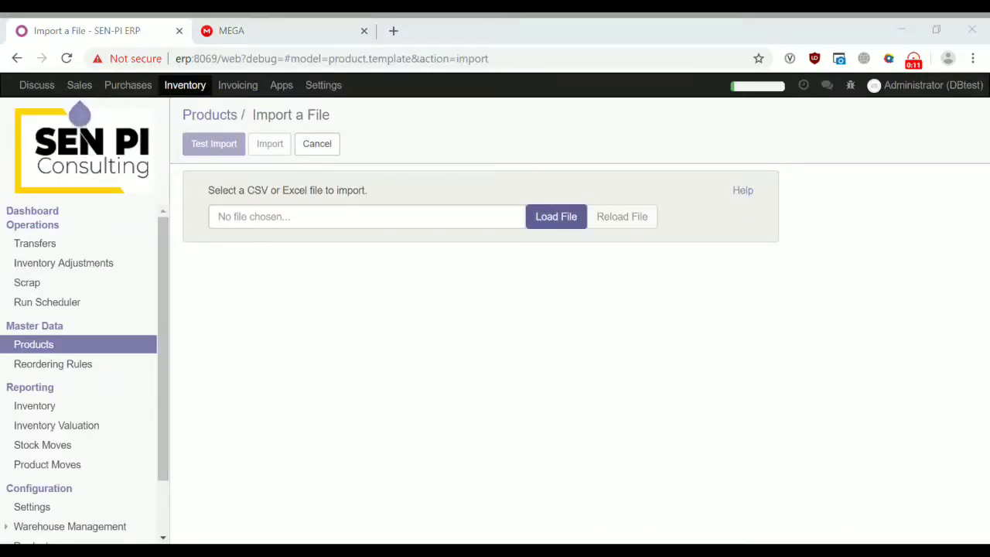
{"action": "key", "text": "Return"}
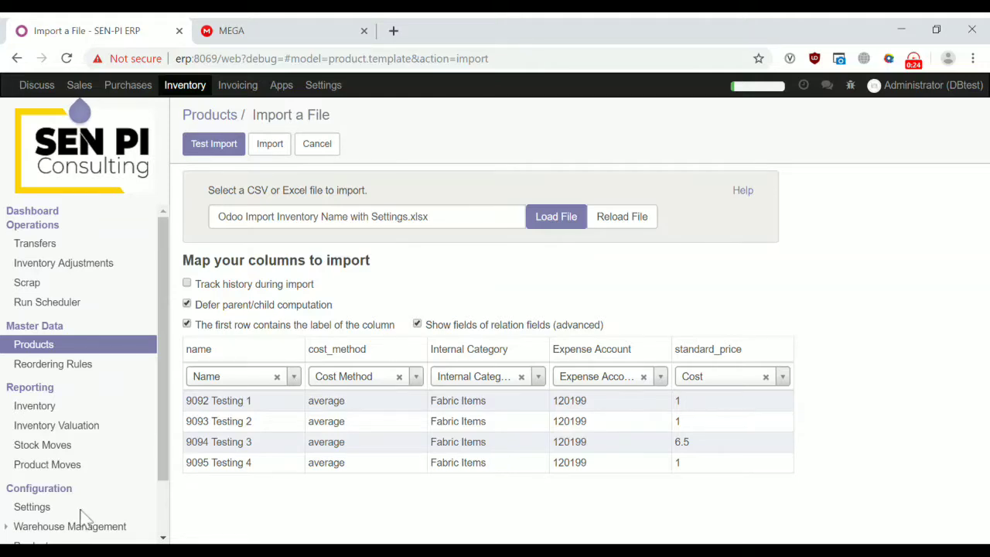
{"action": "left_click", "coordinate": [23, 541]}
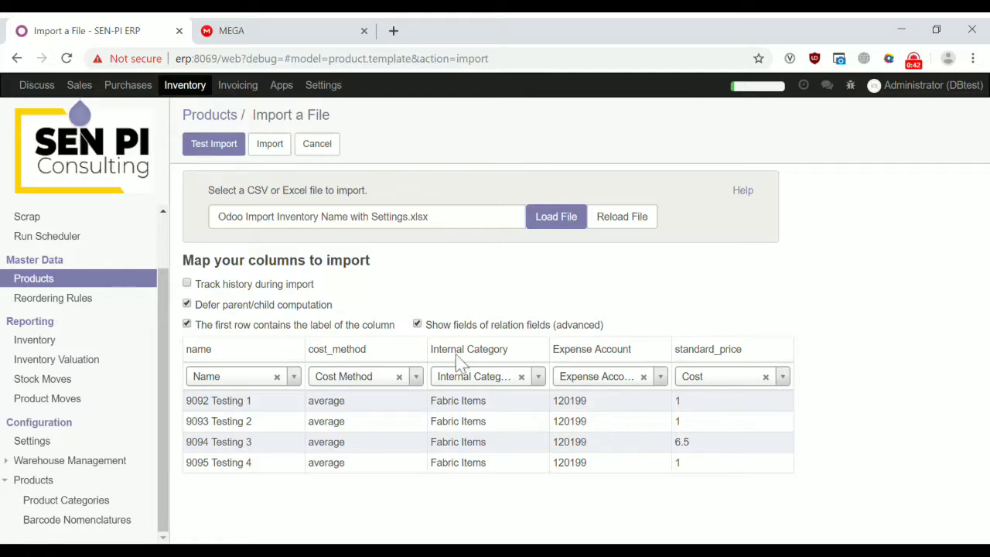
{"action": "left_click", "coordinate": [264, 155]}
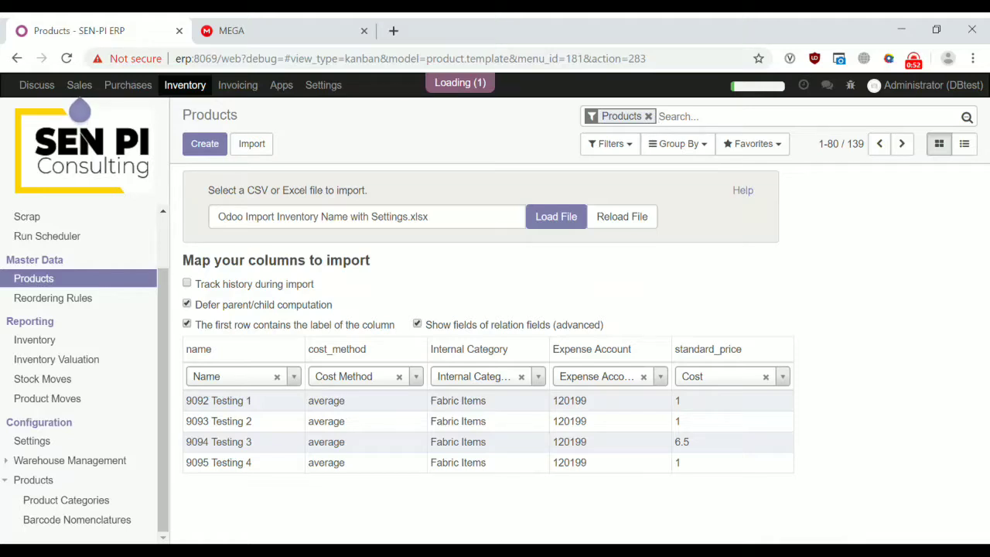
- Group the products by Internal Category and open the imported product 9092 Testing 1 to check its details
{"action": "left_click", "coordinate": [688, 144]}
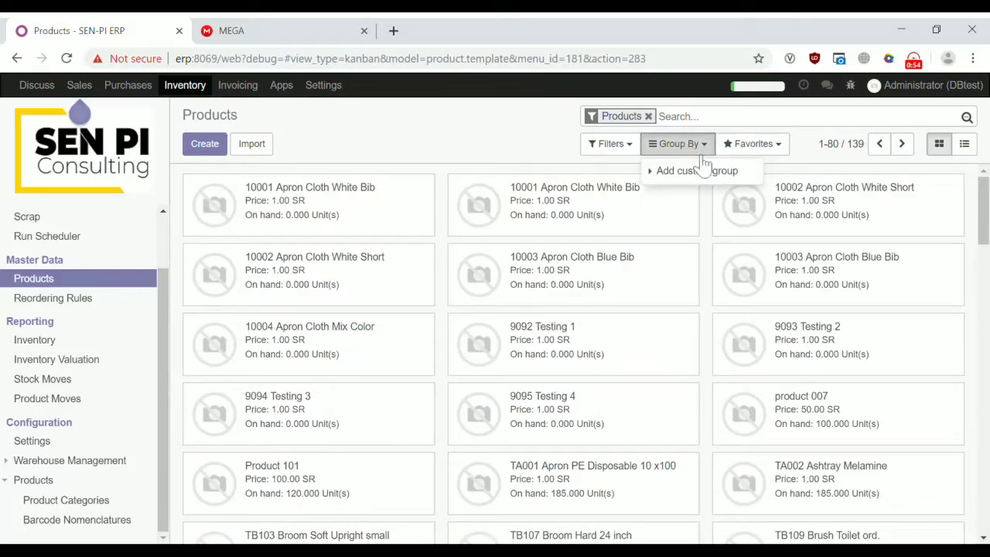
{"action": "left_click", "coordinate": [698, 171]}
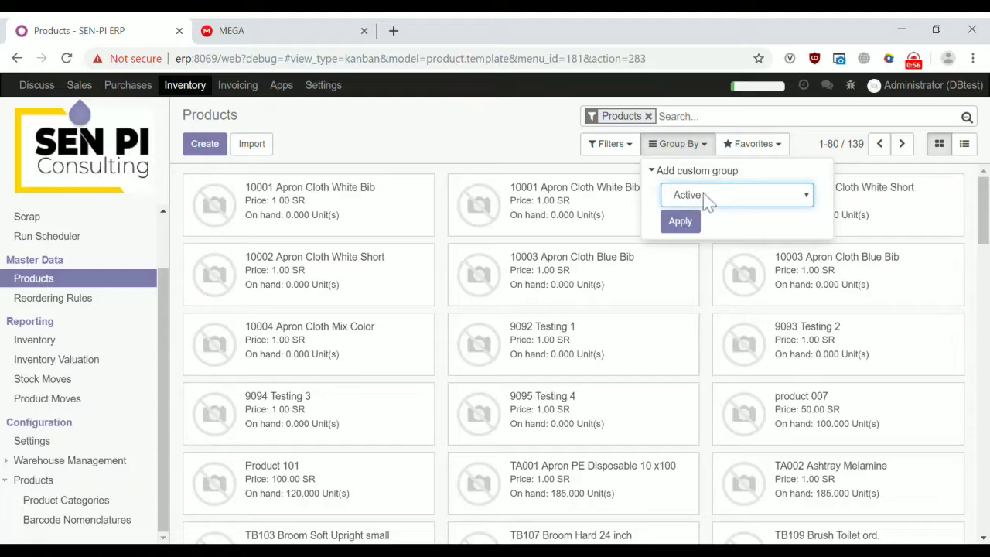
{"action": "left_click", "coordinate": [709, 220]}
{"action": "left_click", "coordinate": [674, 228]}
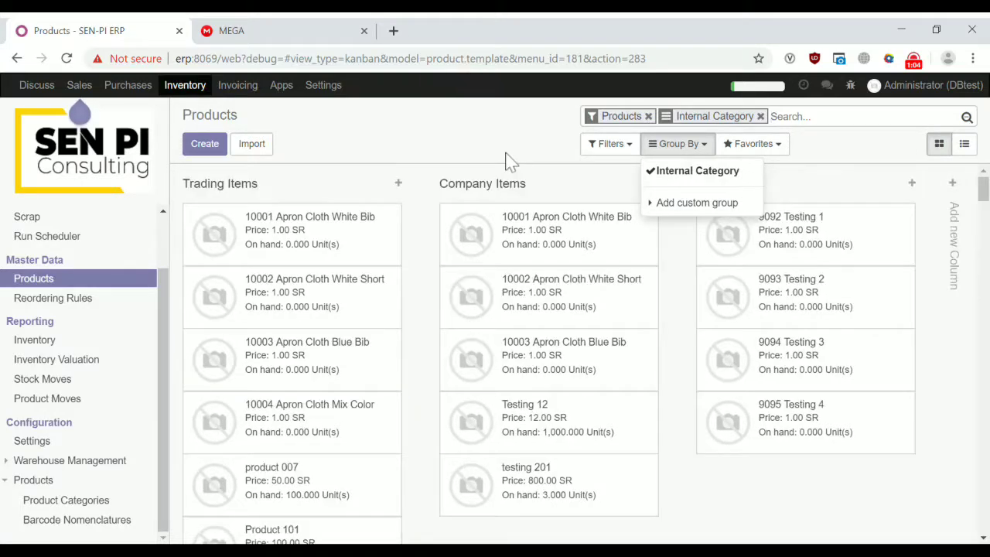
{"action": "left_click", "coordinate": [511, 160]}
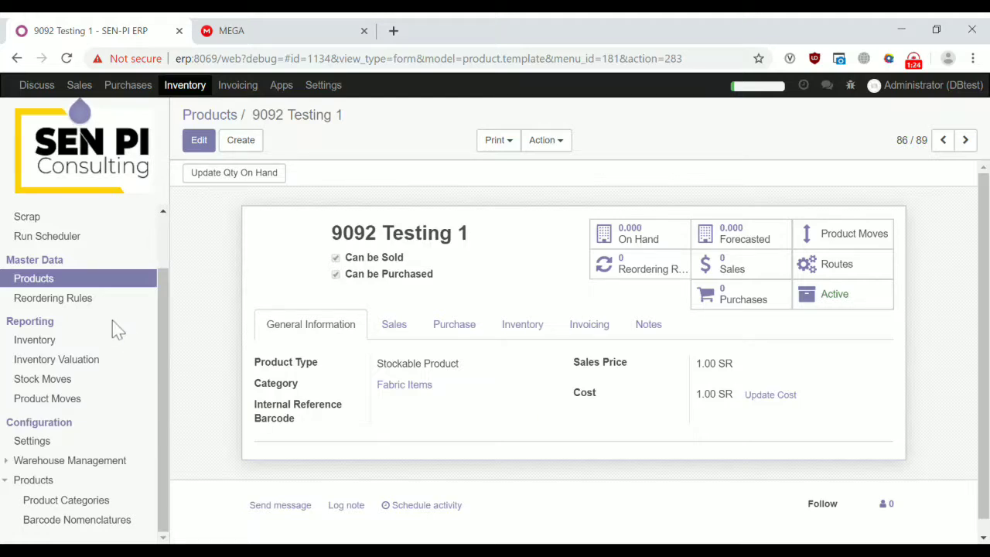
- Create a new inventory adjustment with the reference Opening Balance
{"action": "scroll", "coordinate": [69, 267], "scroll_direction": "up", "scroll_amount": 2}
{"action": "left_click", "coordinate": [72, 265]}
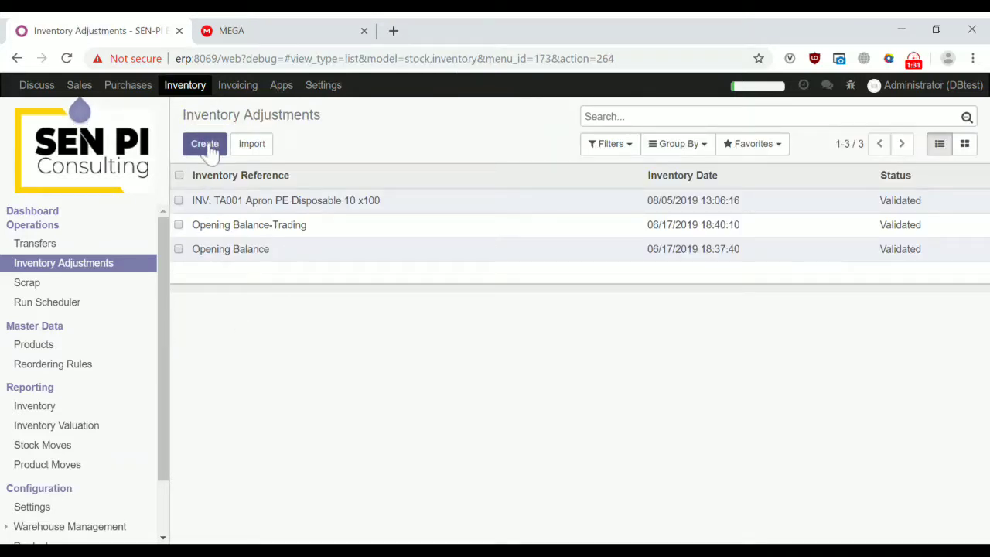
{"action": "left_click", "coordinate": [208, 145]}
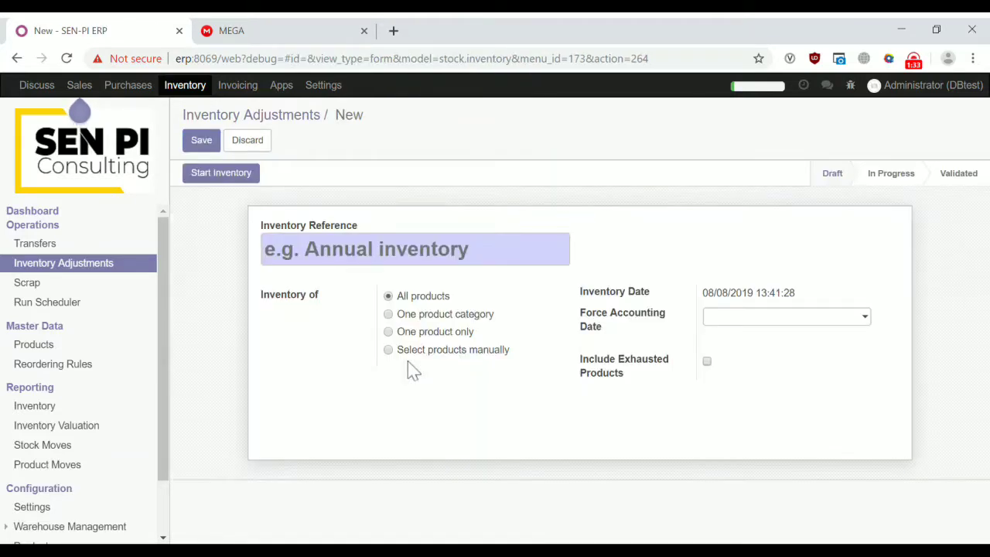
{"action": "type", "text": "Openi"}
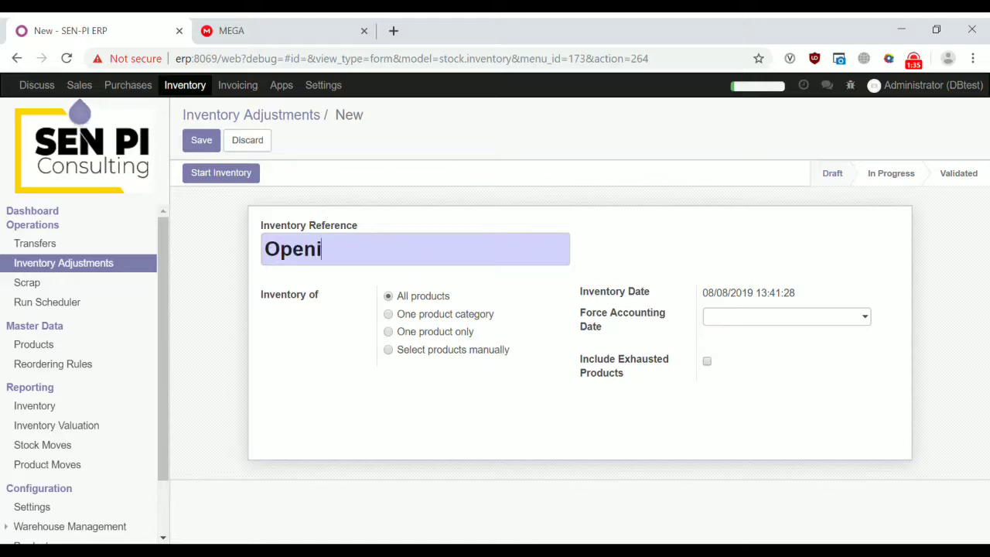
{"action": "type", "text": "ng Blanace"}
{"action": "key", "text": "BackSpace"}
{"action": "key", "text": "BackSpace"}
{"action": "key", "text": "BackSpace"}
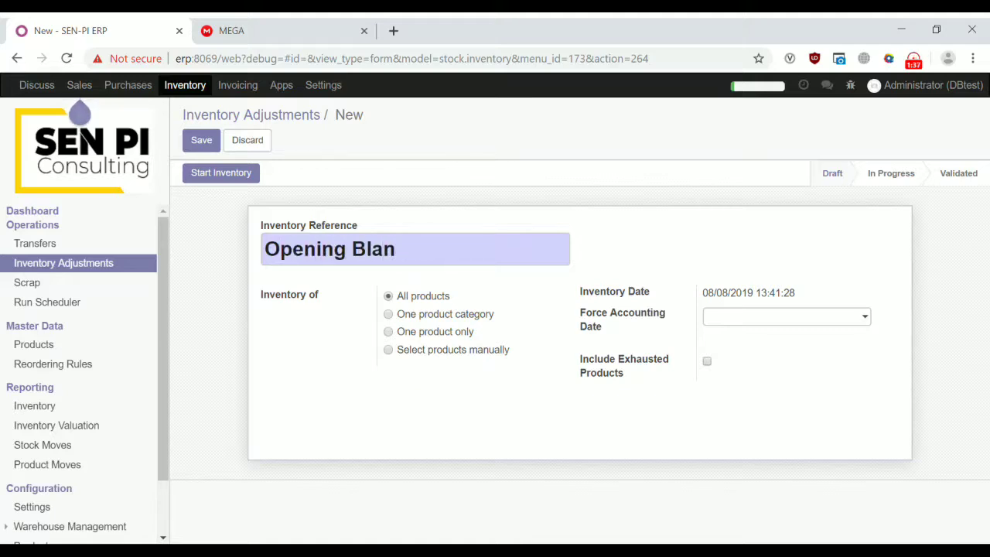
{"action": "key", "text": "BackSpace"}
{"action": "key", "text": "BackSpace"}
{"action": "type", "text": "alane"}
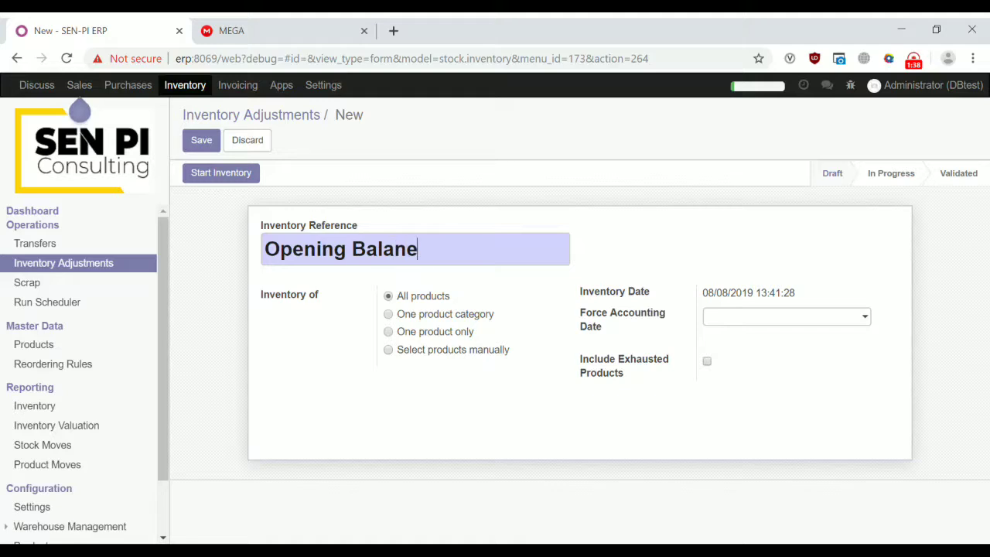
{"action": "key", "text": "BackSpace"}
{"action": "type", "text": "ce"}
- Limit the adjustment to the product category Fabric Items, force the accounting date to 08/01/2019 and start the inventory
{"action": "left_click", "coordinate": [433, 314]}
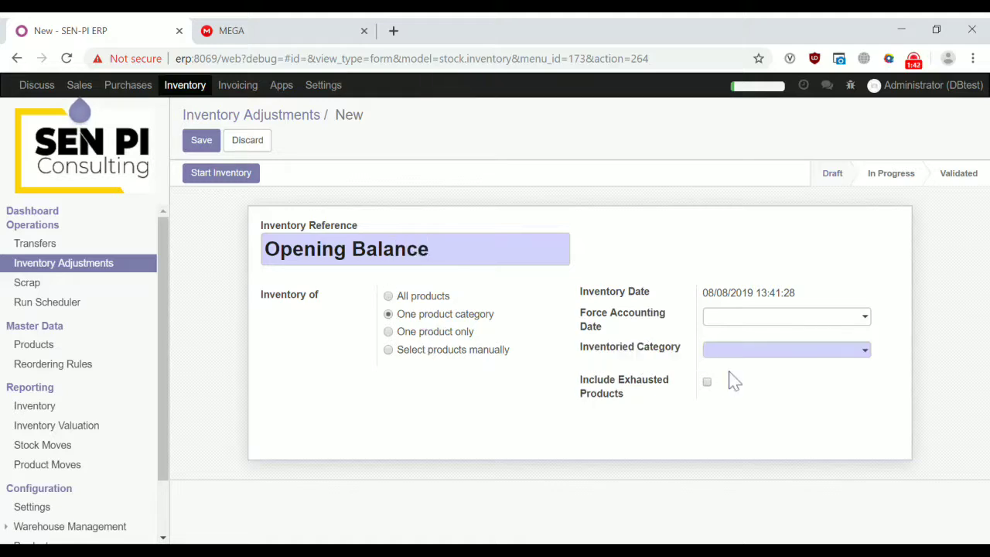
{"action": "left_click", "coordinate": [835, 354]}
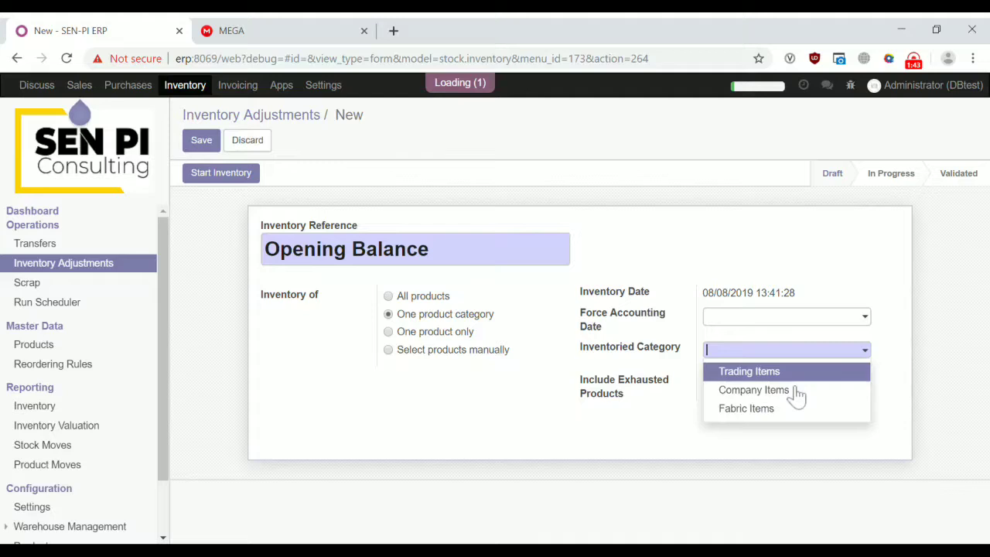
{"action": "left_click", "coordinate": [746, 408]}
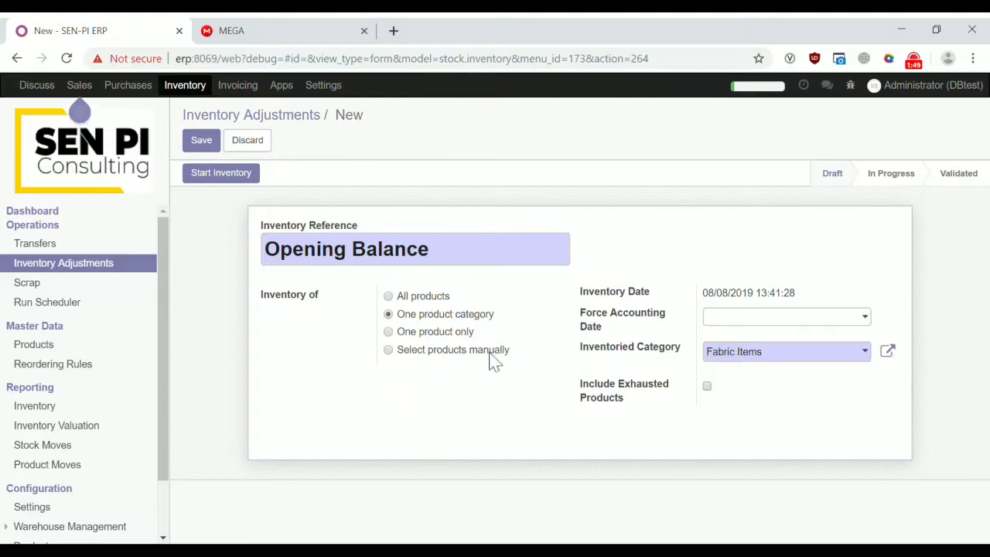
{"action": "left_click", "coordinate": [780, 323]}
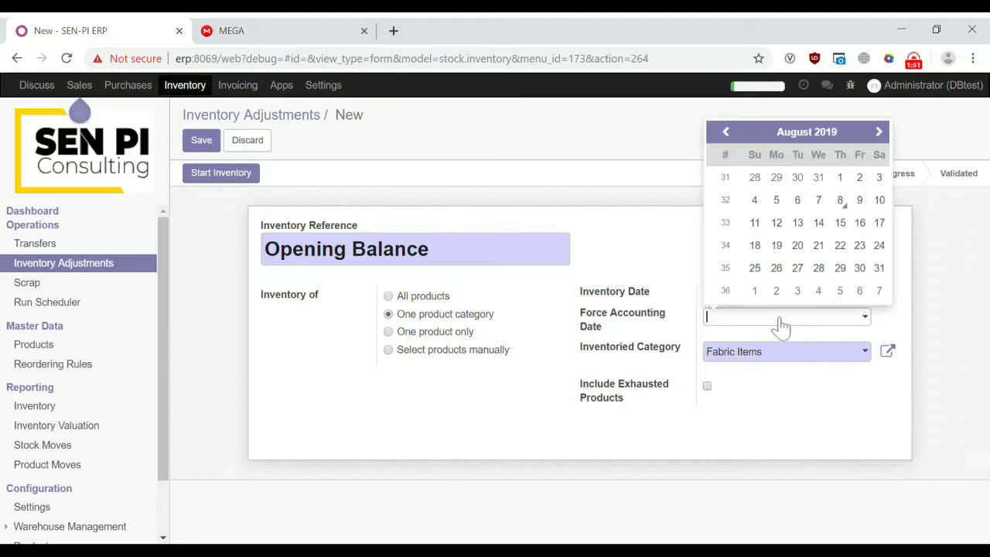
{"action": "left_click", "coordinate": [839, 180]}
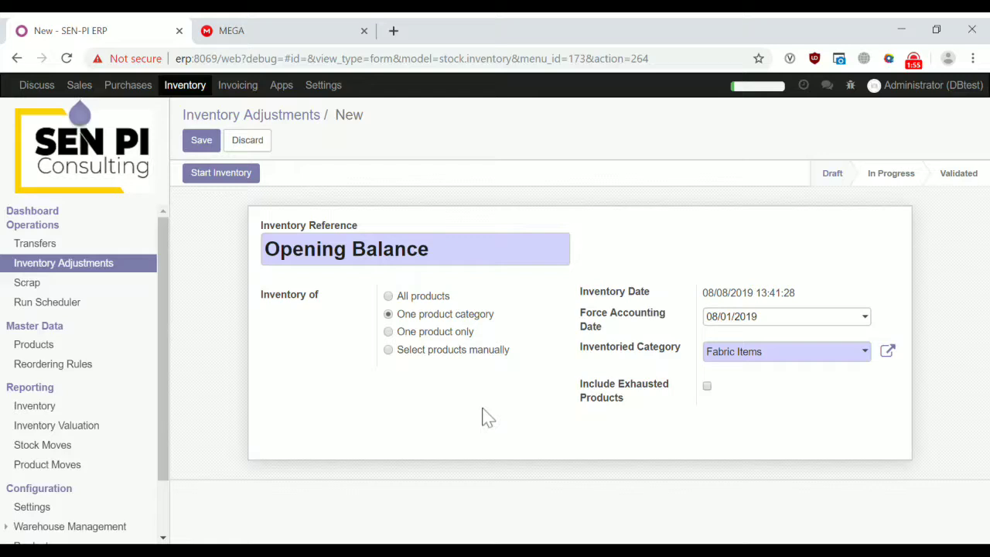
{"action": "left_click", "coordinate": [239, 188]}
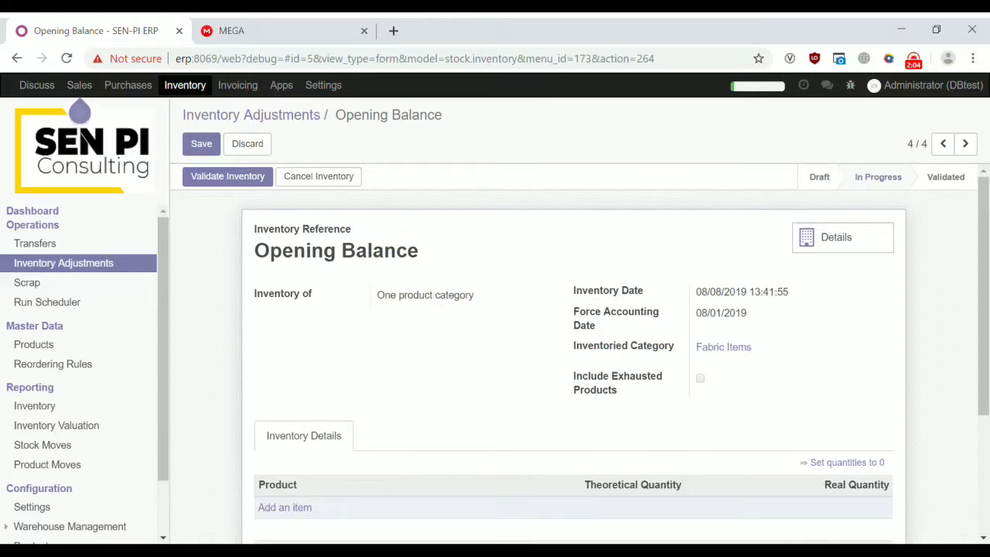
- Review the adjustment's inventory details and the import templates in the Odoo Templates folder on MEGA
{"action": "scroll", "coordinate": [224, 358], "scroll_direction": "down", "scroll_amount": 2}
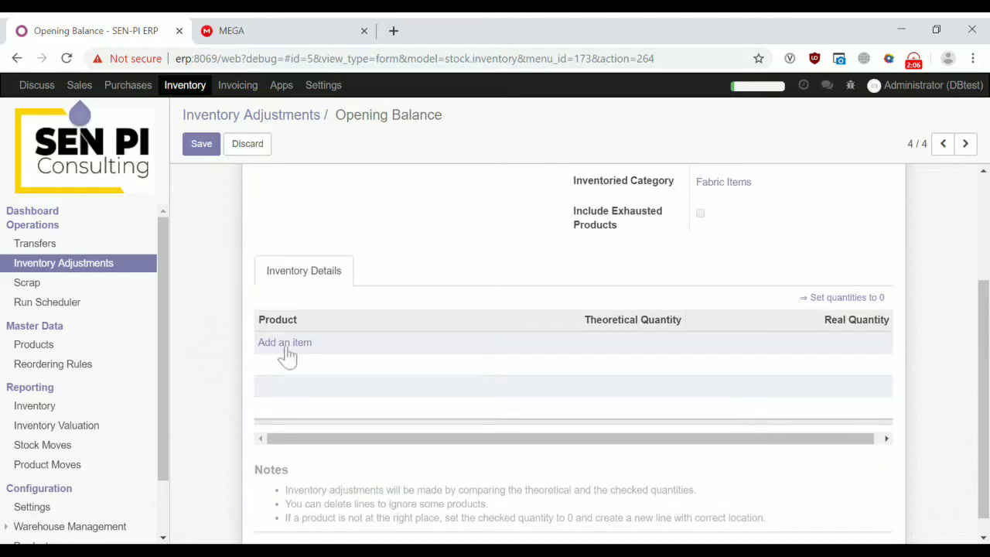
{"action": "scroll", "coordinate": [267, 325], "scroll_direction": "up", "scroll_amount": 2}
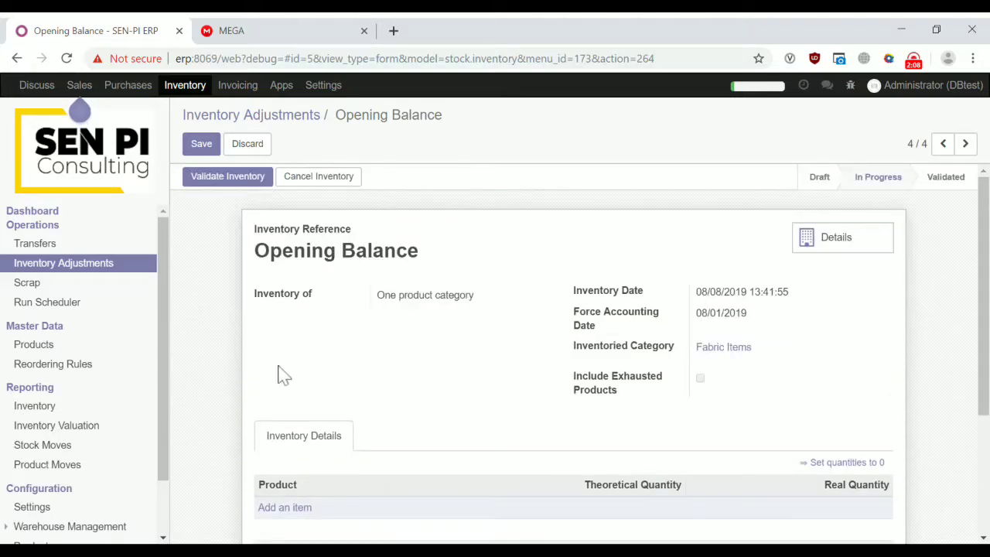
{"action": "left_click", "coordinate": [231, 30]}
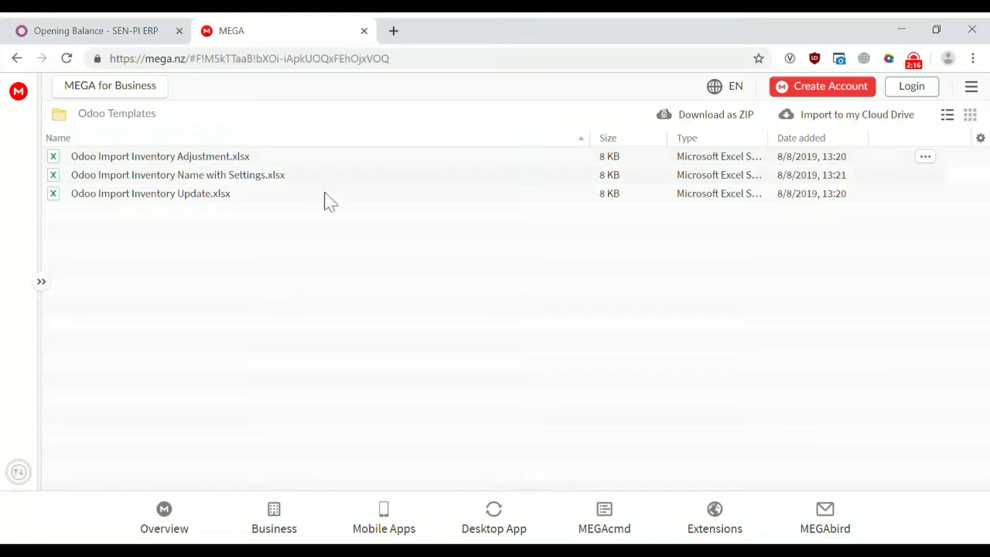
{"action": "key", "text": "alt+Tab"}
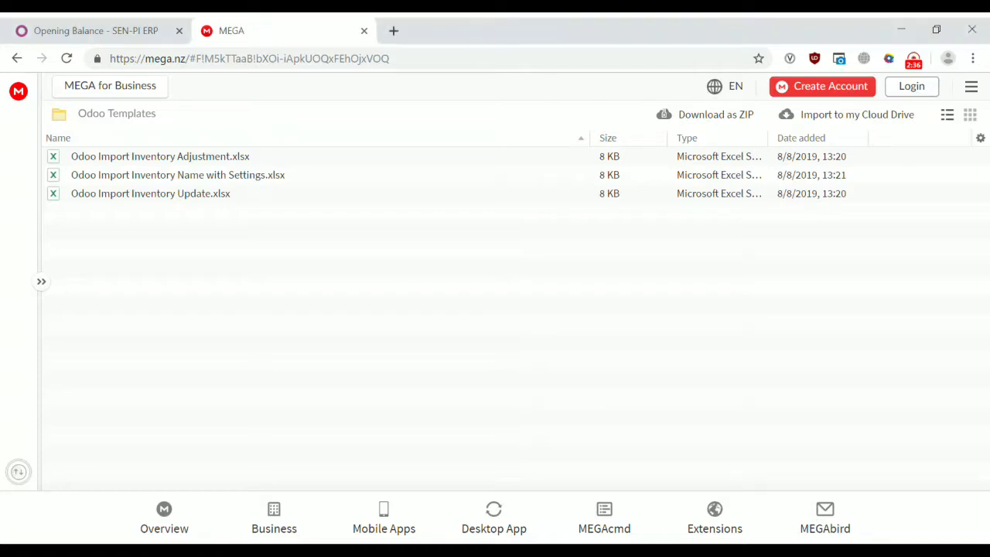
{"action": "left_click", "coordinate": [186, 28]}
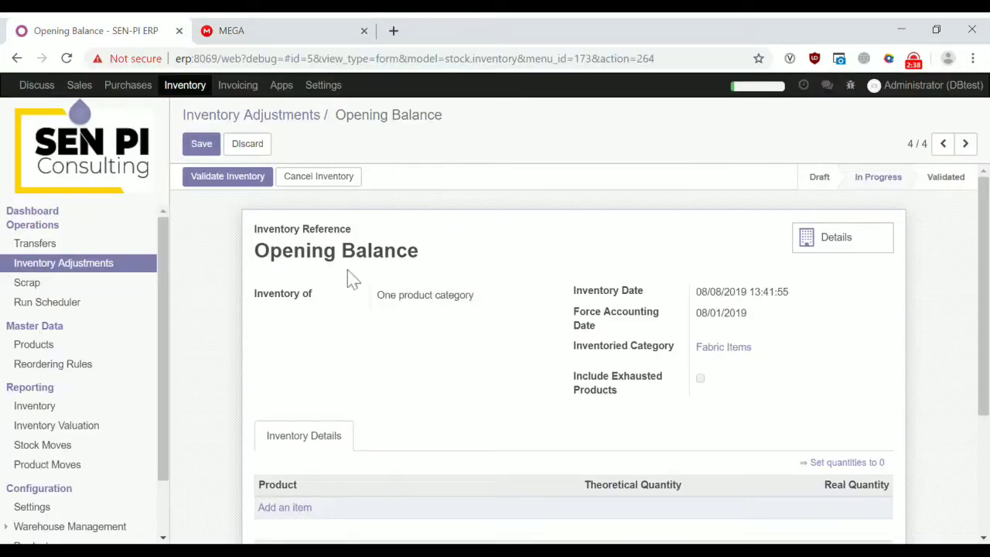
{"action": "scroll", "coordinate": [468, 256], "scroll_direction": "down", "scroll_amount": 2}
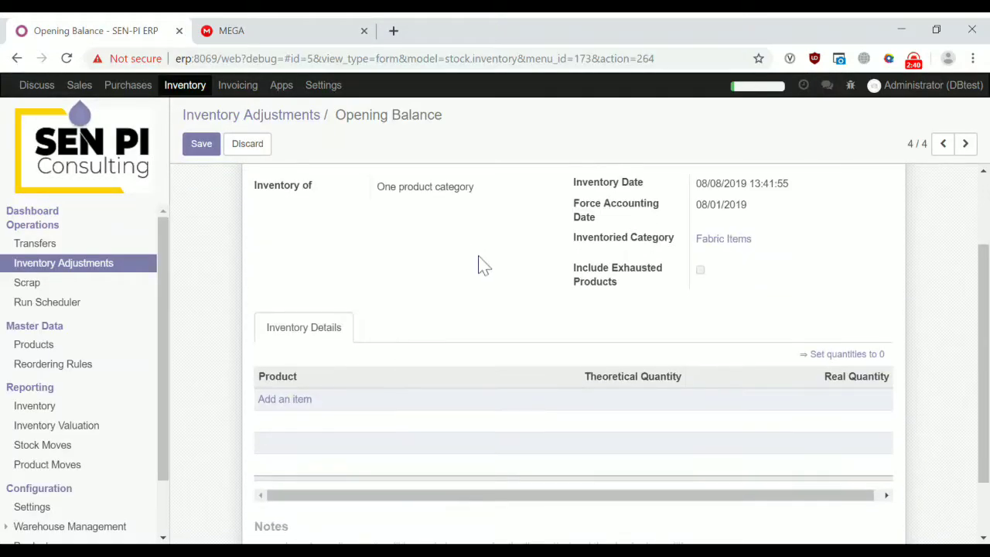
{"action": "scroll", "coordinate": [479, 263], "scroll_direction": "up", "scroll_amount": 2}
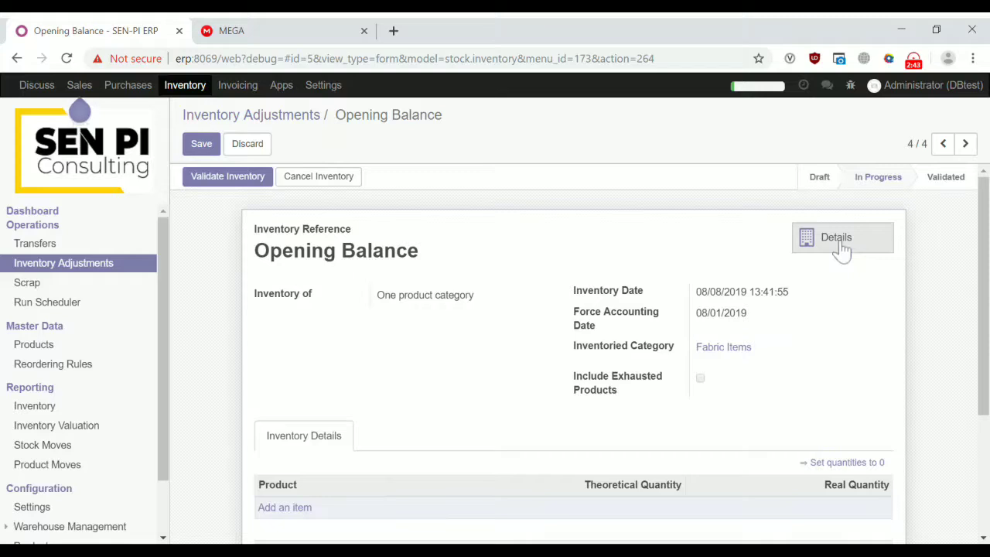
- Import Odoo Import Inventory Adjustment.xlsx into the adjustment's inventory lines after testing the import
{"action": "left_click", "coordinate": [841, 248]}
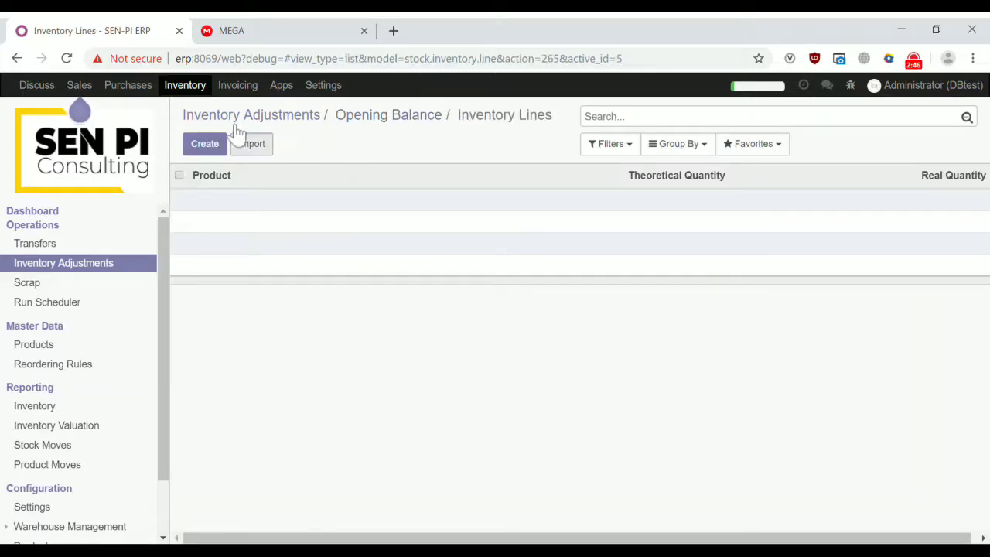
{"action": "left_click", "coordinate": [252, 144]}
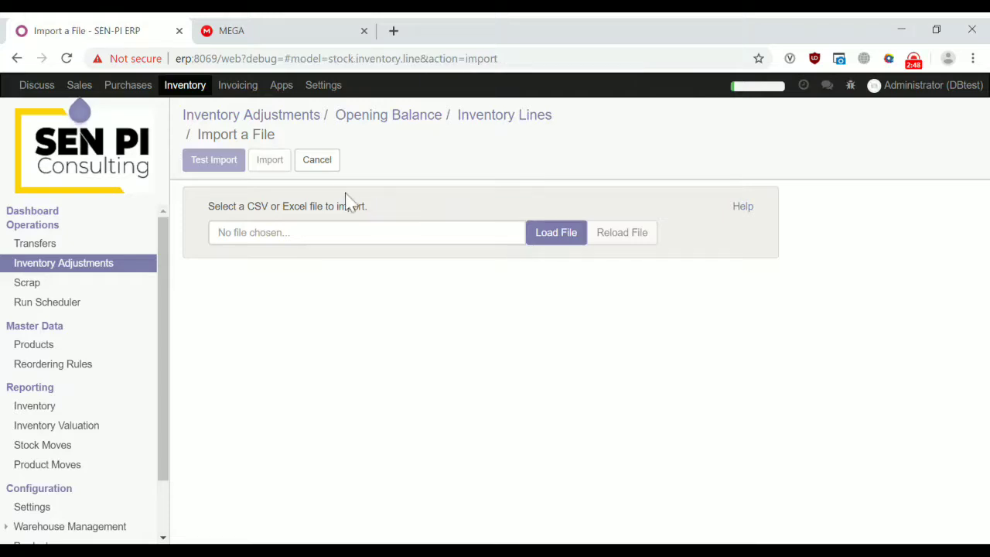
{"action": "left_click", "coordinate": [570, 237]}
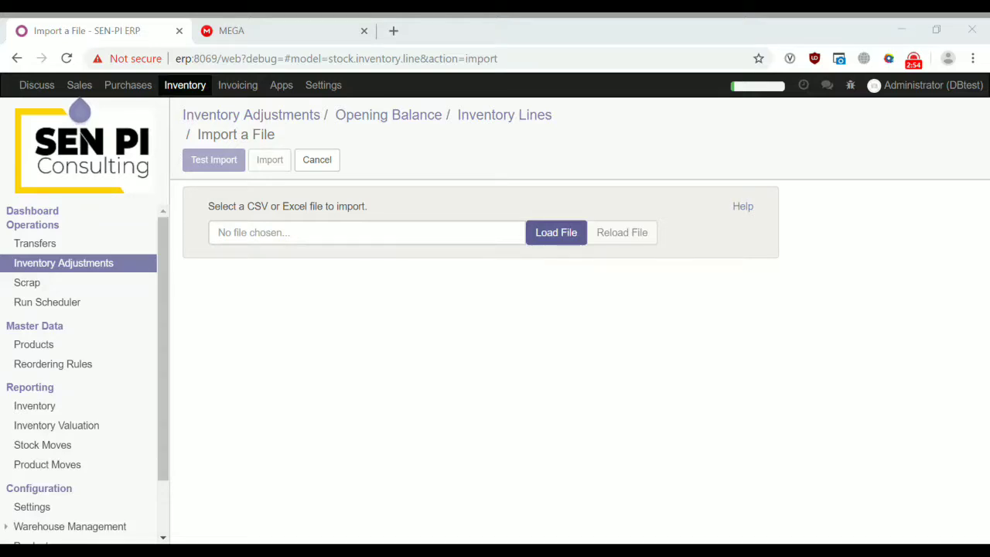
{"action": "double_click", "coordinate": [376, 156]}
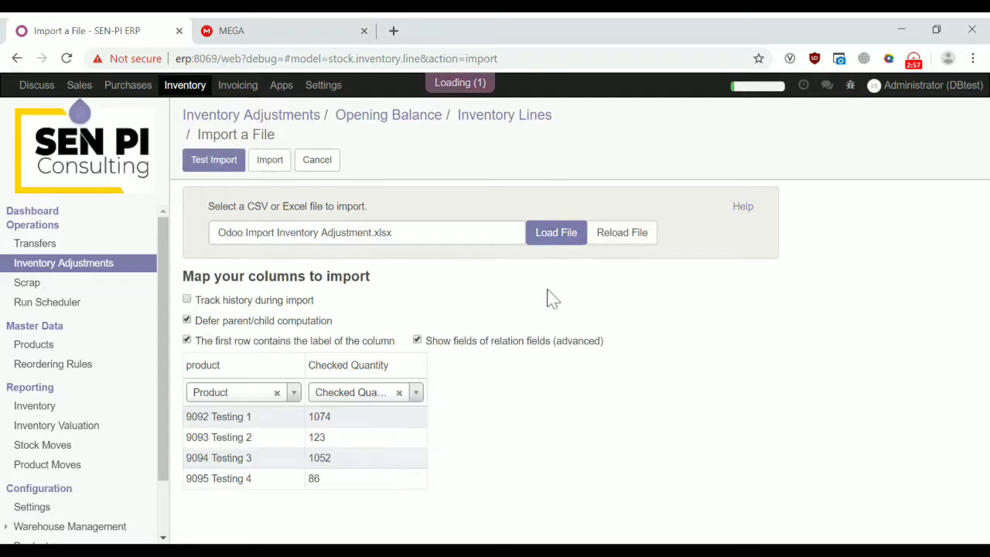
{"action": "left_click", "coordinate": [229, 167]}
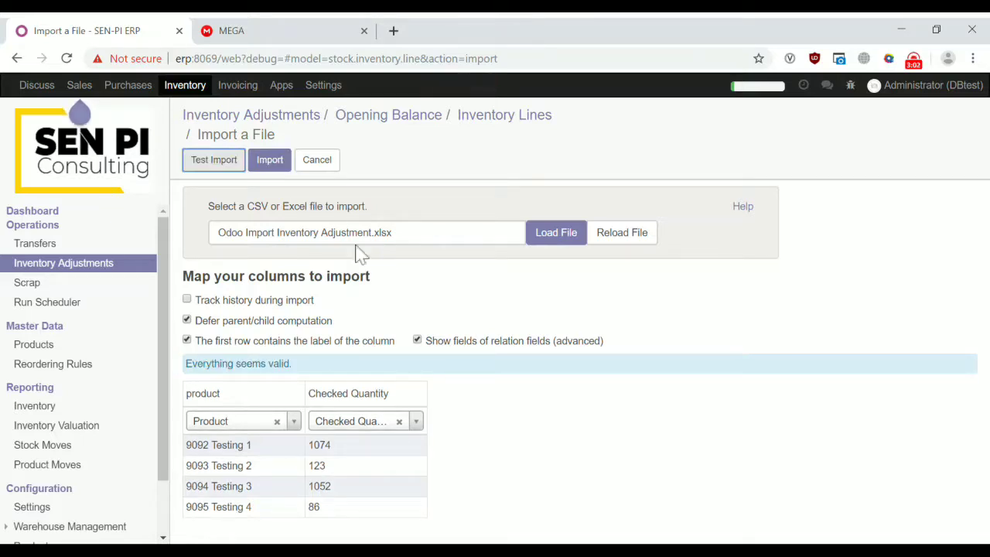
{"action": "left_click", "coordinate": [269, 164]}
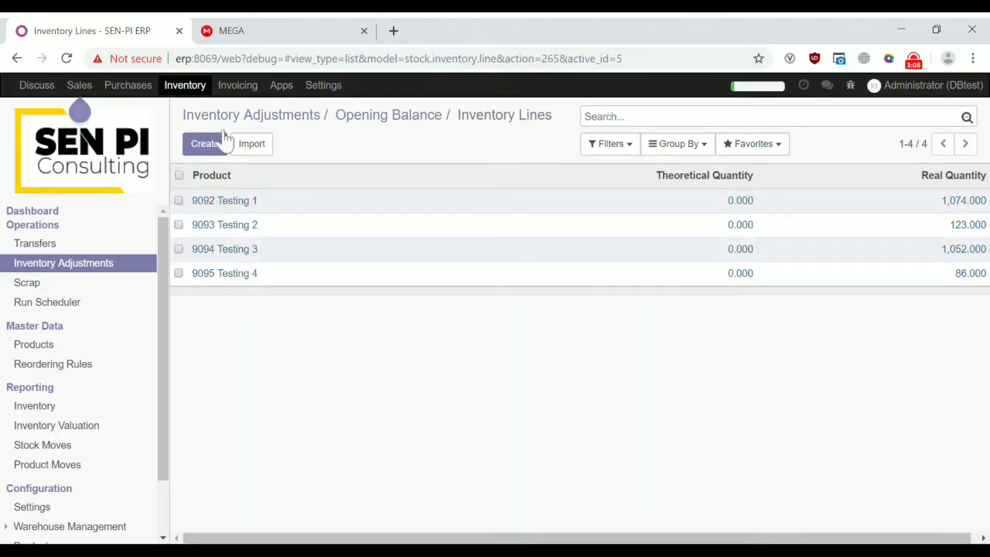
- Validate the Opening Balance inventory adjustment and return to the list of inventory adjustments
{"action": "left_click", "coordinate": [383, 121]}
{"action": "left_click", "coordinate": [232, 175]}
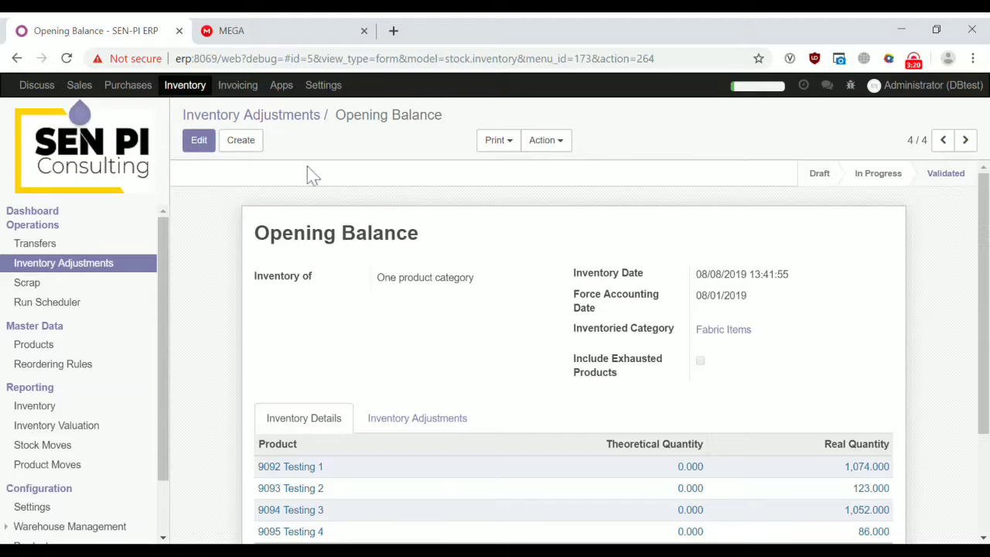
{"action": "left_click", "coordinate": [120, 269]}
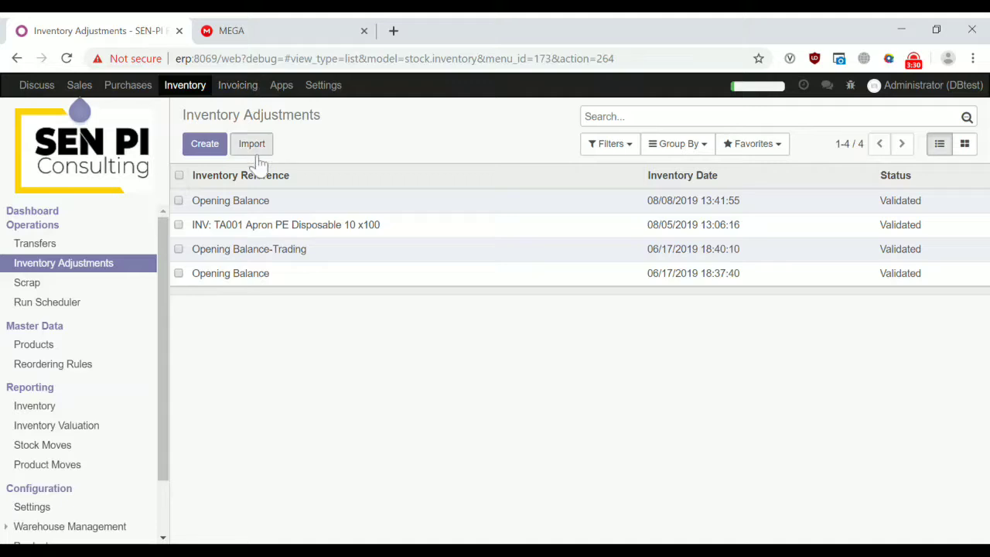
- Open the Fabric Items product category and examine its stock valuation account, 120500 Inventory - Fabric
{"action": "scroll", "coordinate": [103, 431], "scroll_direction": "down", "scroll_amount": 2}
{"action": "left_click", "coordinate": [33, 531]}
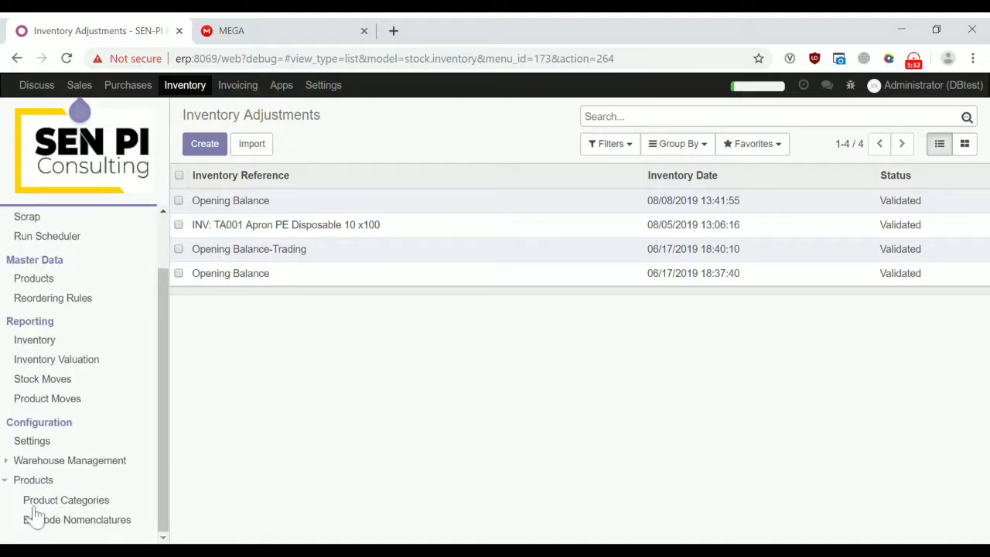
{"action": "left_click", "coordinate": [37, 503]}
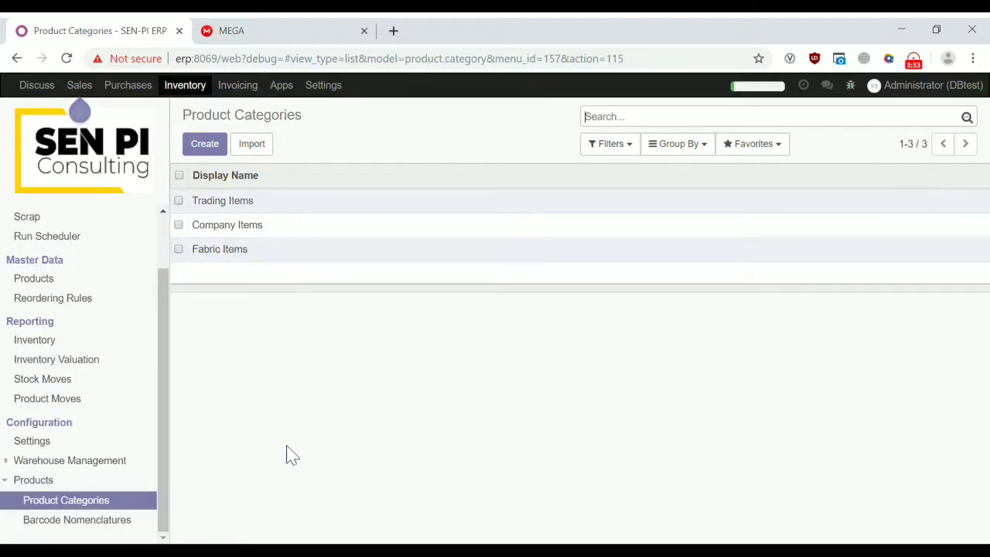
{"action": "left_click", "coordinate": [239, 258]}
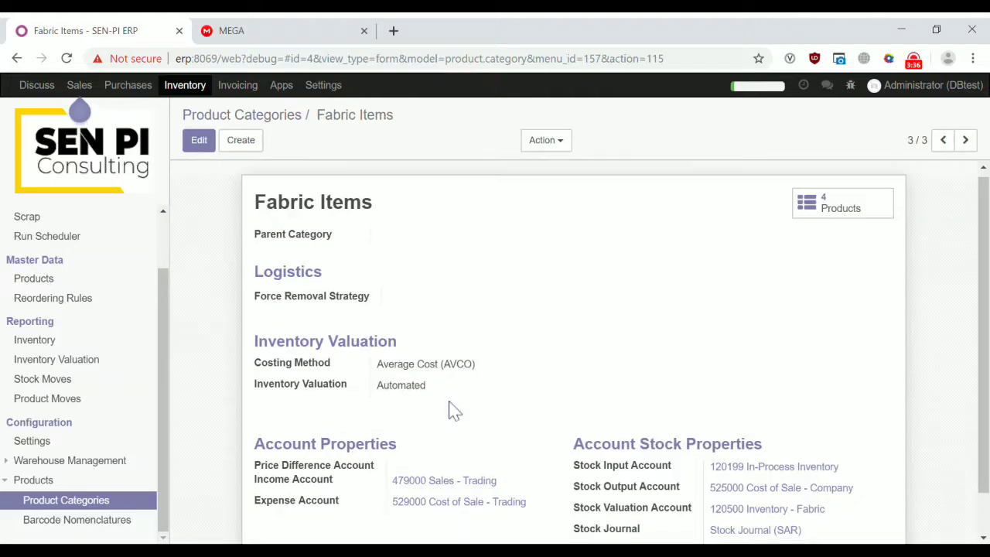
{"action": "scroll", "coordinate": [454, 410], "scroll_direction": "down", "scroll_amount": 1}
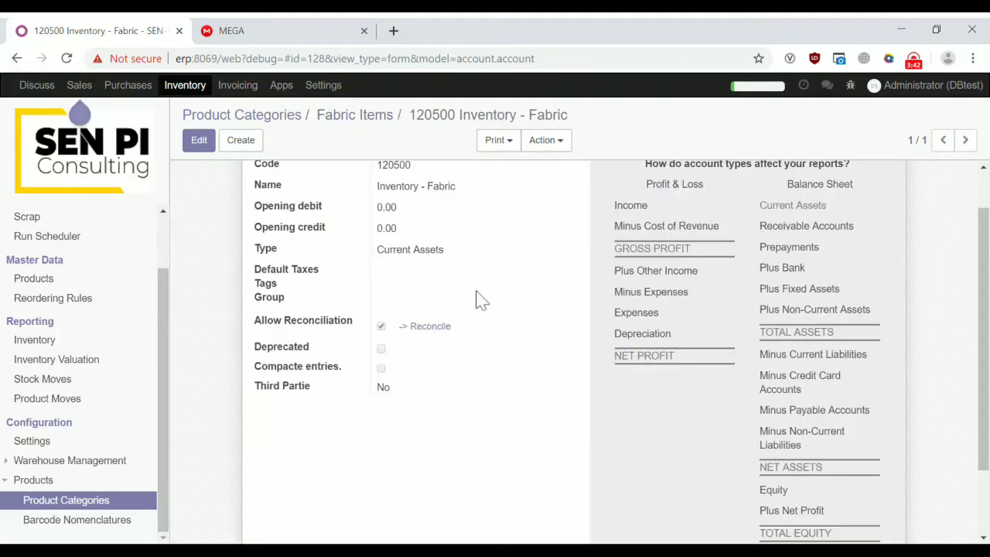
{"action": "scroll", "coordinate": [481, 299], "scroll_direction": "up", "scroll_amount": 1}
- Run the Standard Report in Invoicing as a General Ledger for account 120500 Inventory - Fabric and view its lines
{"action": "left_click", "coordinate": [236, 88]}
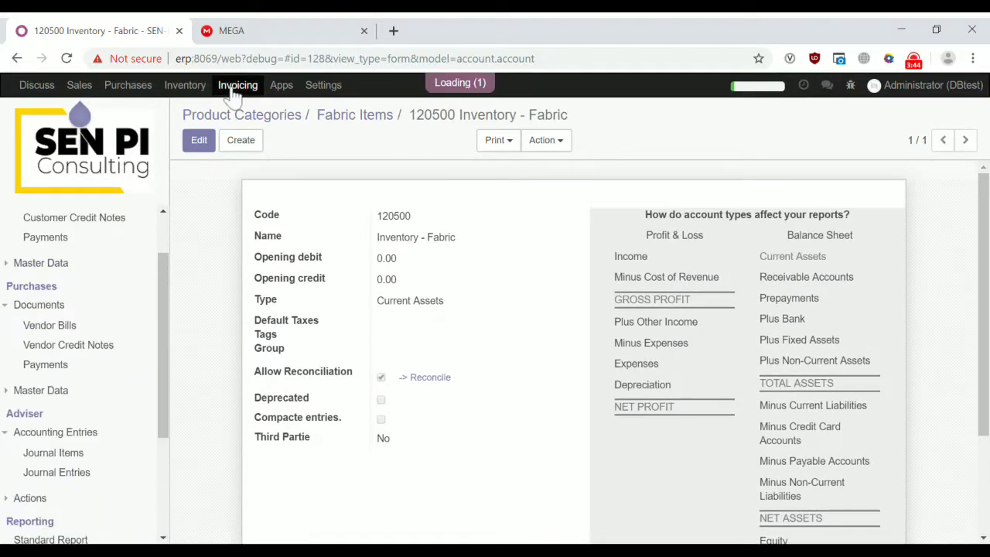
{"action": "scroll", "coordinate": [108, 444], "scroll_direction": "down", "scroll_amount": 2}
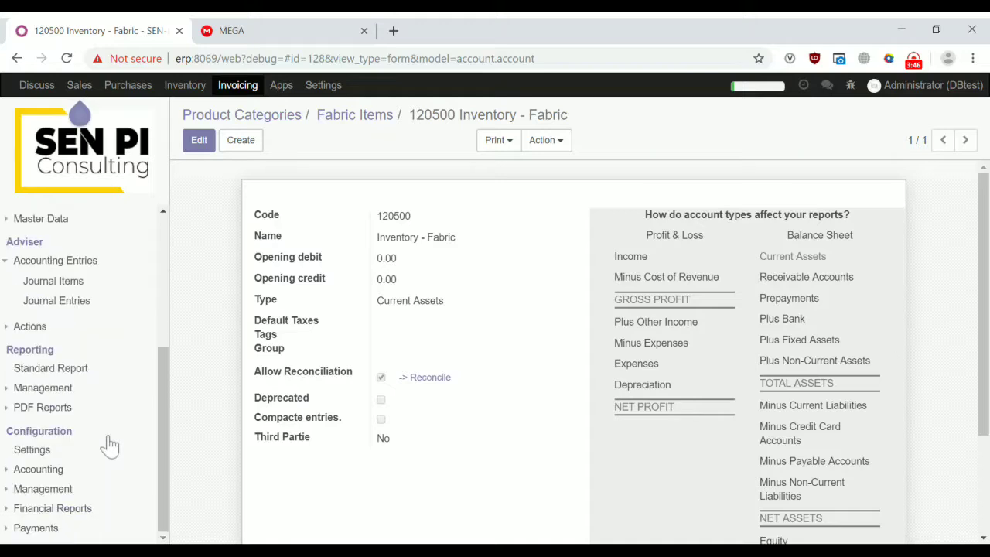
{"action": "left_click", "coordinate": [70, 373]}
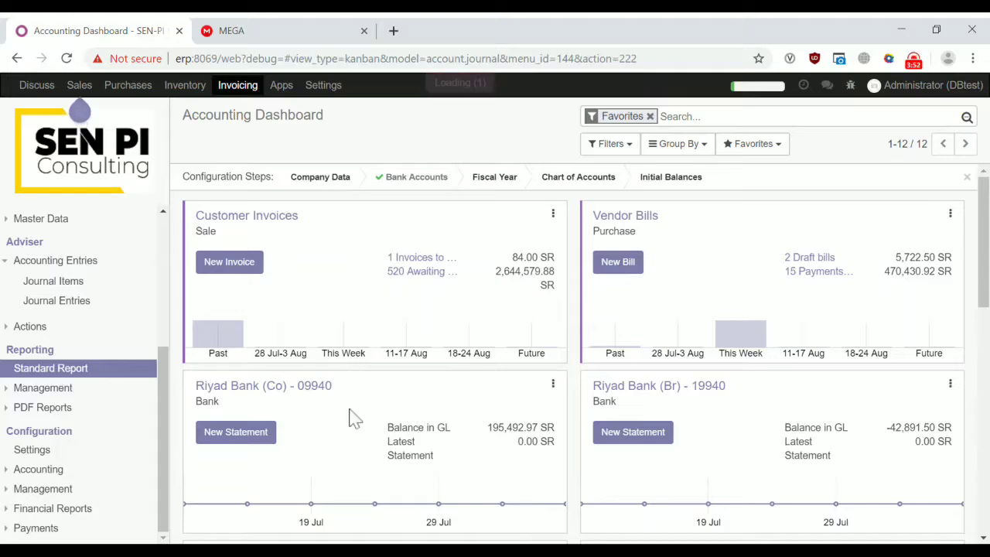
{"action": "left_click", "coordinate": [339, 439]}
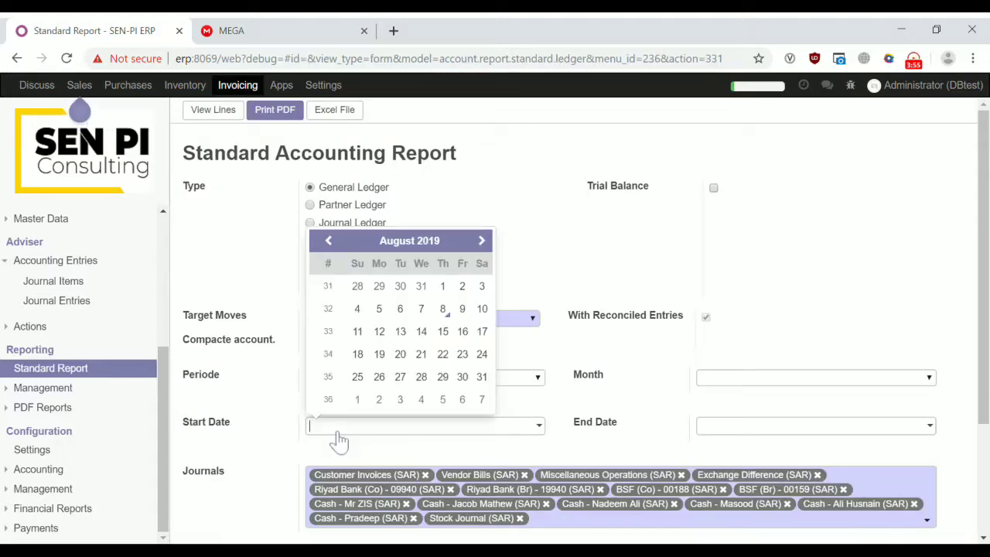
{"action": "left_click", "coordinate": [255, 457]}
{"action": "scroll", "coordinate": [259, 456], "scroll_direction": "down", "scroll_amount": 2}
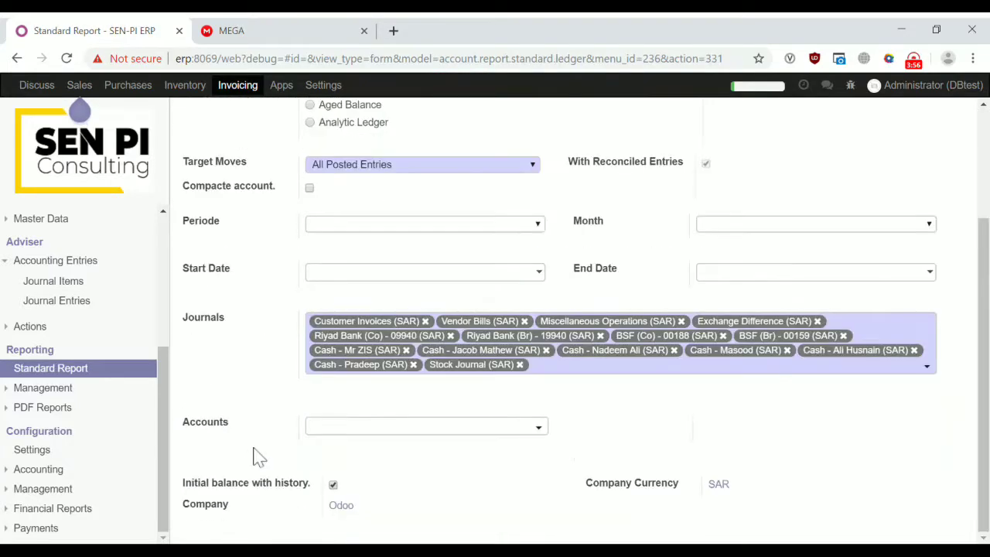
{"action": "left_click", "coordinate": [353, 433]}
{"action": "type", "text": "inventory"}
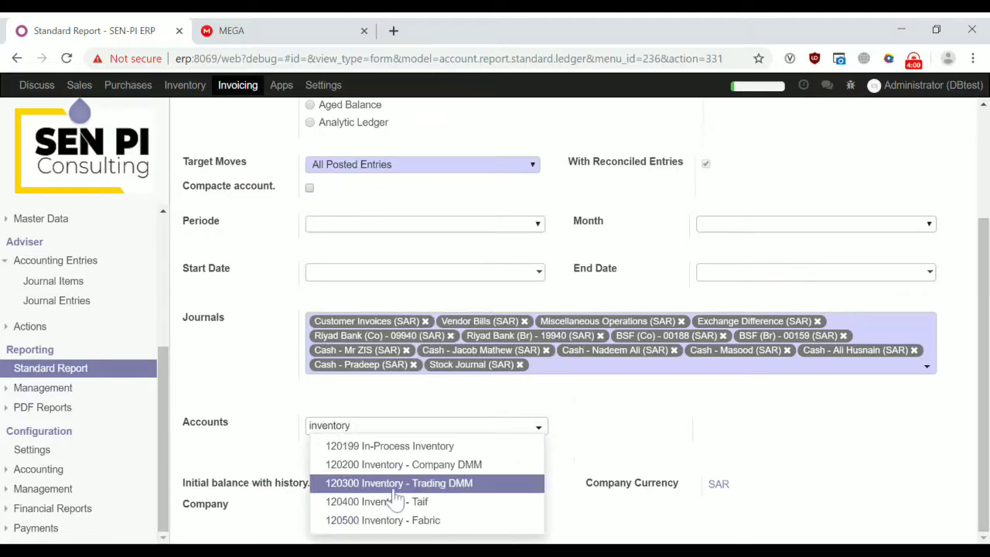
{"action": "left_click", "coordinate": [334, 525]}
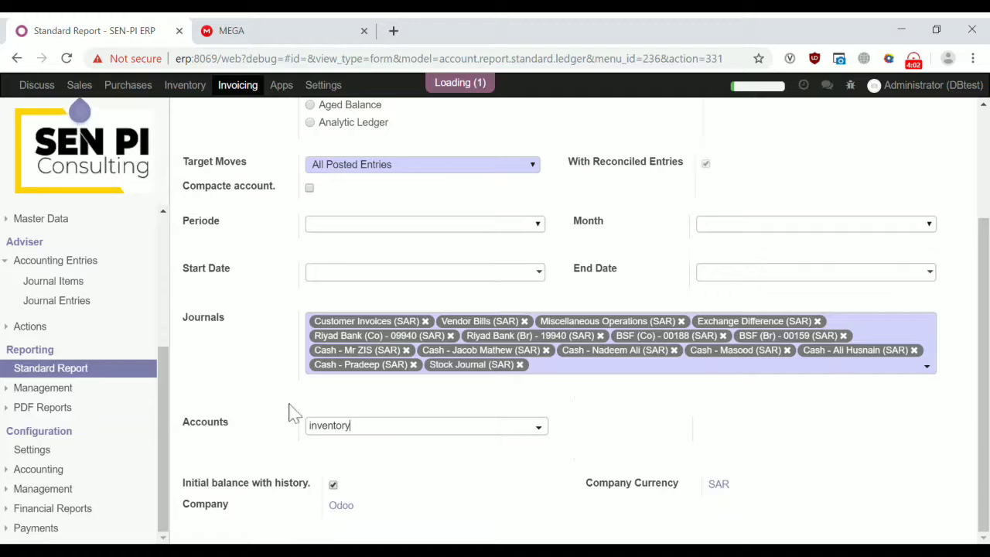
{"action": "scroll", "coordinate": [257, 142], "scroll_direction": "up", "scroll_amount": 3}
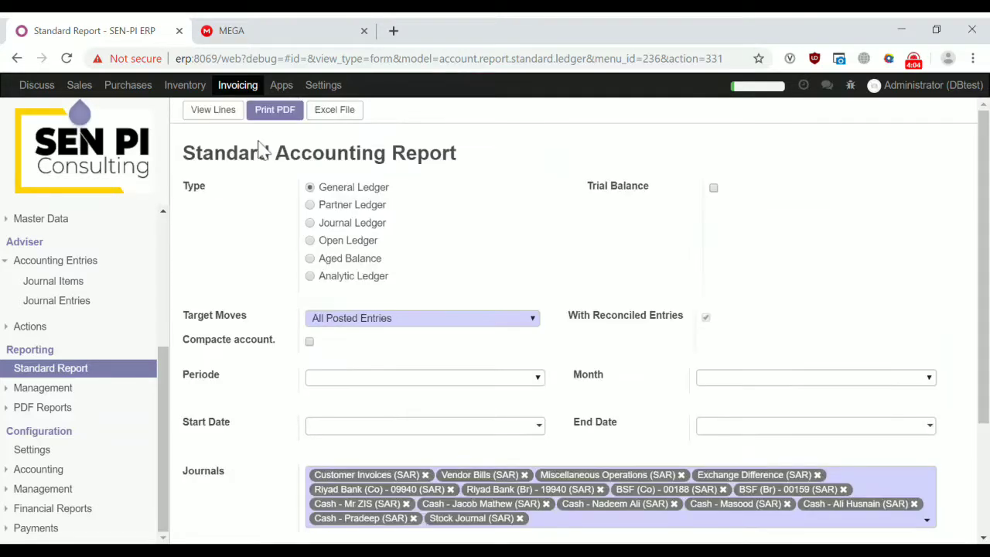
{"action": "left_click", "coordinate": [228, 112]}
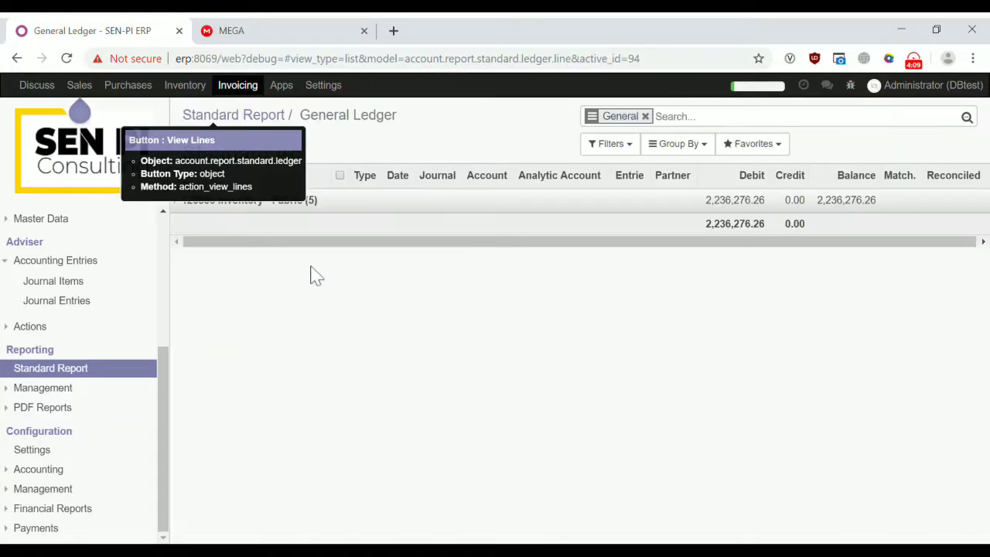
- Expand the 120500 Inventory - Fabric group and select stock journal entries STJ/2019/0020 to STJ/2019/0023 to total their debits
{"action": "left_click", "coordinate": [436, 203]}
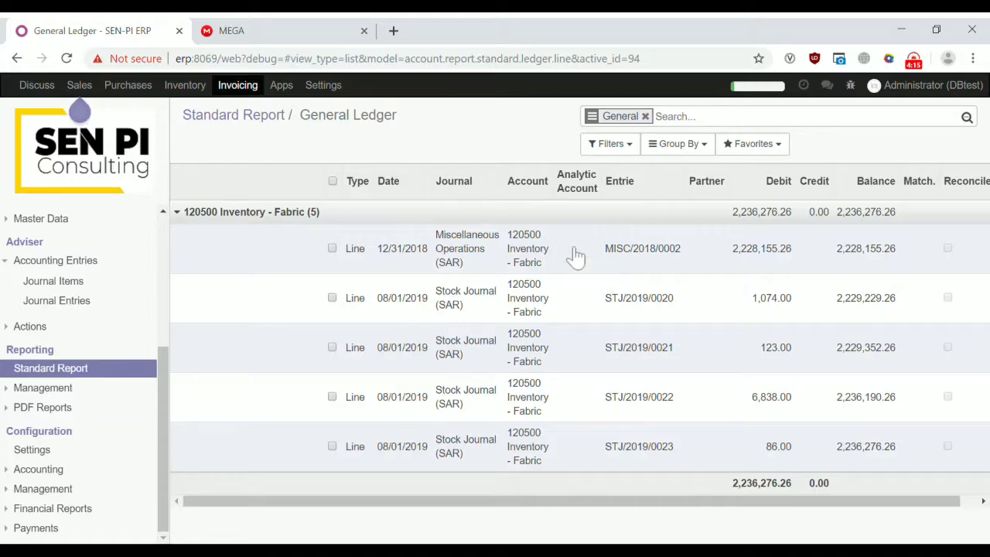
{"action": "left_click", "coordinate": [332, 298]}
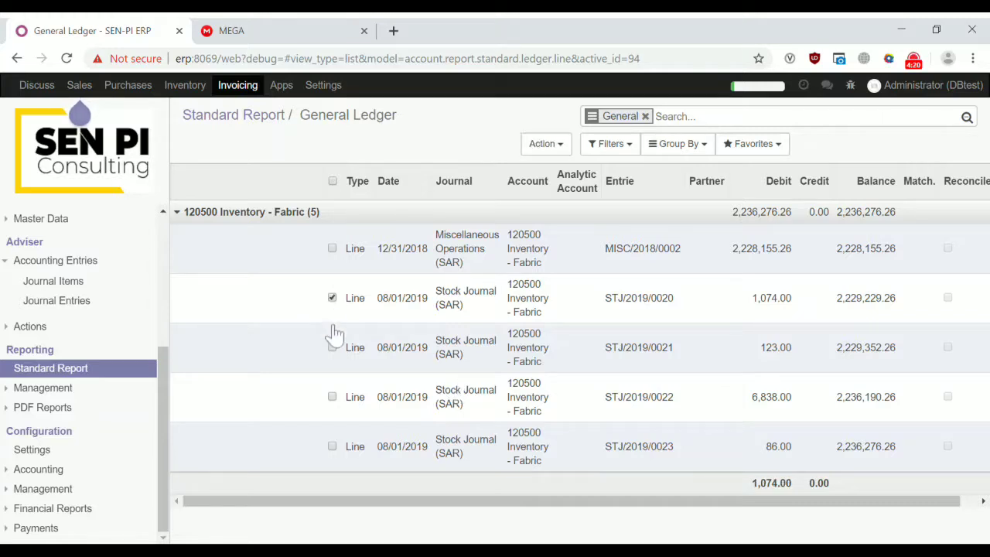
{"action": "left_click", "coordinate": [333, 348]}
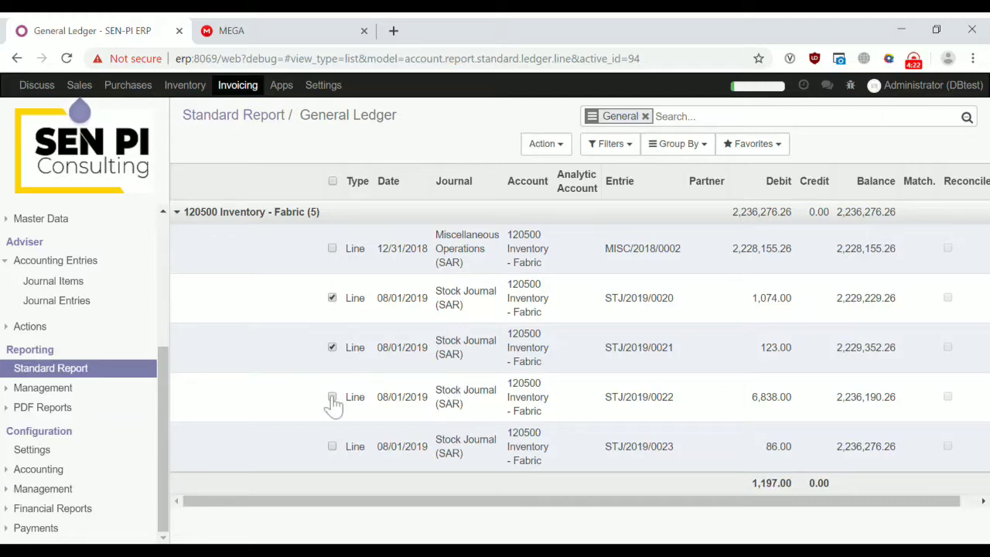
{"action": "left_click", "coordinate": [332, 397]}
{"action": "left_click", "coordinate": [333, 447]}
- Switch to the Inventory app and check the import templates in the Odoo Templates folder on MEGA
{"action": "scroll", "coordinate": [159, 300], "scroll_direction": "up", "scroll_amount": 3}
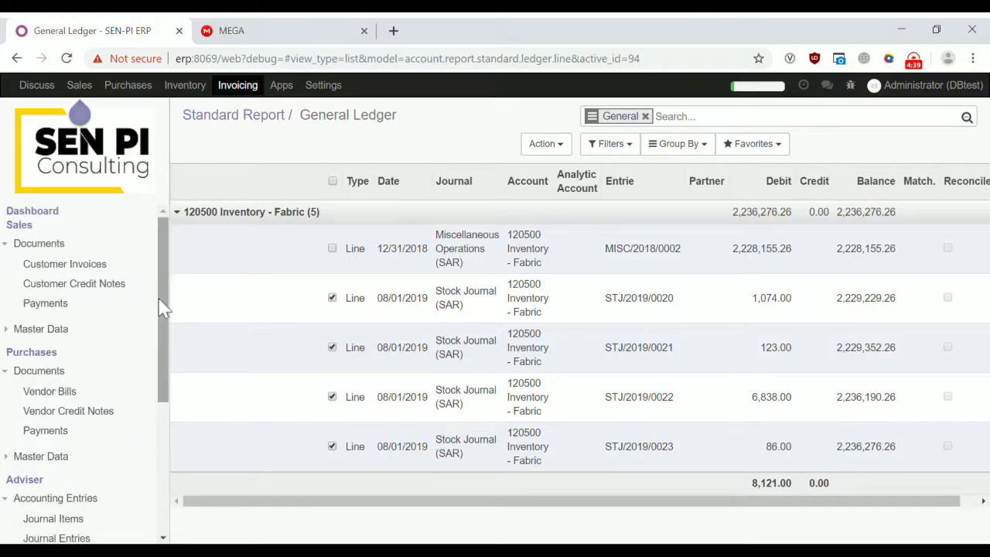
{"action": "left_click", "coordinate": [193, 91]}
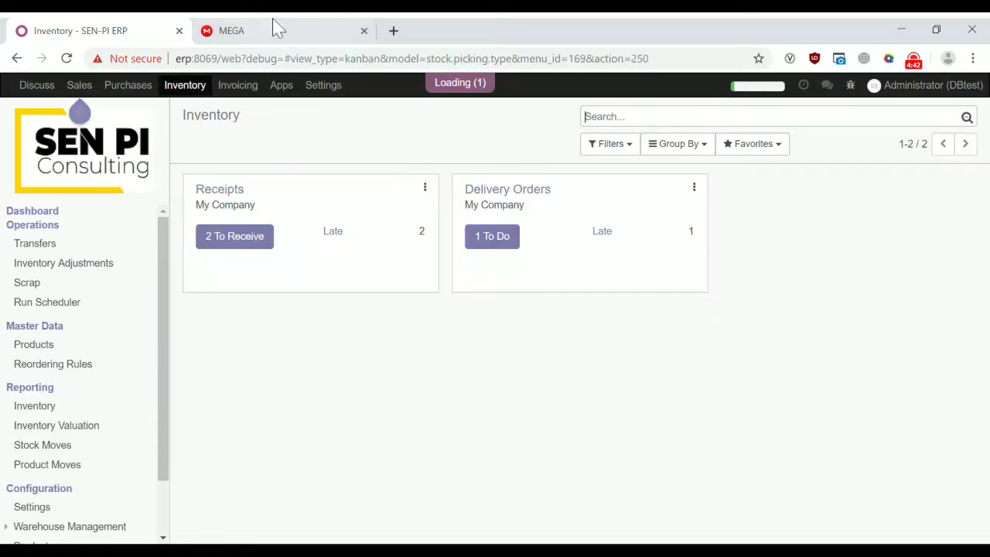
{"action": "left_click", "coordinate": [274, 28]}
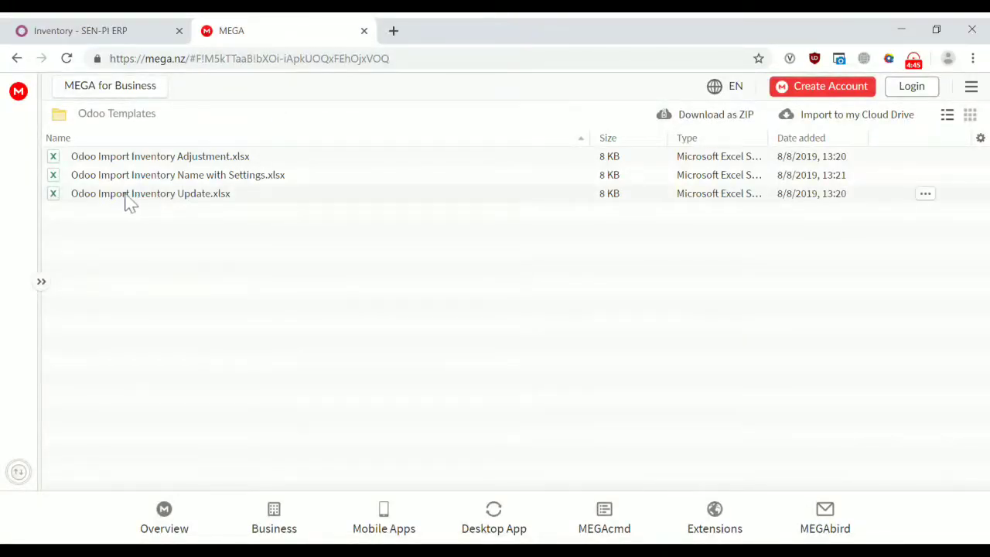
{"action": "left_click", "coordinate": [128, 29]}
- Open the Inventory product catalogue and group the products by Internal Category
{"action": "left_click", "coordinate": [60, 354]}
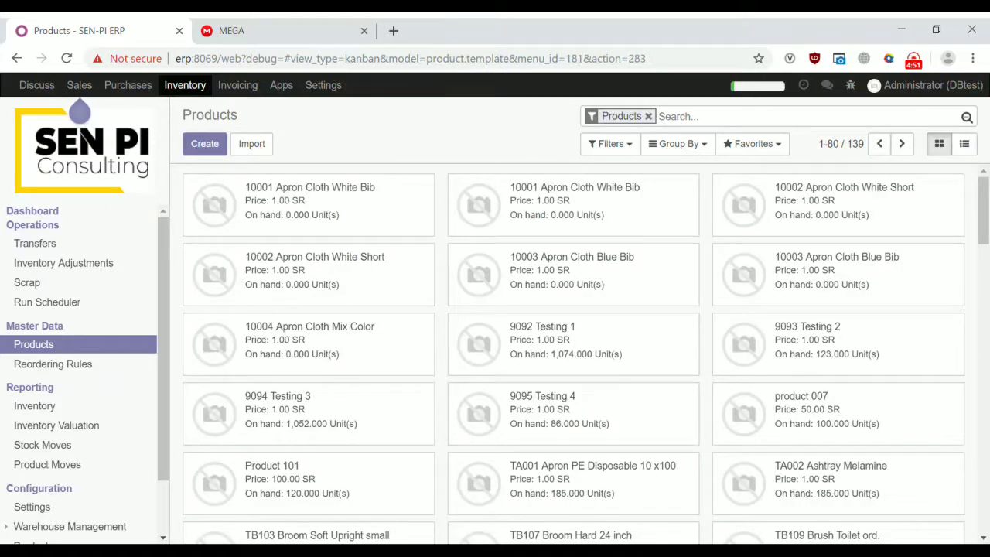
{"action": "left_click", "coordinate": [686, 151]}
{"action": "left_click", "coordinate": [701, 171]}
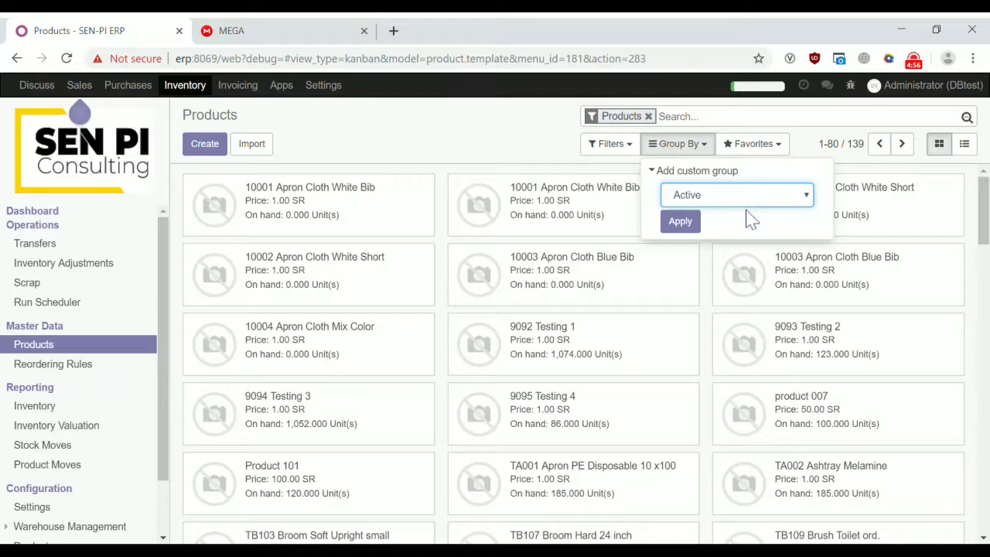
{"action": "left_click", "coordinate": [706, 413]}
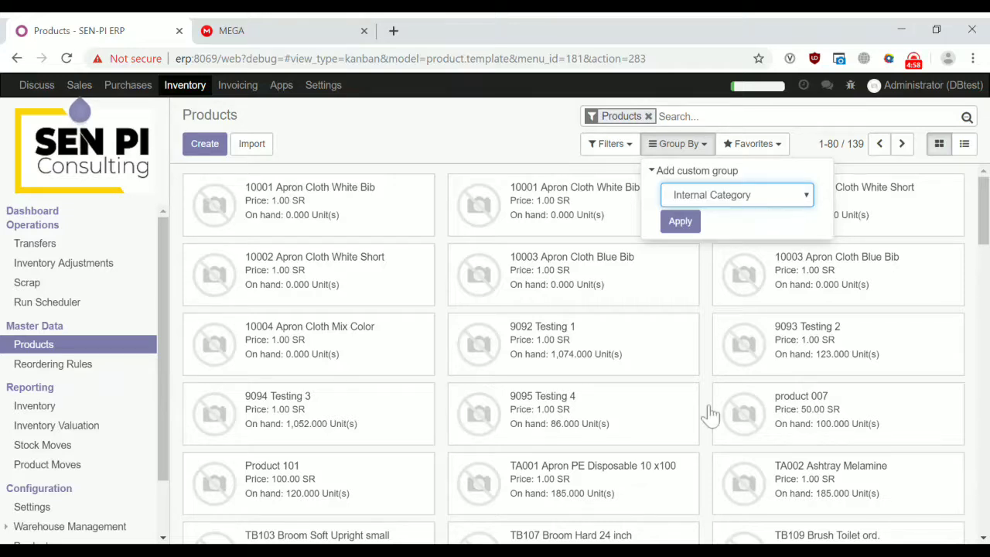
{"action": "left_click", "coordinate": [679, 222]}
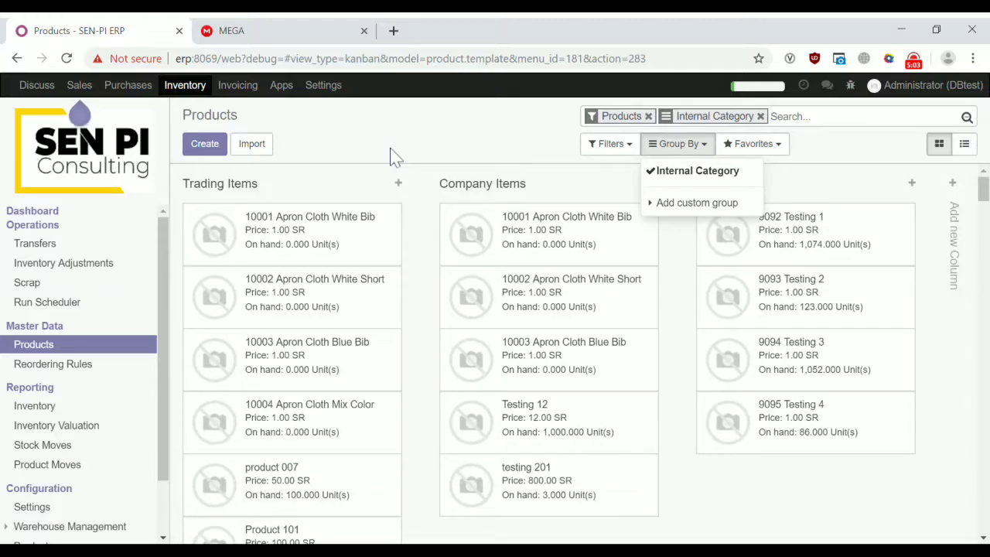
{"action": "left_click", "coordinate": [392, 156]}
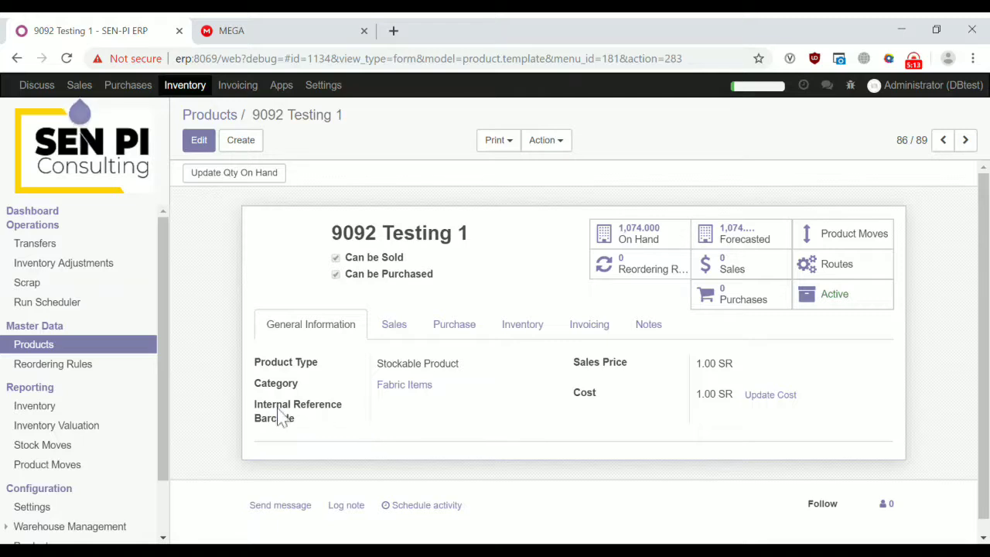
- Examine the Internal Reference field on the product 9092 Testing 1
{"action": "mouse_move", "coordinate": [261, 415]}
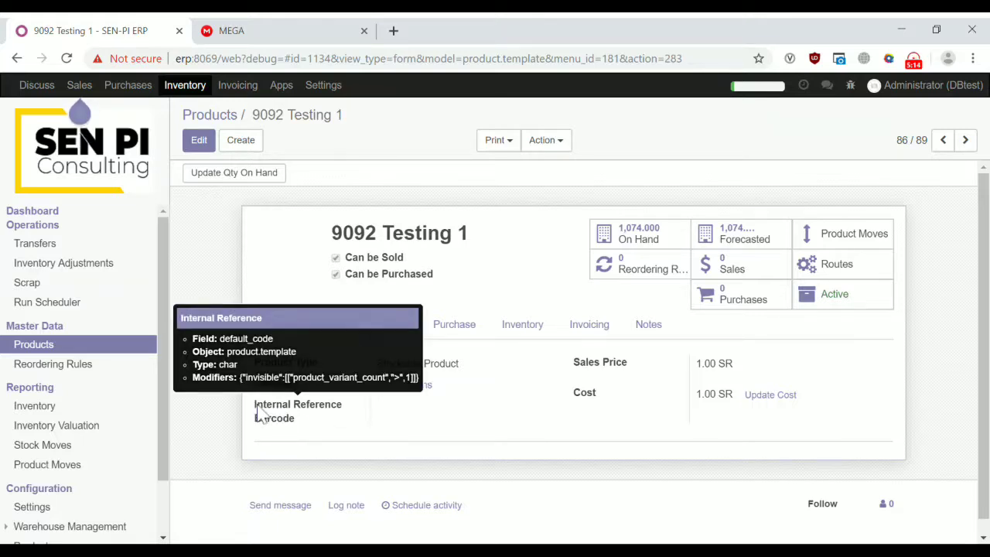
{"action": "left_click_drag", "start_coordinate": [257, 411], "coordinate": [346, 413]}
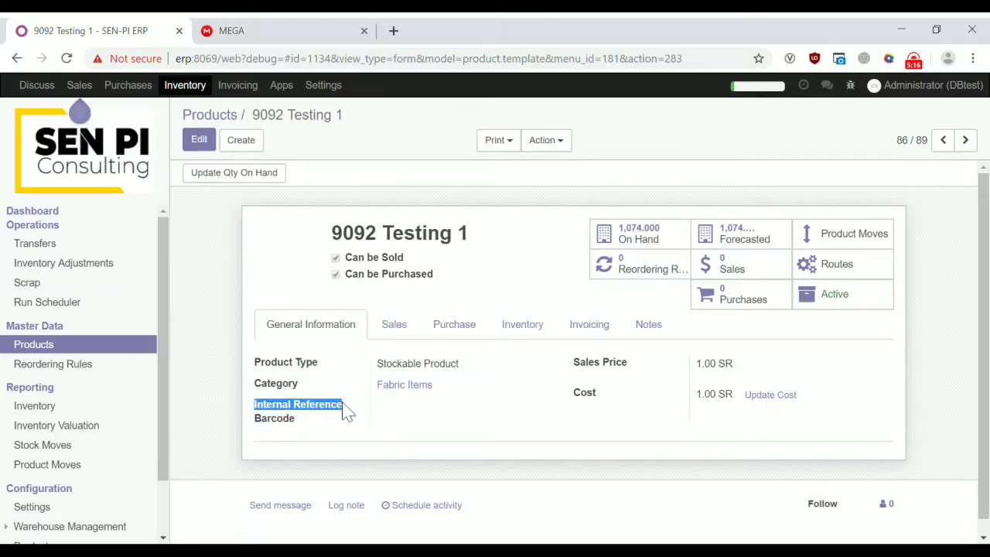
{"action": "left_click", "coordinate": [391, 411]}
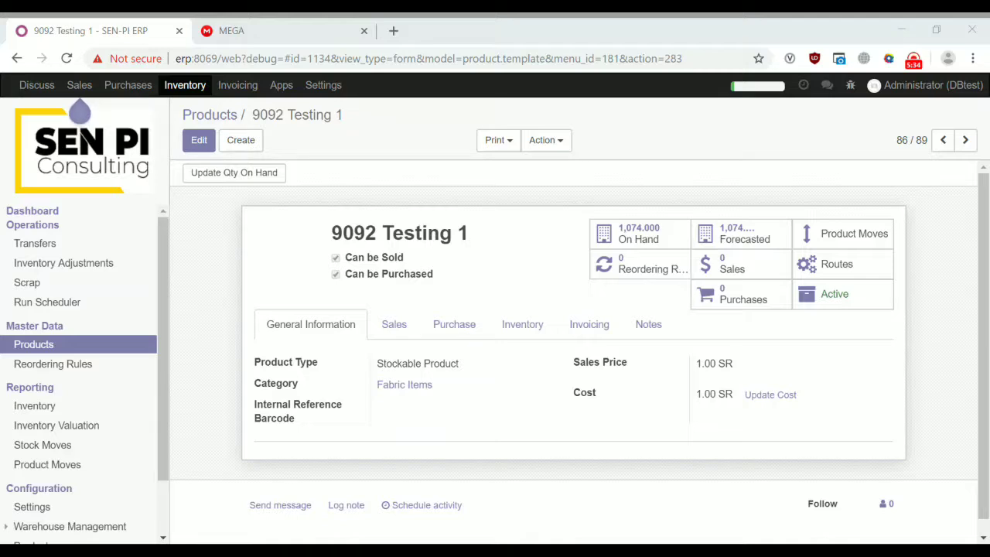
{"action": "key", "text": "alt+Tab"}
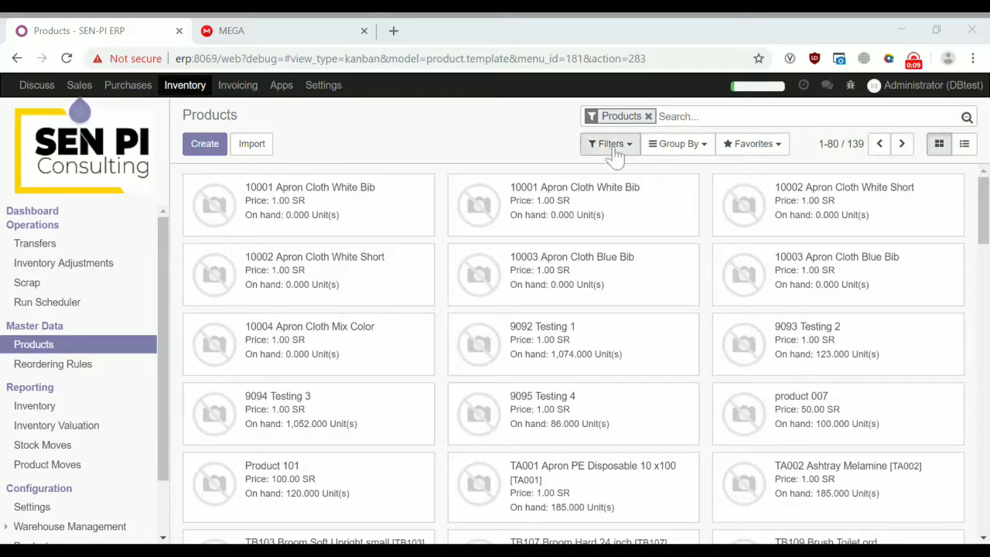
- Group the products by Internal Category with a custom group and show them as a list
{"action": "left_click", "coordinate": [678, 144]}
{"action": "left_click", "coordinate": [681, 180]}
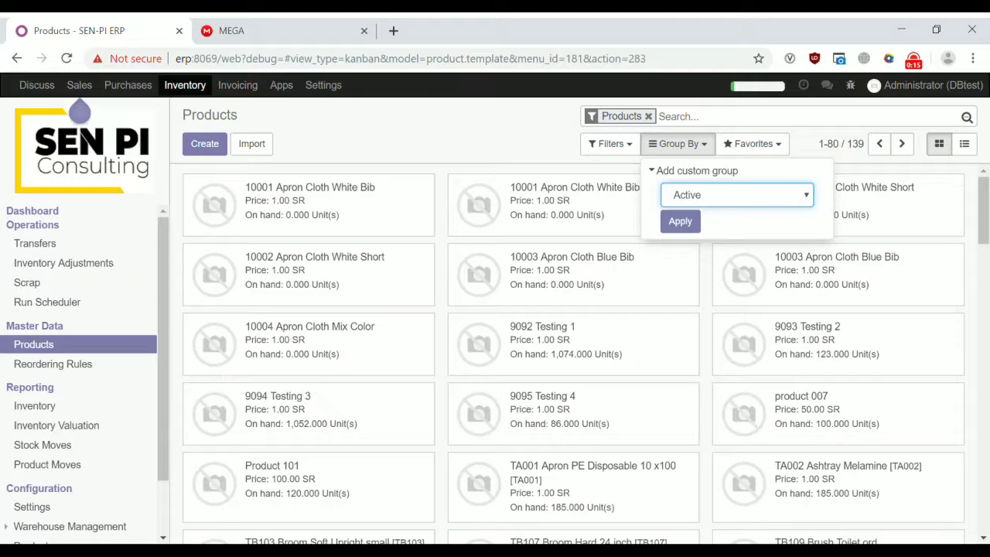
{"action": "left_click", "coordinate": [735, 226]}
{"action": "left_click", "coordinate": [695, 222]}
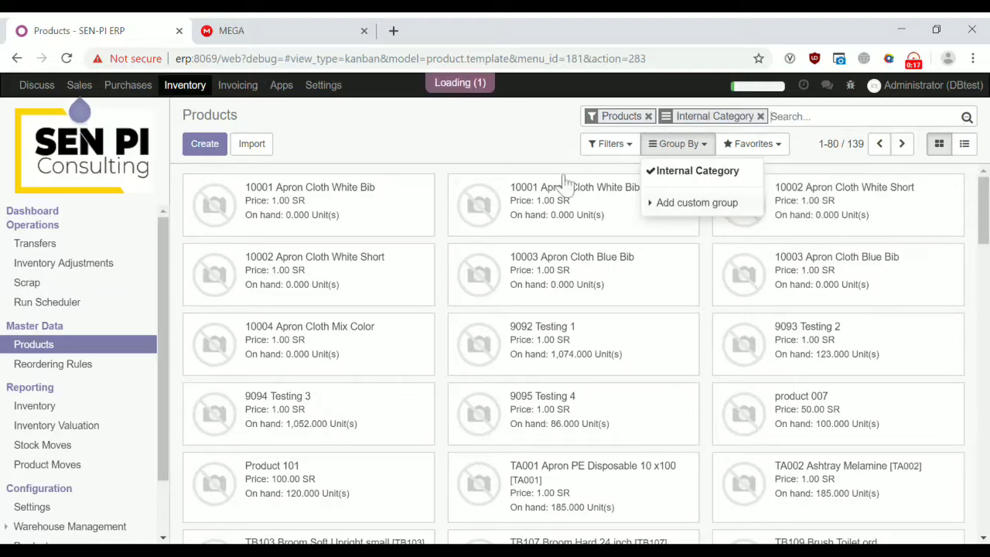
{"action": "left_click", "coordinate": [445, 149]}
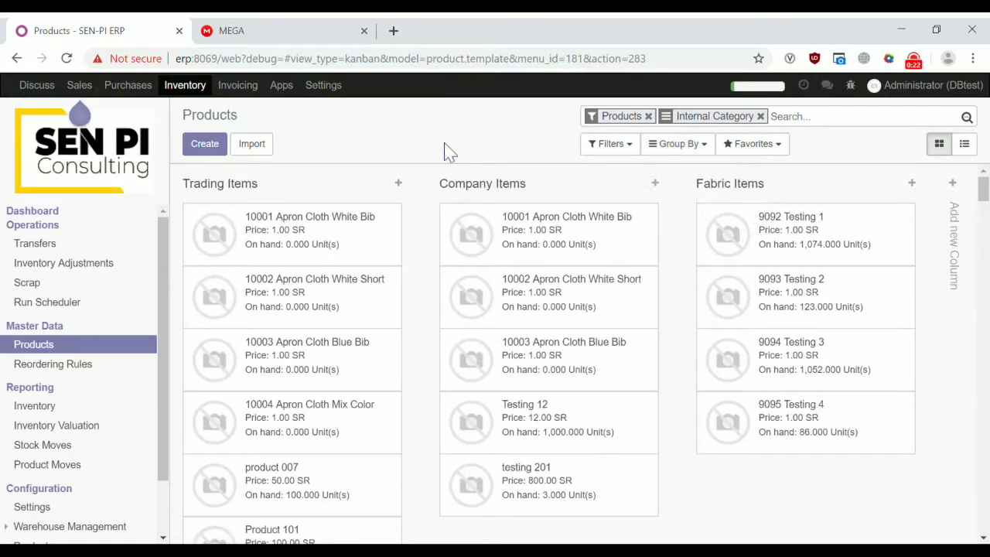
{"action": "left_click", "coordinate": [963, 145]}
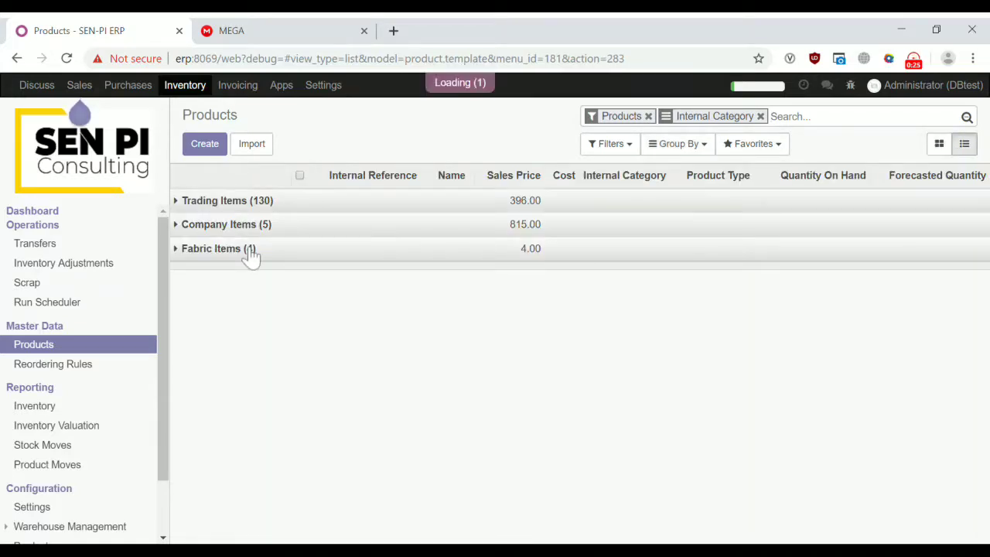
- Expand the Fabric Items category and select the products 9092 Testing 1 through 9095 Testing 4
{"action": "left_click", "coordinate": [250, 249]}
{"action": "left_click", "coordinate": [290, 272]}
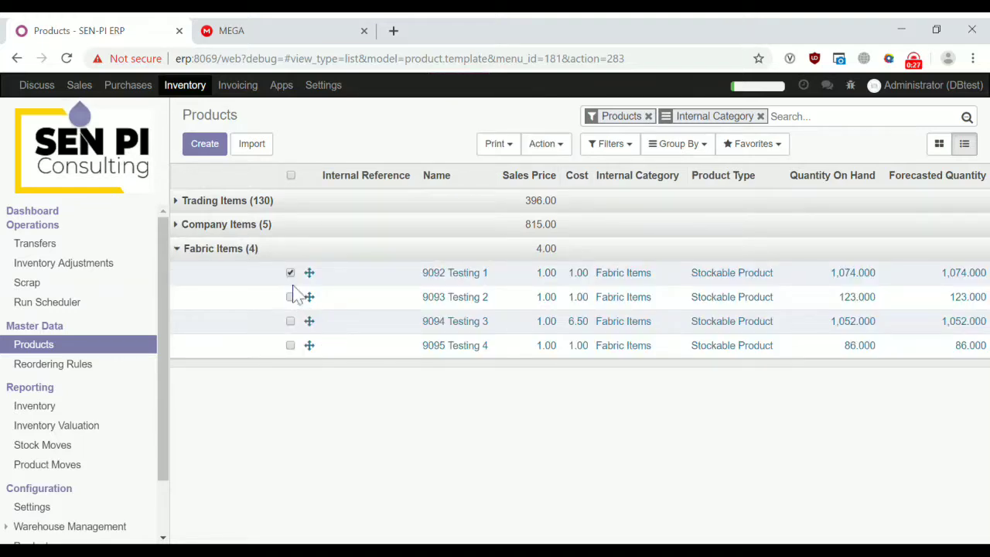
{"action": "left_click", "coordinate": [290, 297]}
{"action": "left_click", "coordinate": [290, 321]}
{"action": "left_click", "coordinate": [290, 345]}
- Start a data export of the selected Fabric Items products and add the Name field to the fields to export
{"action": "left_click", "coordinate": [555, 147]}
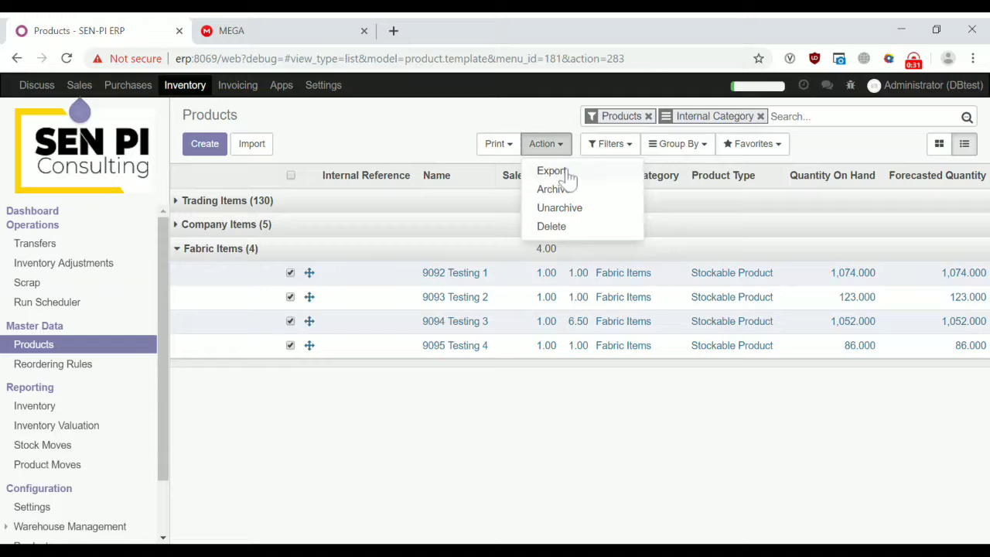
{"action": "left_click", "coordinate": [411, 147]}
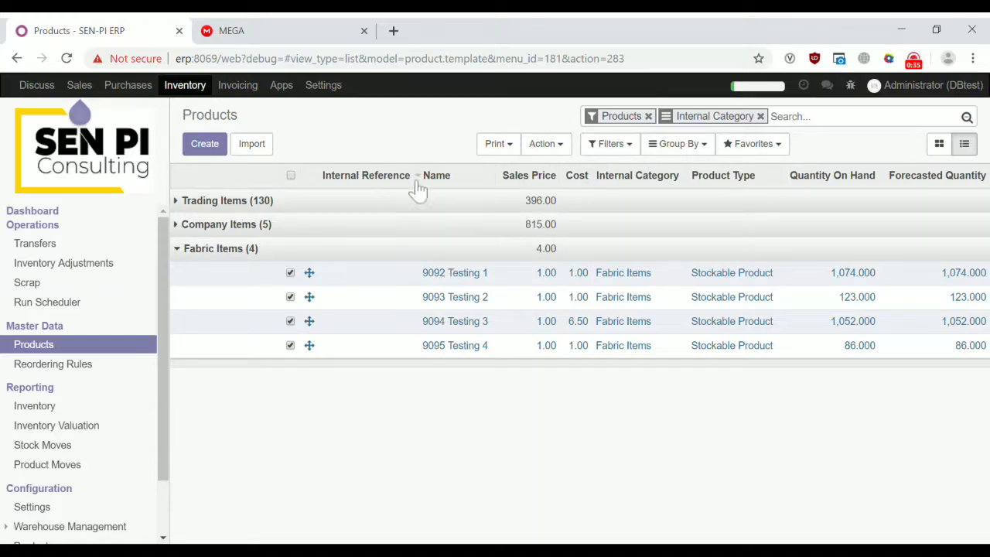
{"action": "left_click", "coordinate": [553, 147]}
{"action": "left_click", "coordinate": [552, 171]}
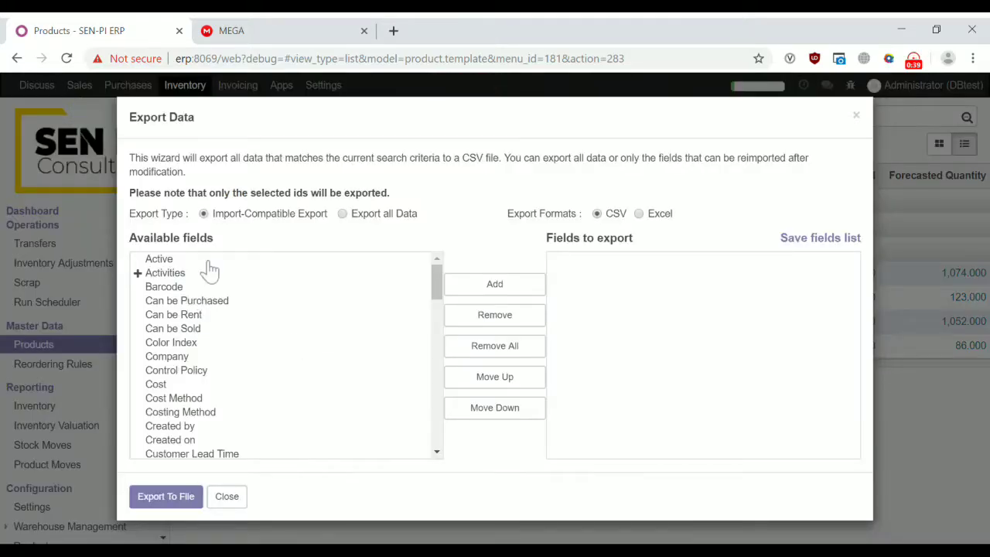
{"action": "scroll", "coordinate": [435, 340], "scroll_direction": "down", "scroll_amount": 3}
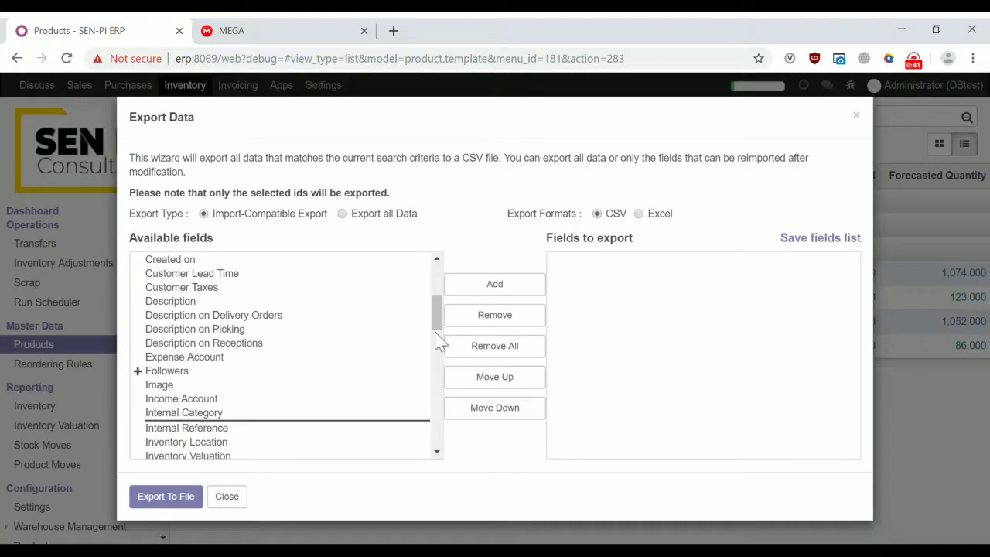
{"action": "scroll", "coordinate": [436, 340], "scroll_direction": "down", "scroll_amount": 2}
{"action": "scroll", "coordinate": [437, 372], "scroll_direction": "down", "scroll_amount": 3}
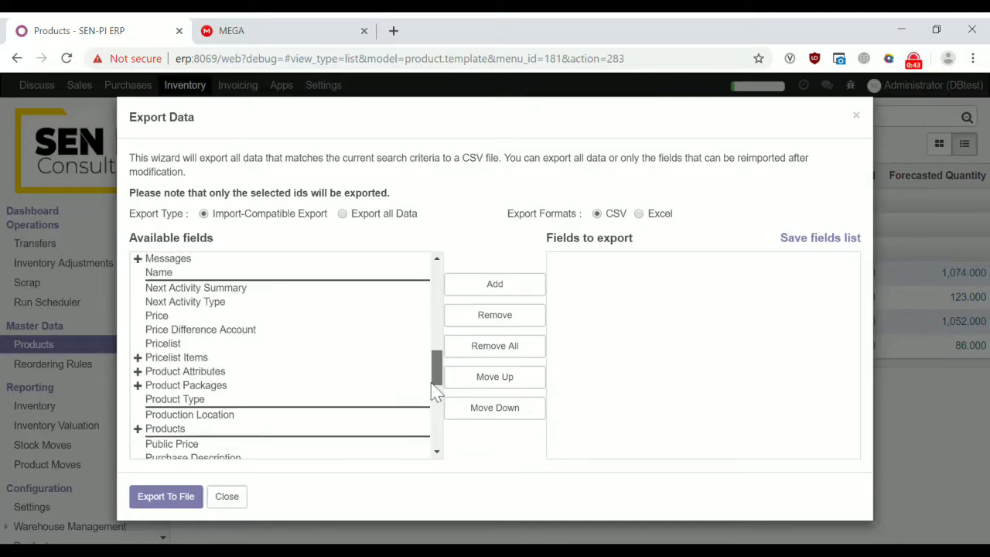
{"action": "left_click", "coordinate": [210, 273]}
{"action": "left_click", "coordinate": [501, 291]}
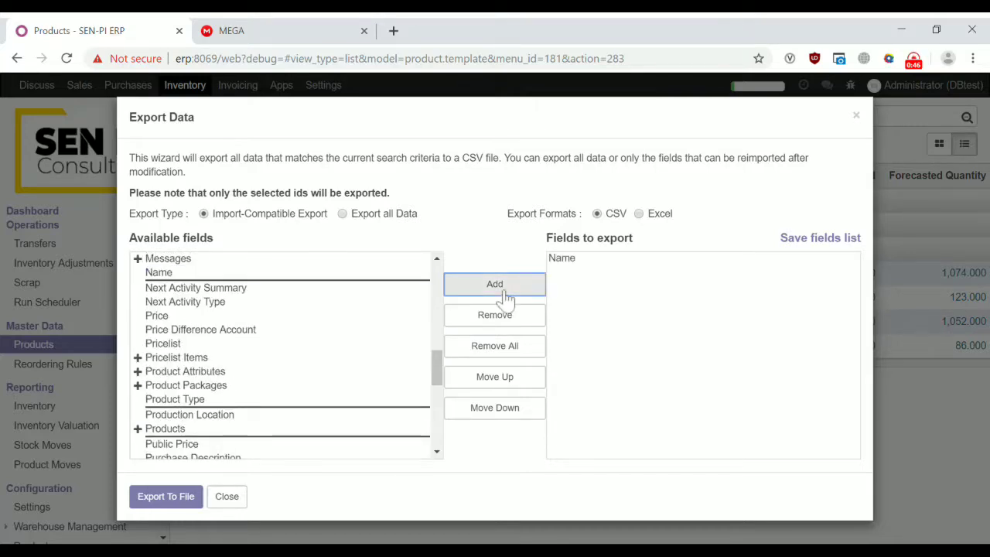
- Export the Name field of the selected Fabric Items products to an import-compatible CSV file and close the export dialog
{"action": "left_click", "coordinate": [185, 501]}
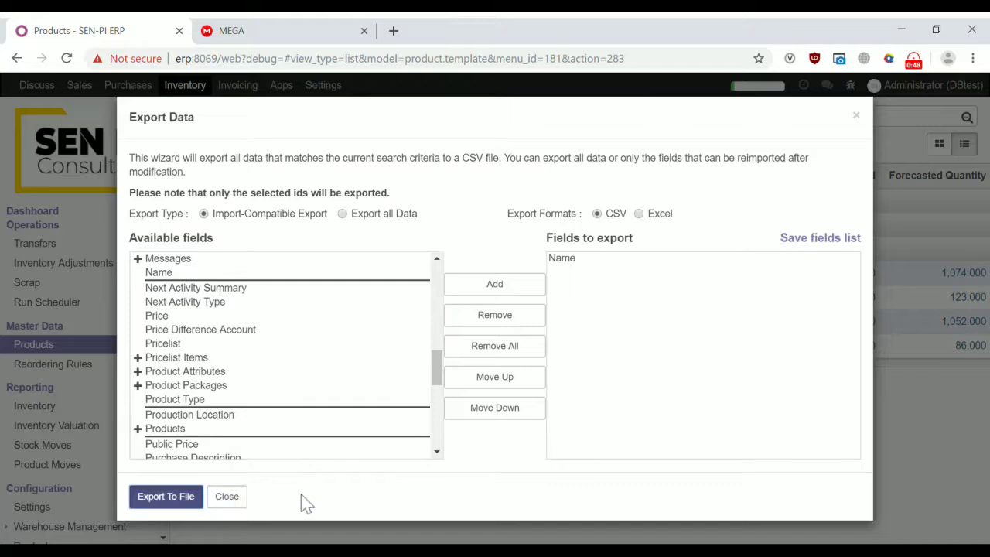
{"action": "left_click", "coordinate": [237, 504]}
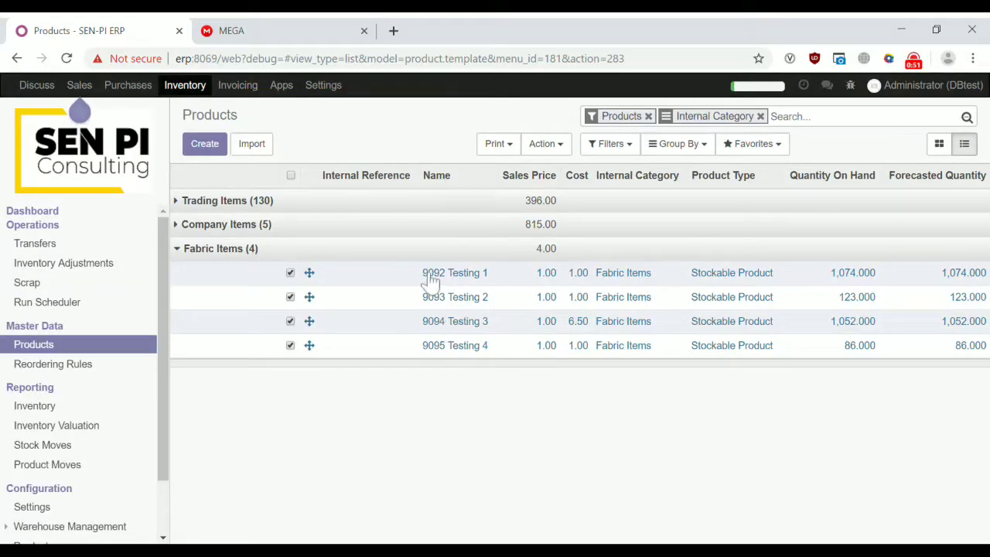
{"action": "left_click_drag", "start_coordinate": [433, 333], "coordinate": [474, 425]}
{"action": "left_click", "coordinate": [474, 424]}
- Start a product file import and check the Odoo Import Inventory Update.xlsx template in the Odoo Templates folder on MEGA
{"action": "left_click", "coordinate": [253, 143]}
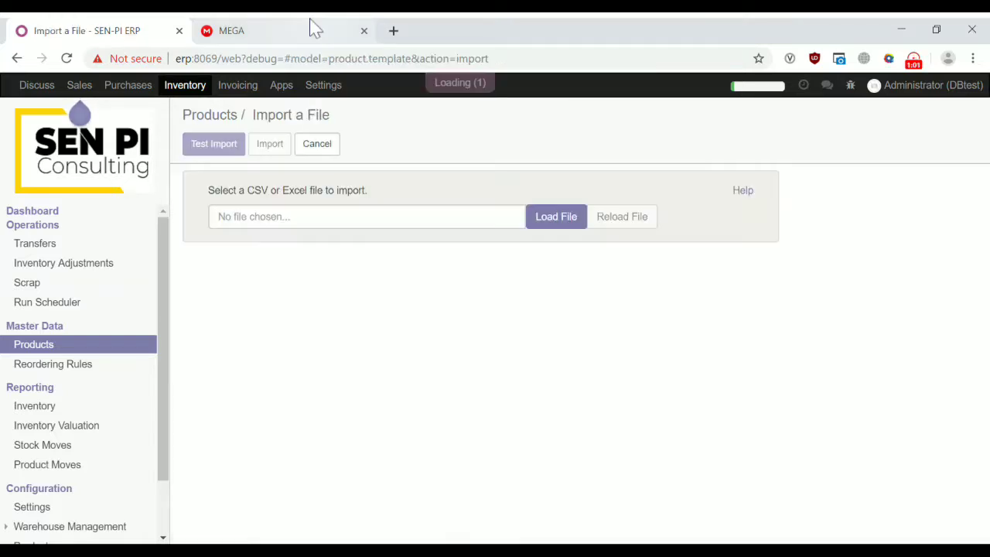
{"action": "left_click", "coordinate": [309, 26]}
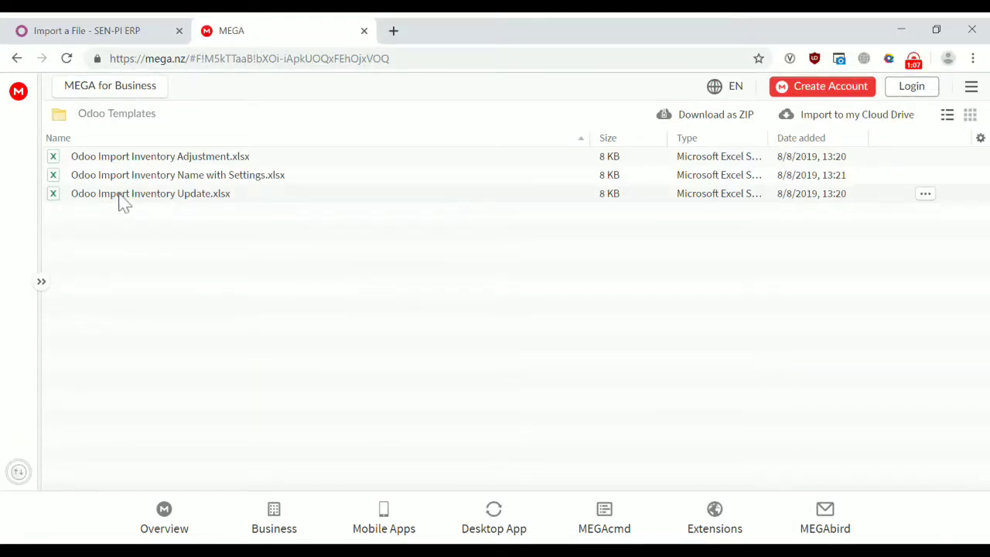
{"action": "left_click", "coordinate": [147, 30]}
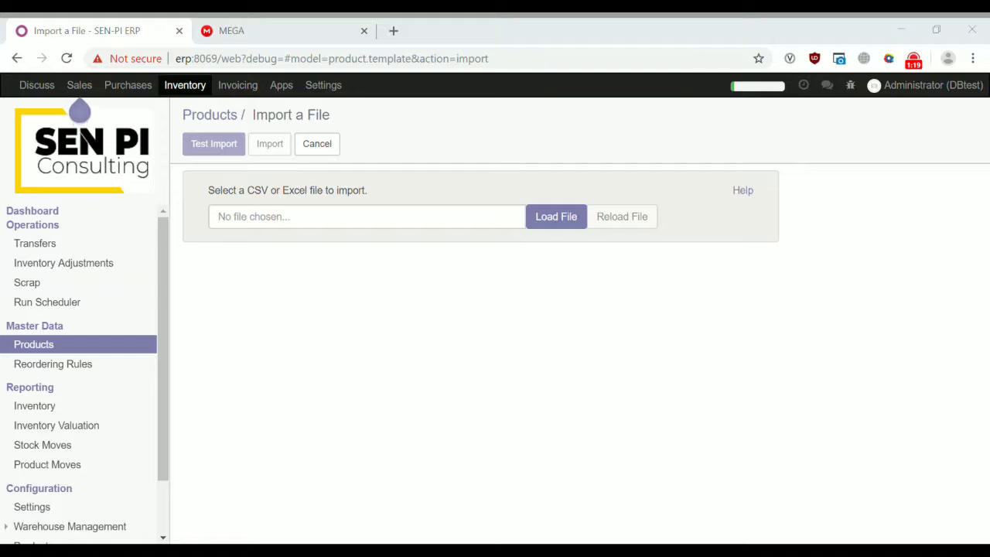
- Load Odoo Import Inventory Update v1.xlsx for import and review its id and Internal Reference columns
{"action": "left_click", "coordinate": [556, 227]}
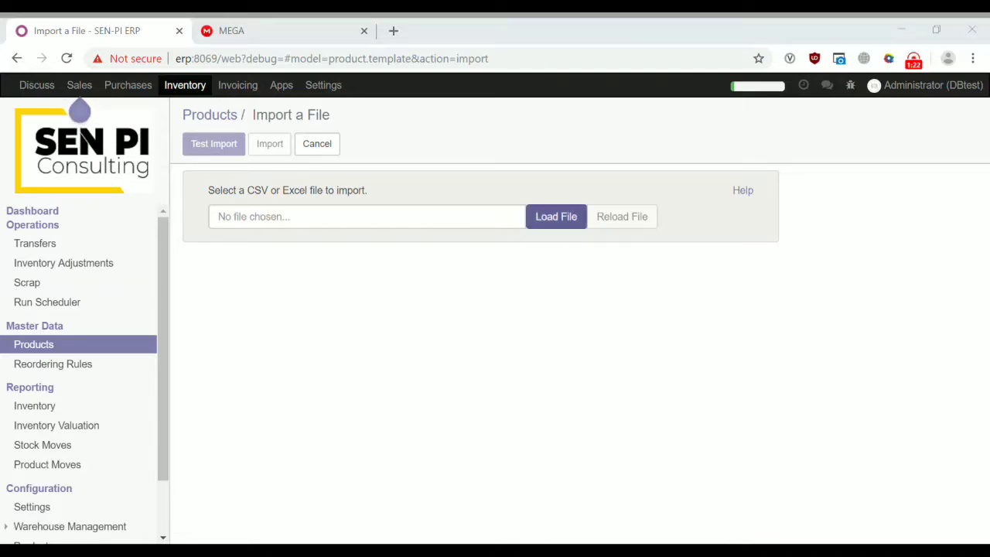
{"action": "double_click", "coordinate": [473, 323]}
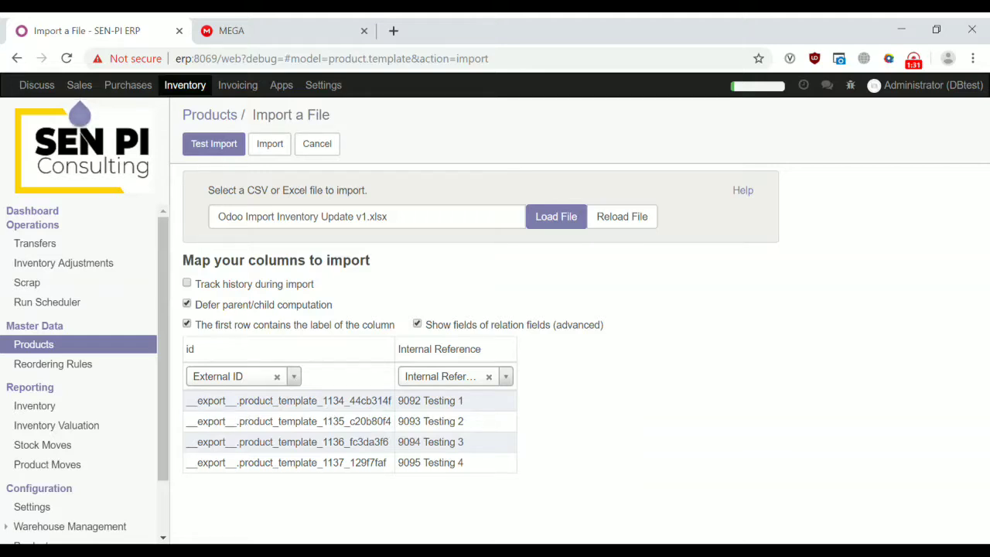
{"action": "left_click_drag", "start_coordinate": [187, 400], "coordinate": [386, 462]}
{"action": "left_click", "coordinate": [624, 446]}
{"action": "left_click_drag", "start_coordinate": [398, 400], "coordinate": [466, 409]}
{"action": "left_click", "coordinate": [621, 403]}
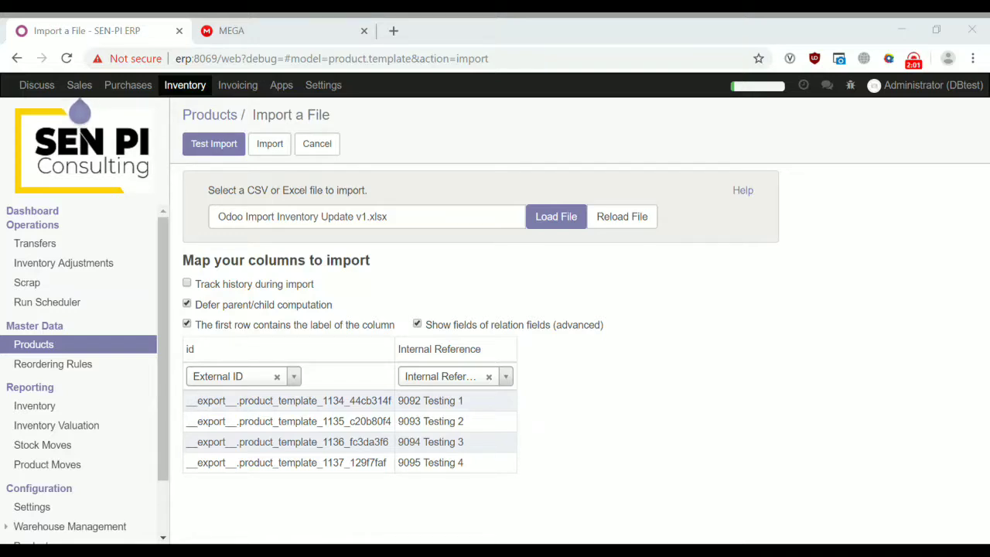
- Reload the import file with Internal References 9092 to 9095, then test and import it to update the Fabric Items products
{"action": "left_click", "coordinate": [642, 222]}
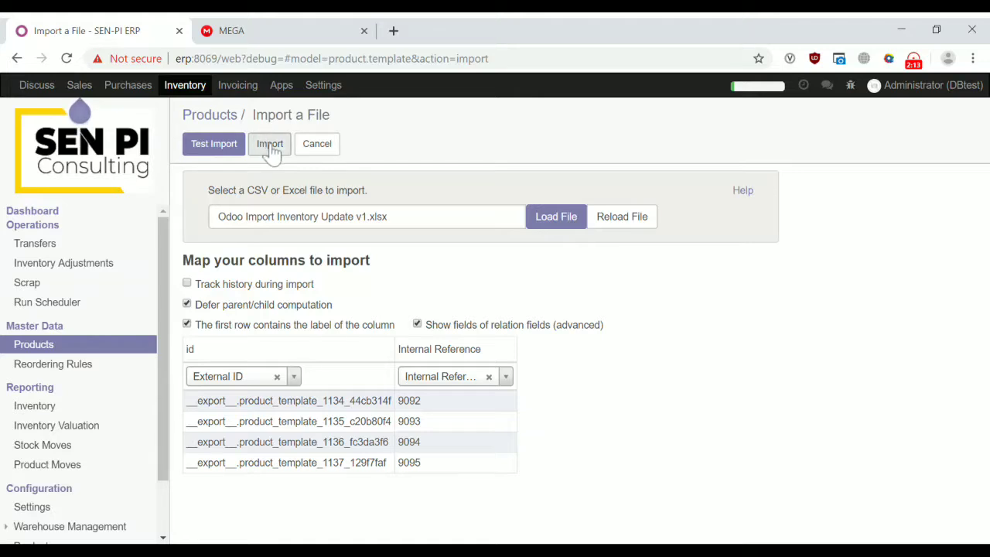
{"action": "left_click", "coordinate": [228, 149]}
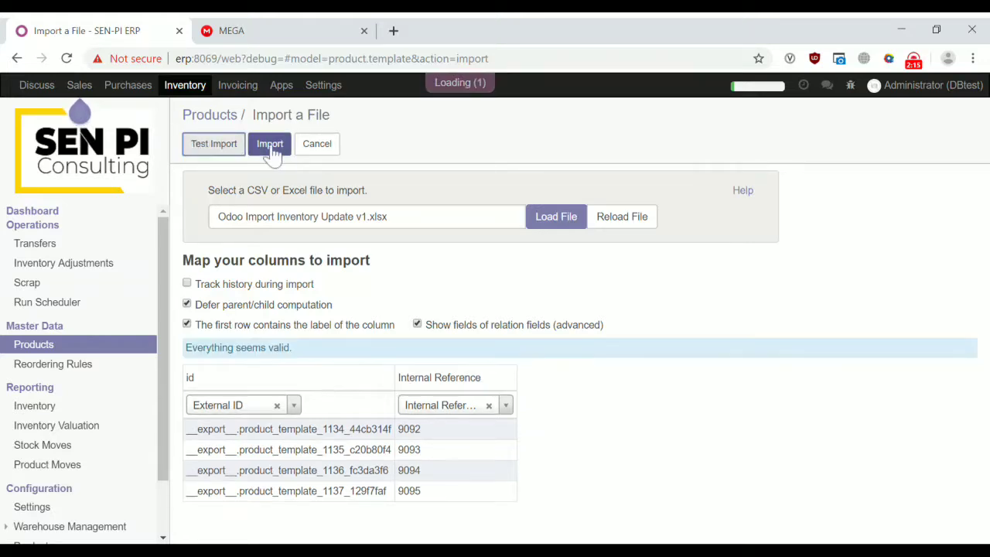
{"action": "left_click", "coordinate": [270, 147]}
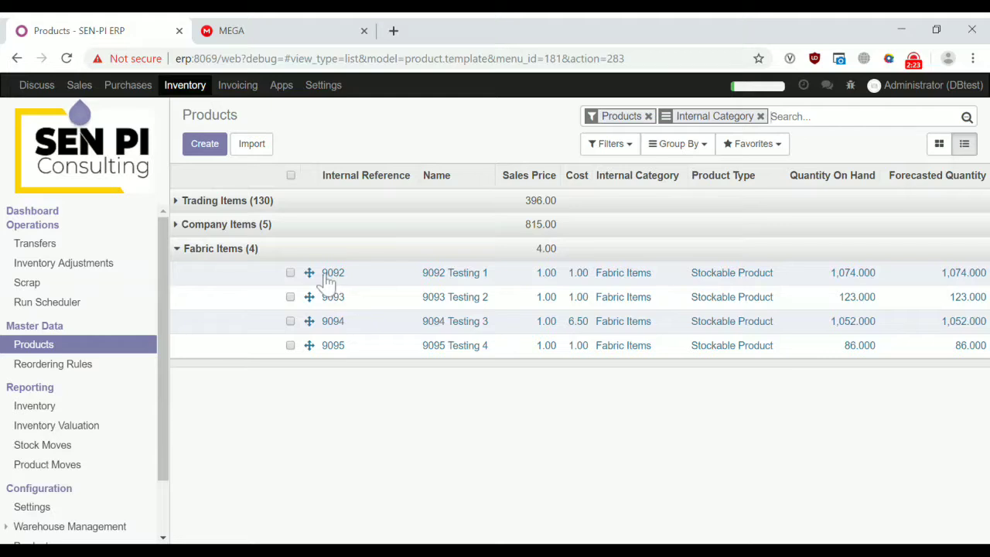
{"action": "left_click_drag", "start_coordinate": [323, 275], "coordinate": [343, 394]}
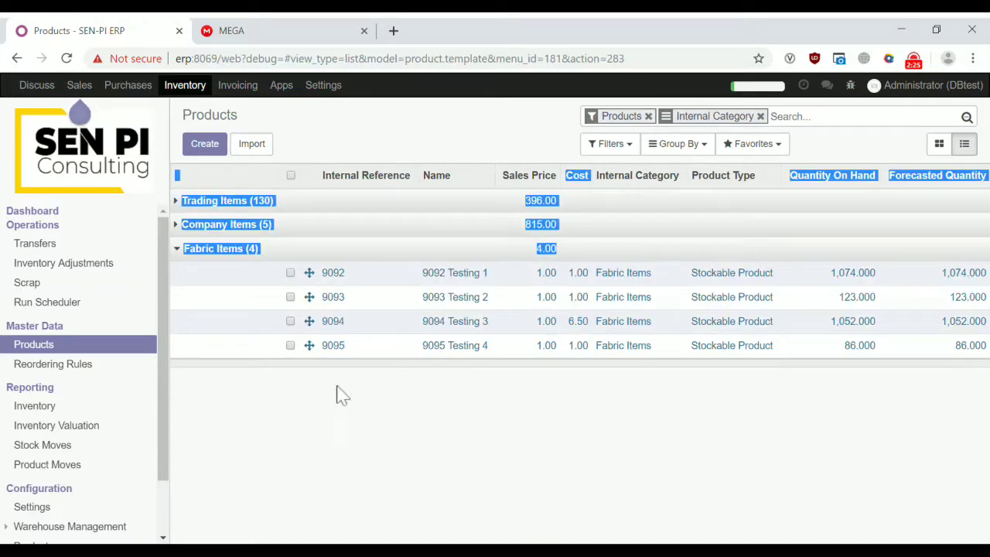
{"action": "left_click", "coordinate": [344, 408]}
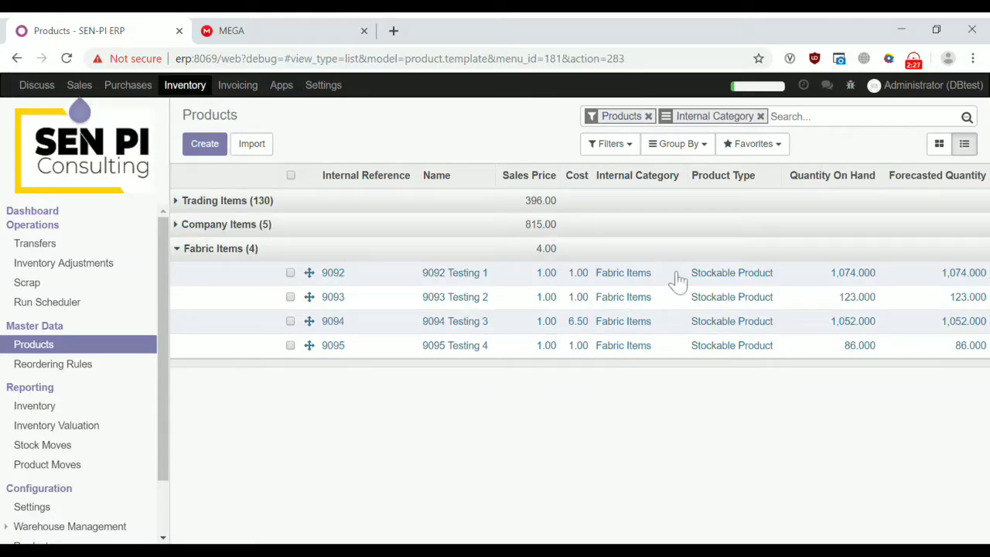